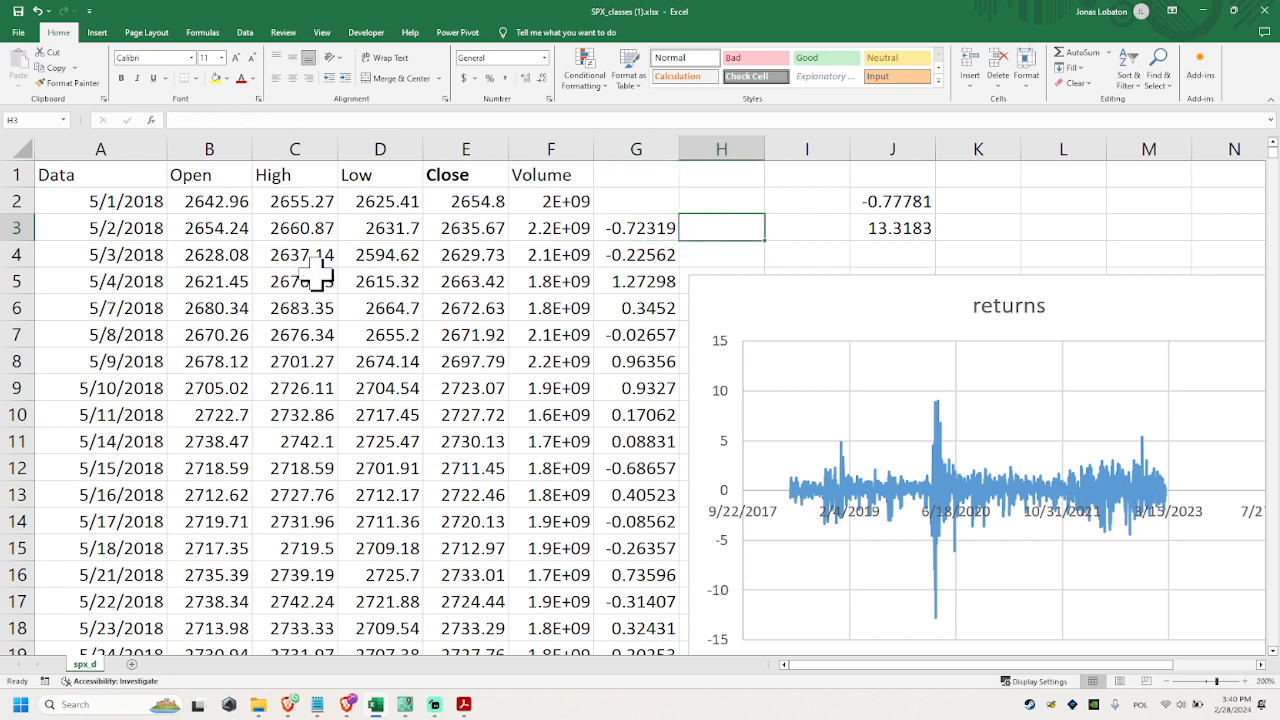
{"action": "left_click", "coordinate": [95, 205]}
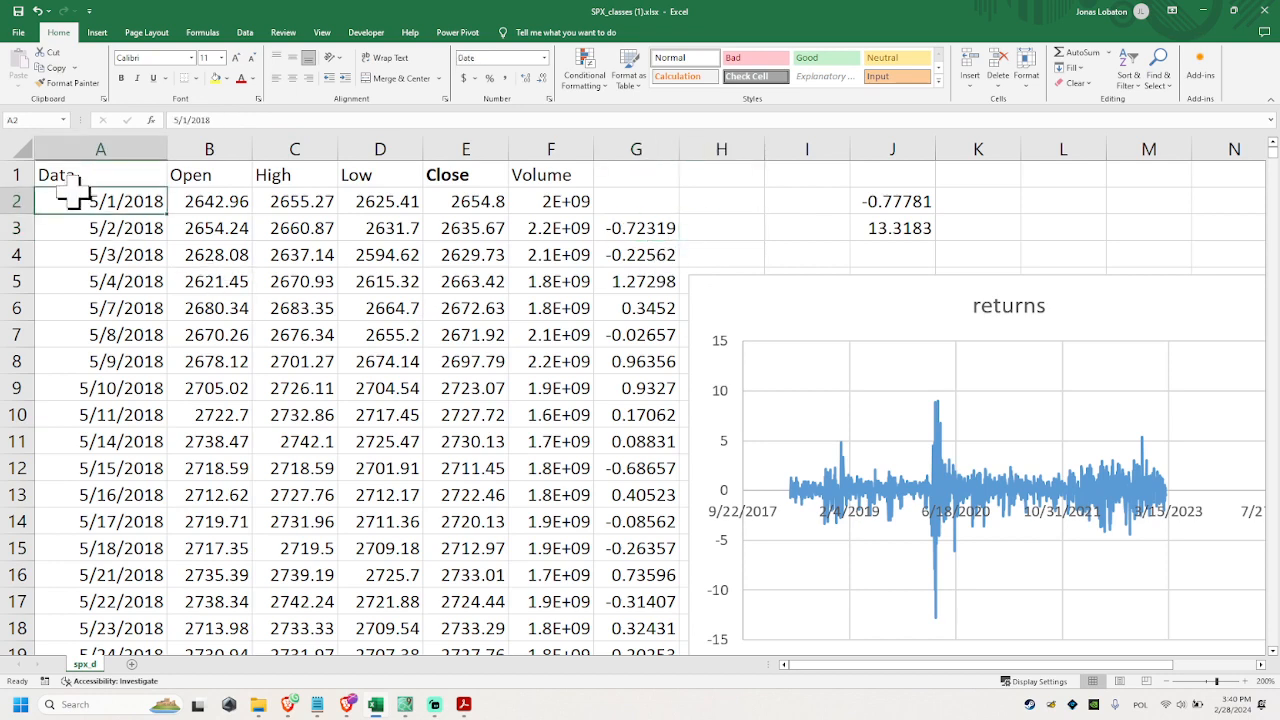
{"action": "left_click", "coordinate": [405, 704]}
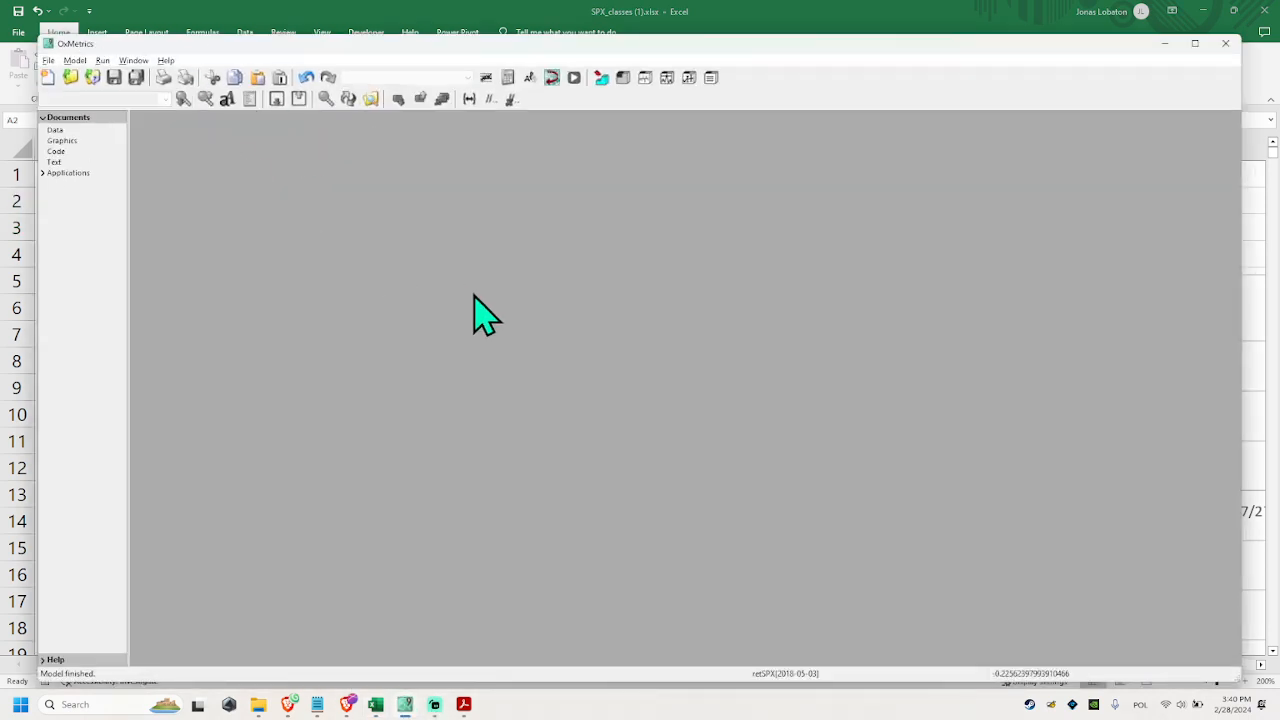
{"action": "left_click", "coordinate": [406, 704]}
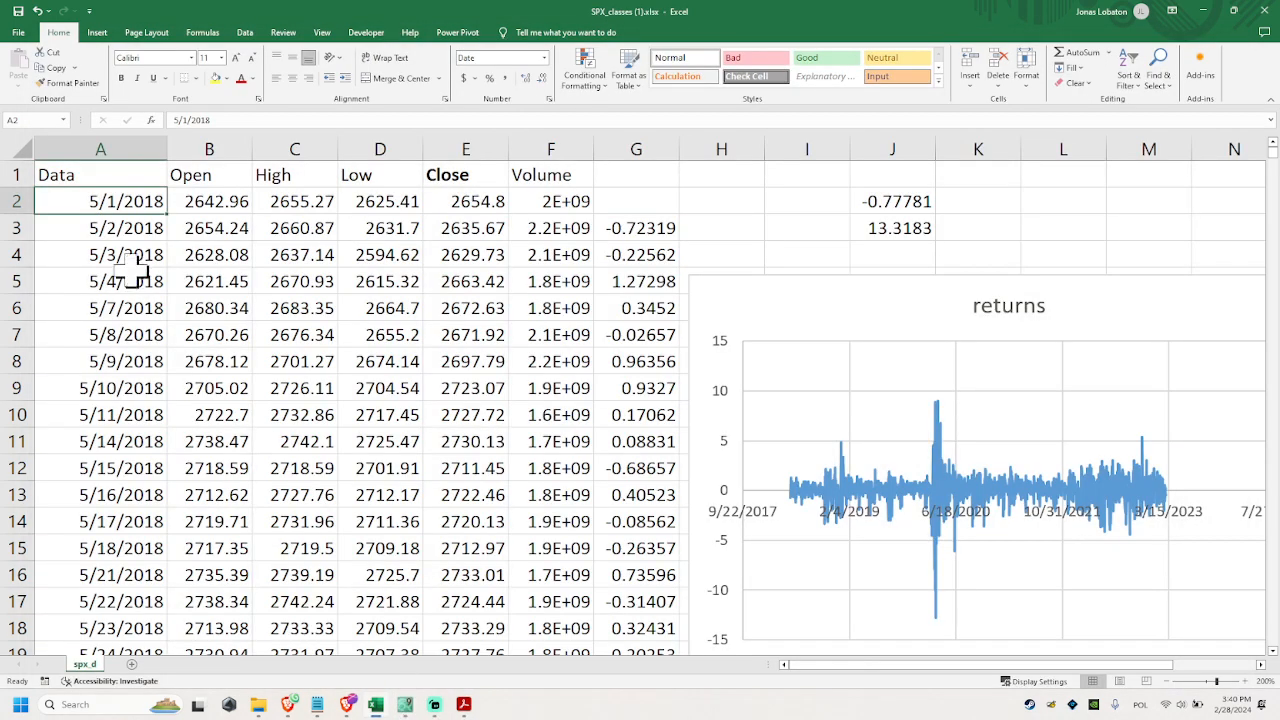
Format column A of the spx_d sheet with the 2012-03-14 date type.
{"action": "left_click", "coordinate": [96, 149]}
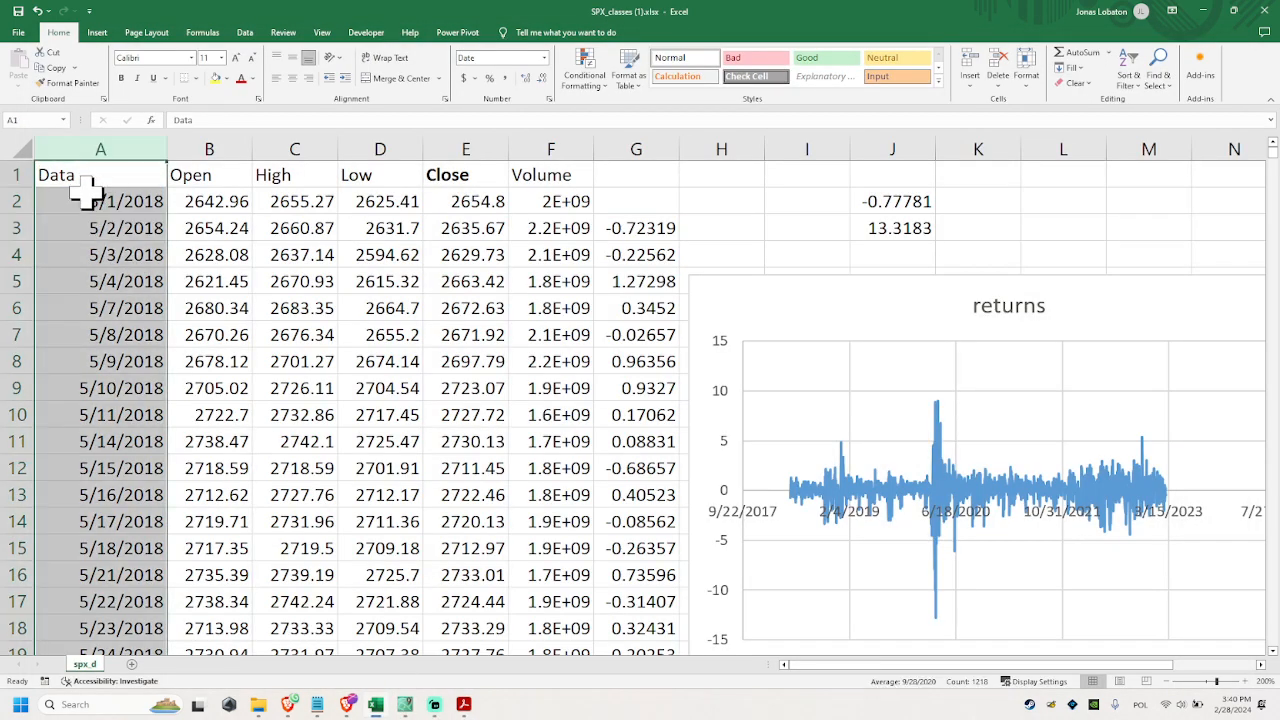
{"action": "left_click", "coordinate": [544, 58]}
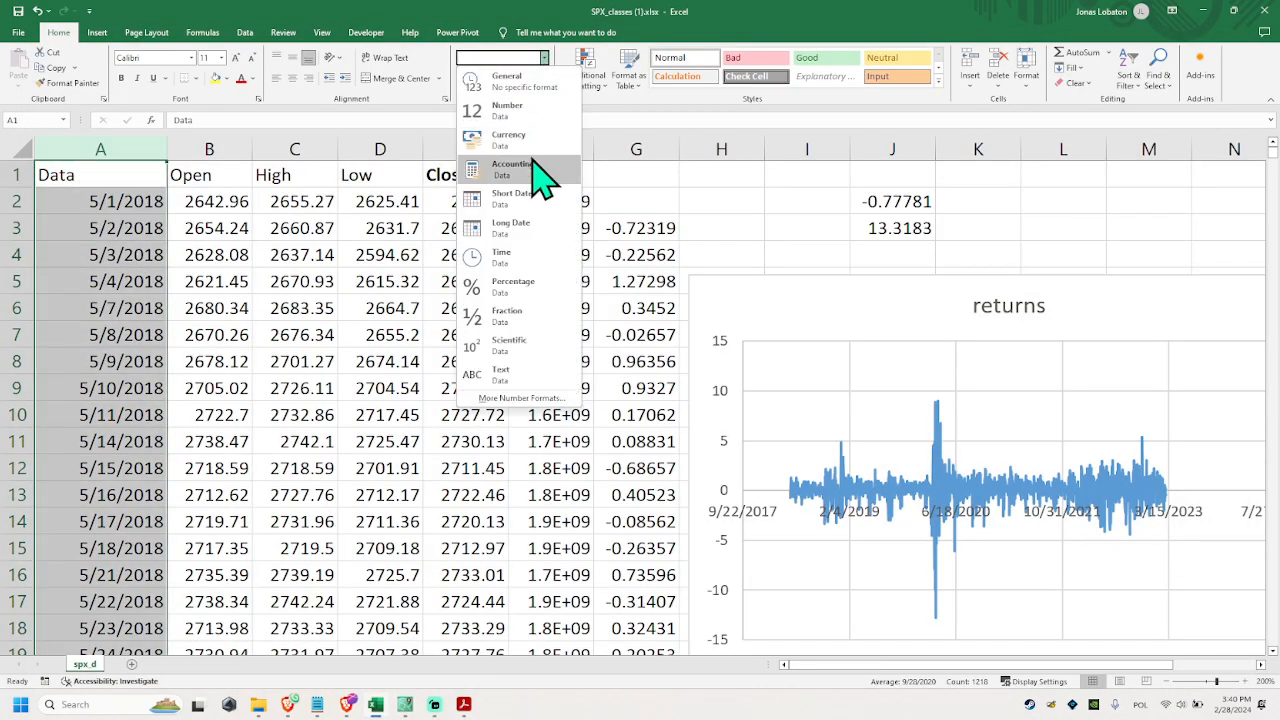
{"action": "left_click", "coordinate": [125, 145]}
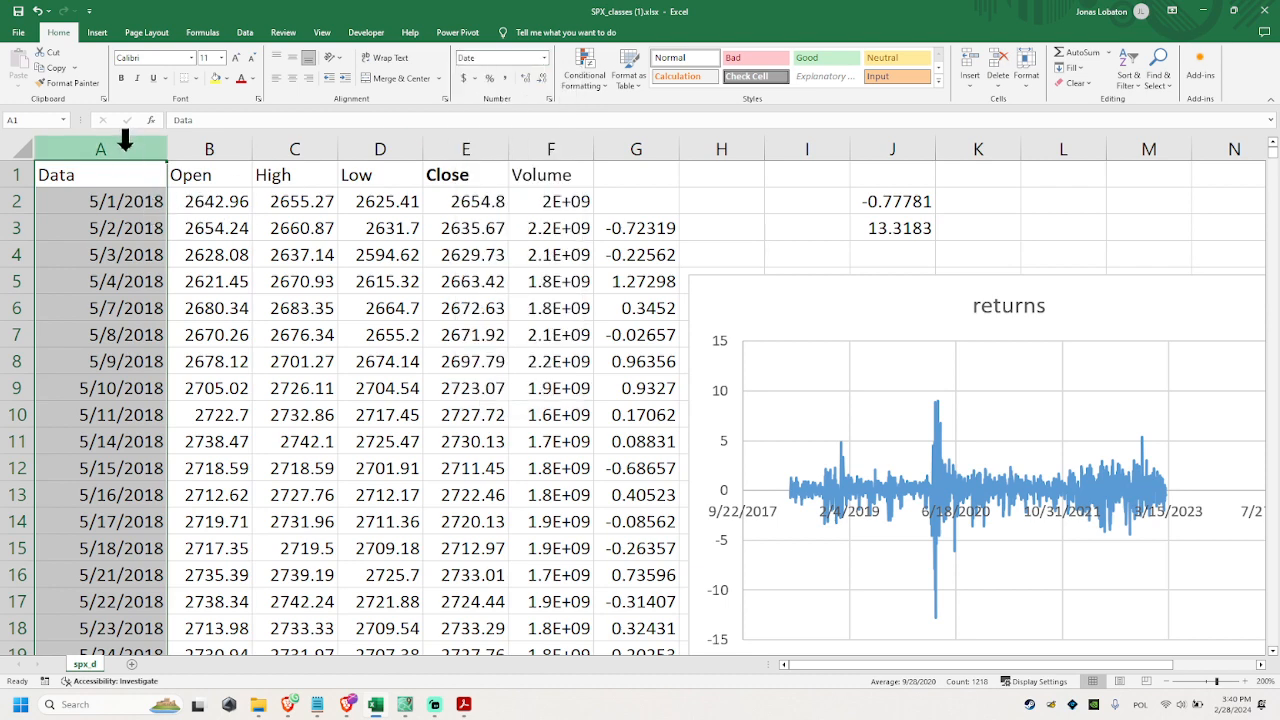
{"action": "left_click", "coordinate": [544, 58]}
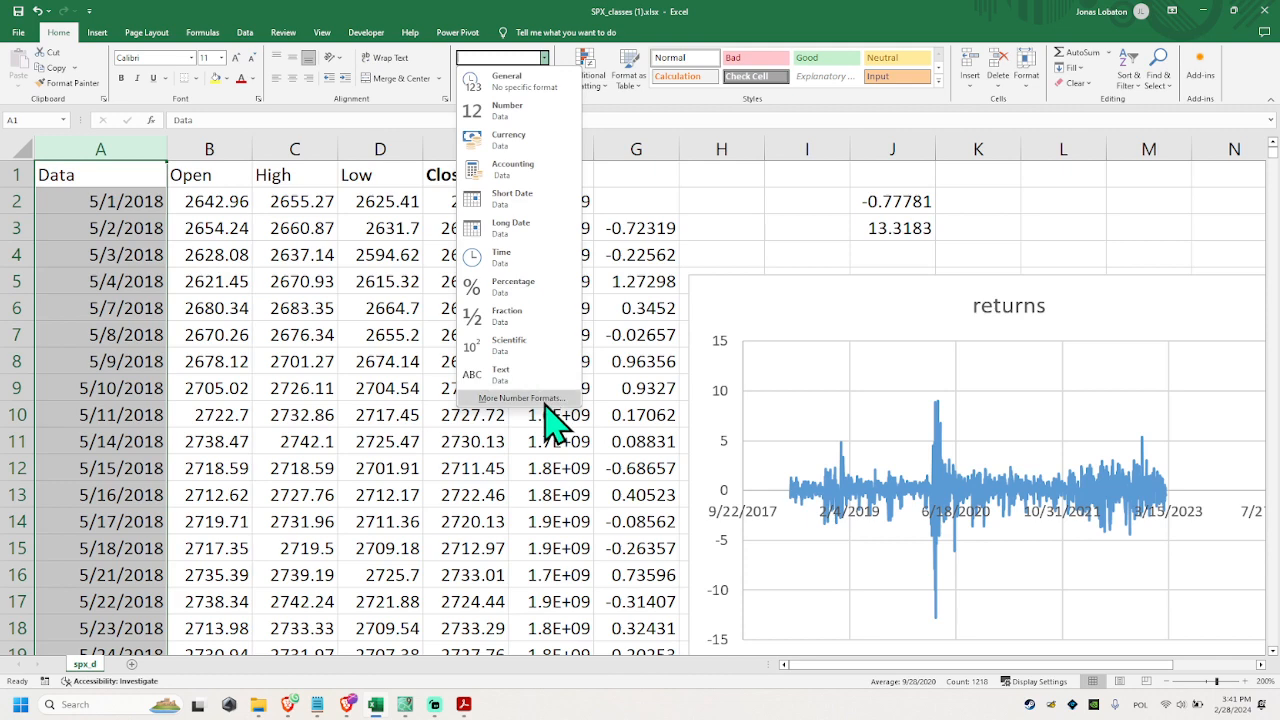
{"action": "left_click", "coordinate": [543, 400]}
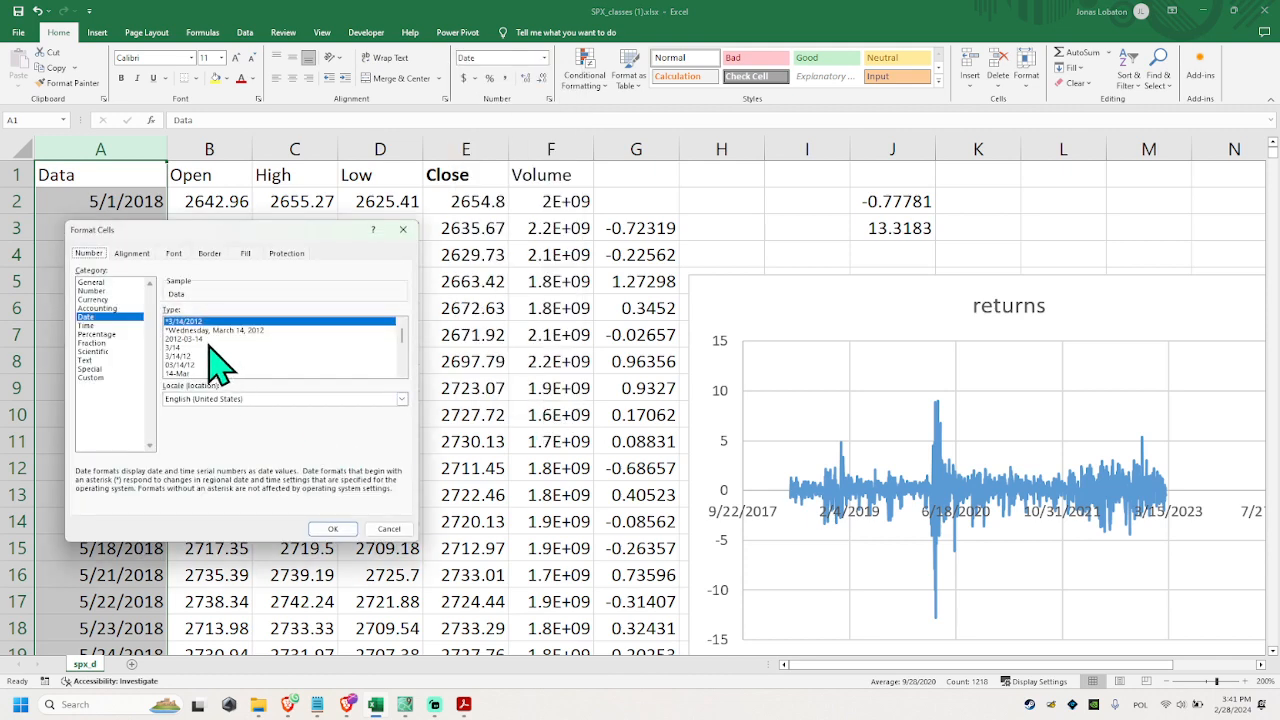
{"action": "left_click", "coordinate": [294, 340]}
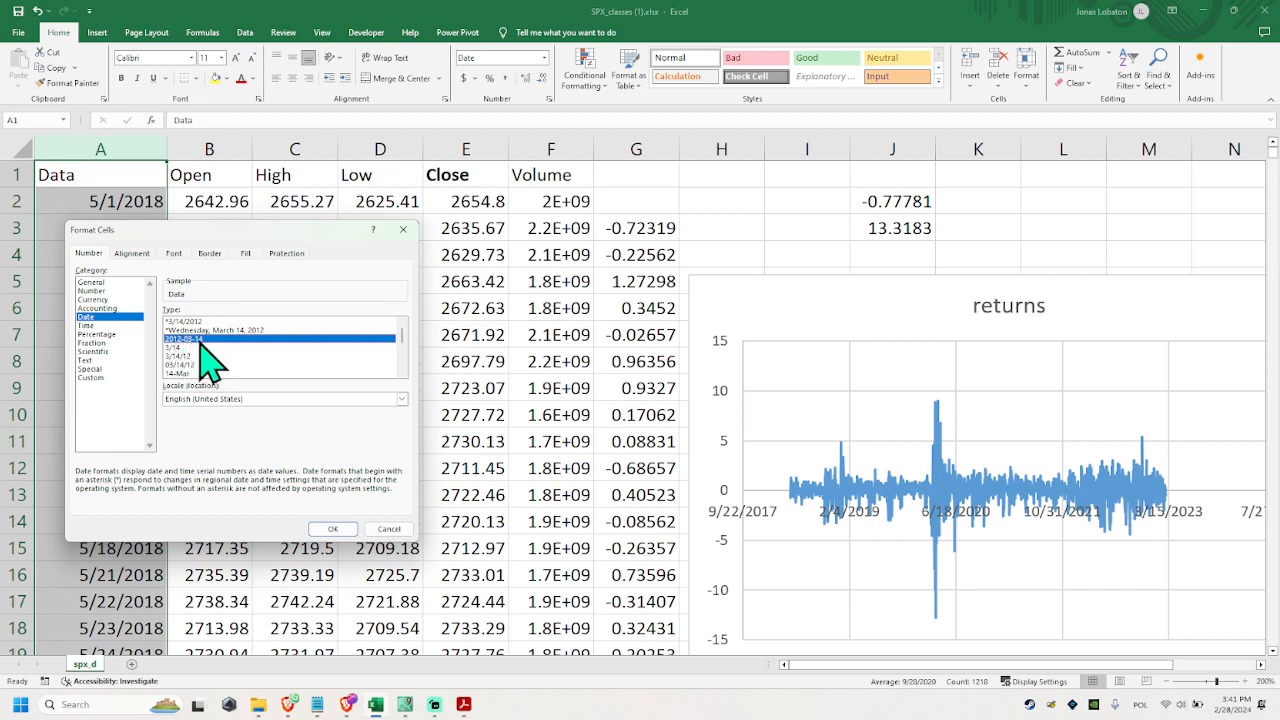
{"action": "left_click", "coordinate": [330, 529]}
{"action": "left_click_drag", "start_coordinate": [114, 201], "coordinate": [140, 400]}
{"action": "left_click_drag", "start_coordinate": [390, 201], "coordinate": [310, 228]}
{"action": "left_click", "coordinate": [405, 210]}
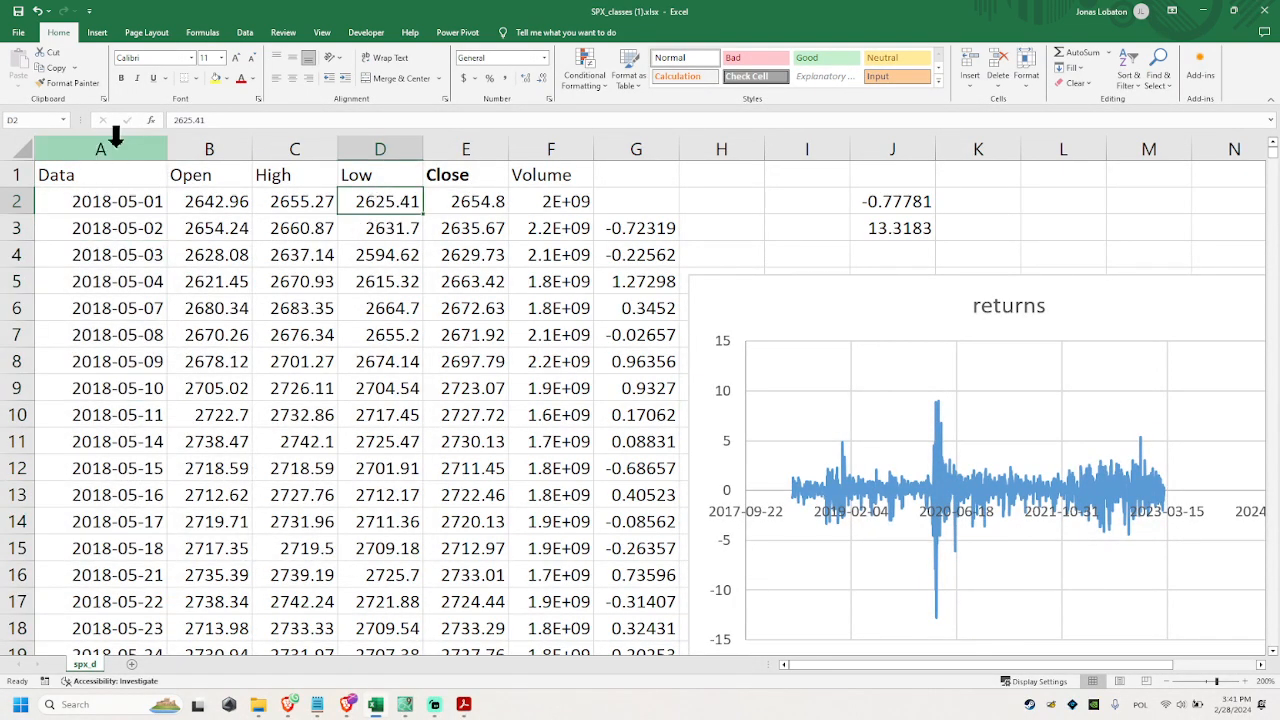
Copy columns A to E, from Data through Close.
{"action": "left_click_drag", "start_coordinate": [116, 140], "coordinate": [447, 175]}
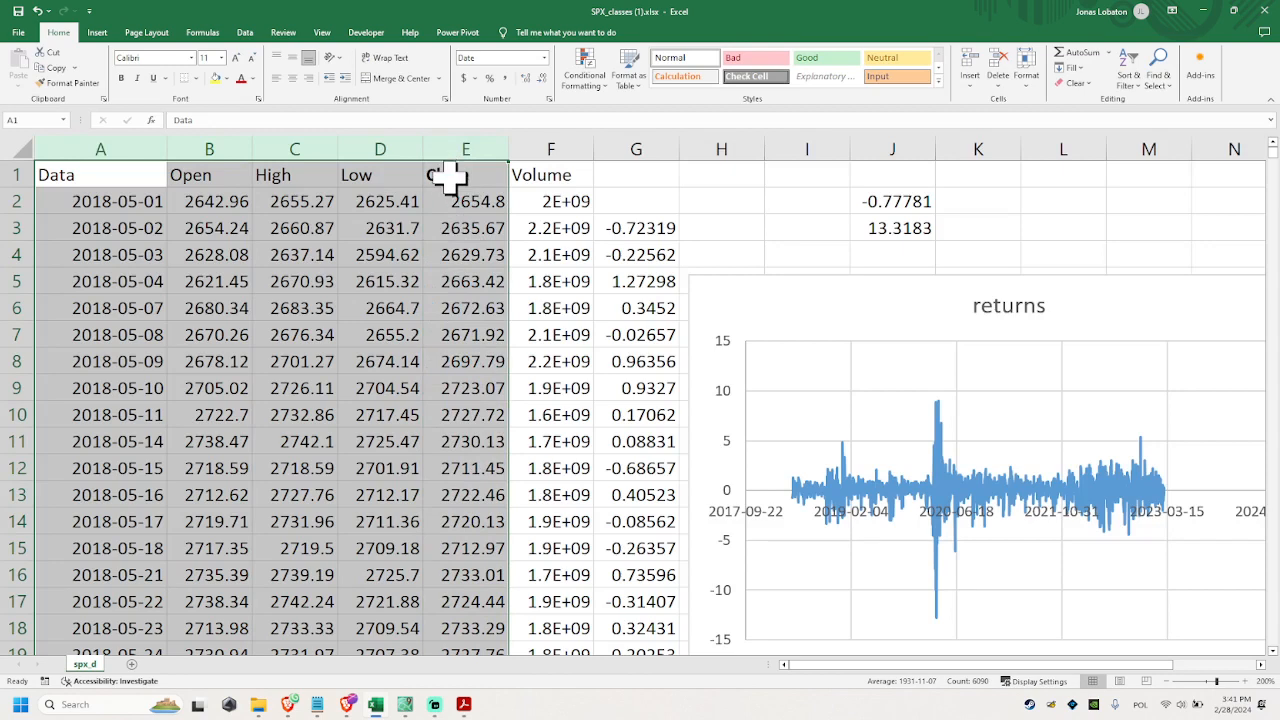
{"action": "left_click_drag", "start_coordinate": [110, 148], "coordinate": [485, 148]}
{"action": "key", "text": "ctrl+c"}
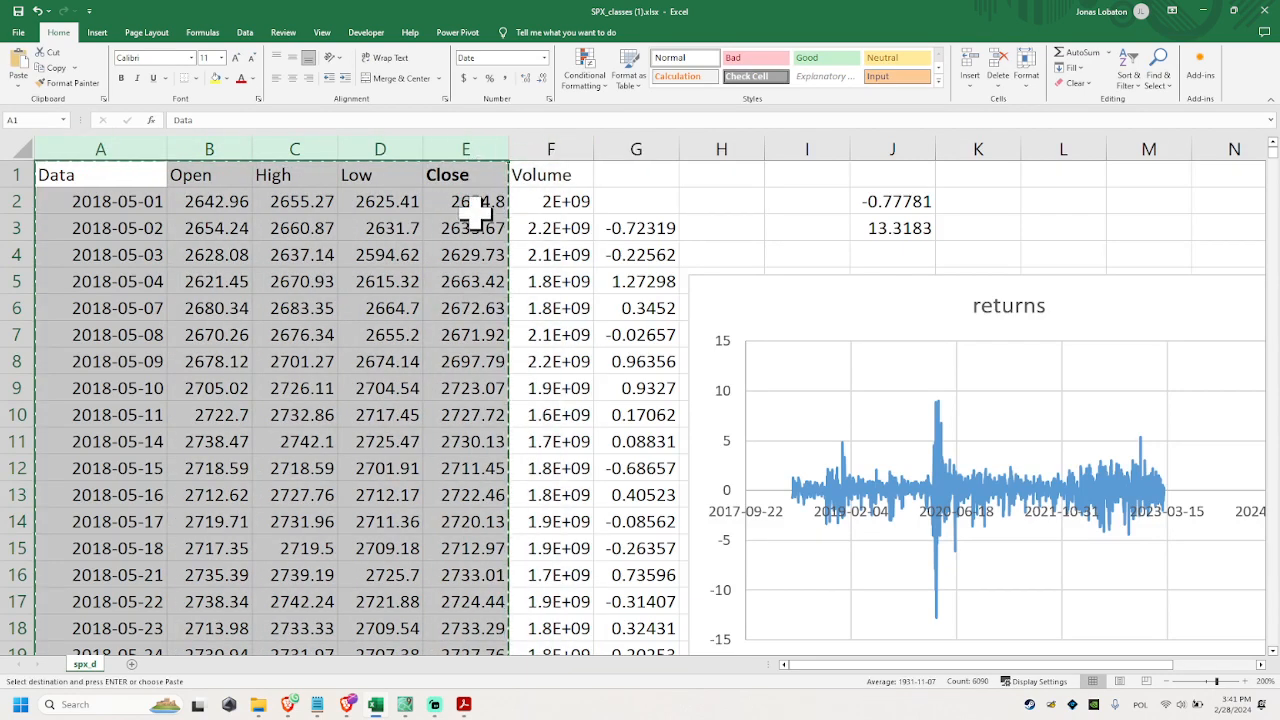
Switch to OxMetrics, create a new OxMetrics data file with start date 1, and paste the copied columns into it.
{"action": "left_click", "coordinate": [405, 704]}
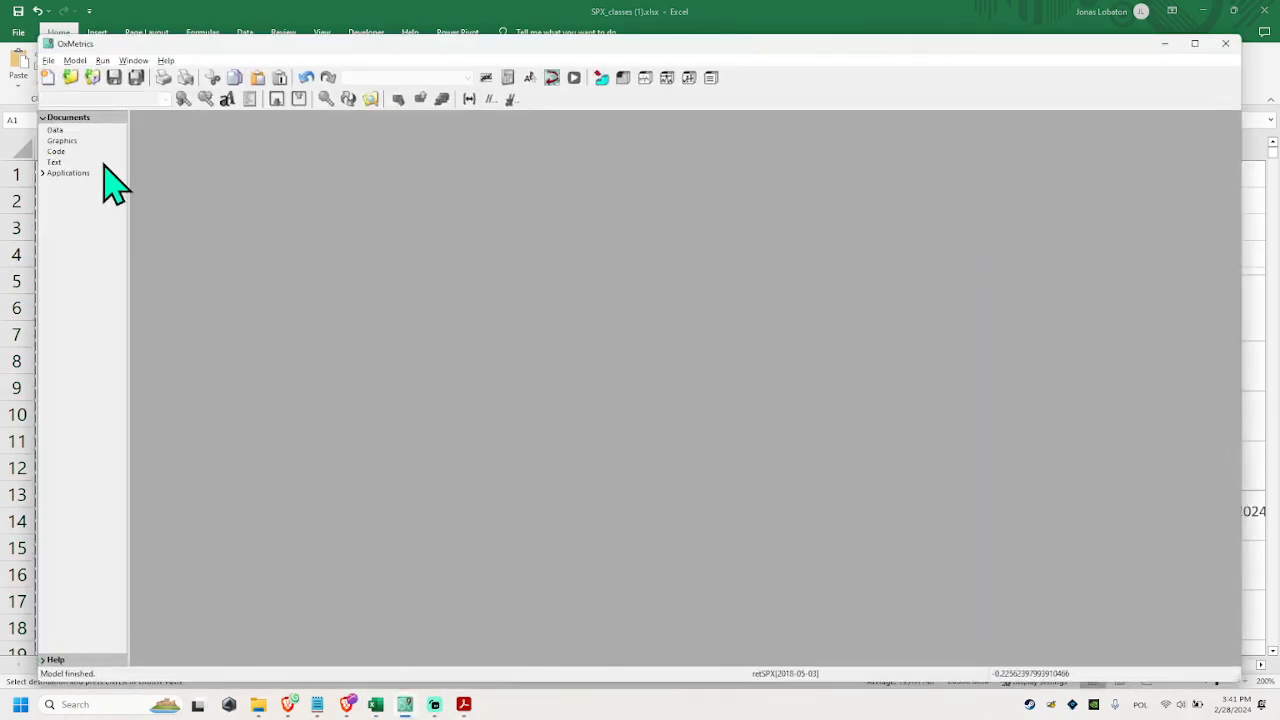
{"action": "left_click", "coordinate": [48, 78]}
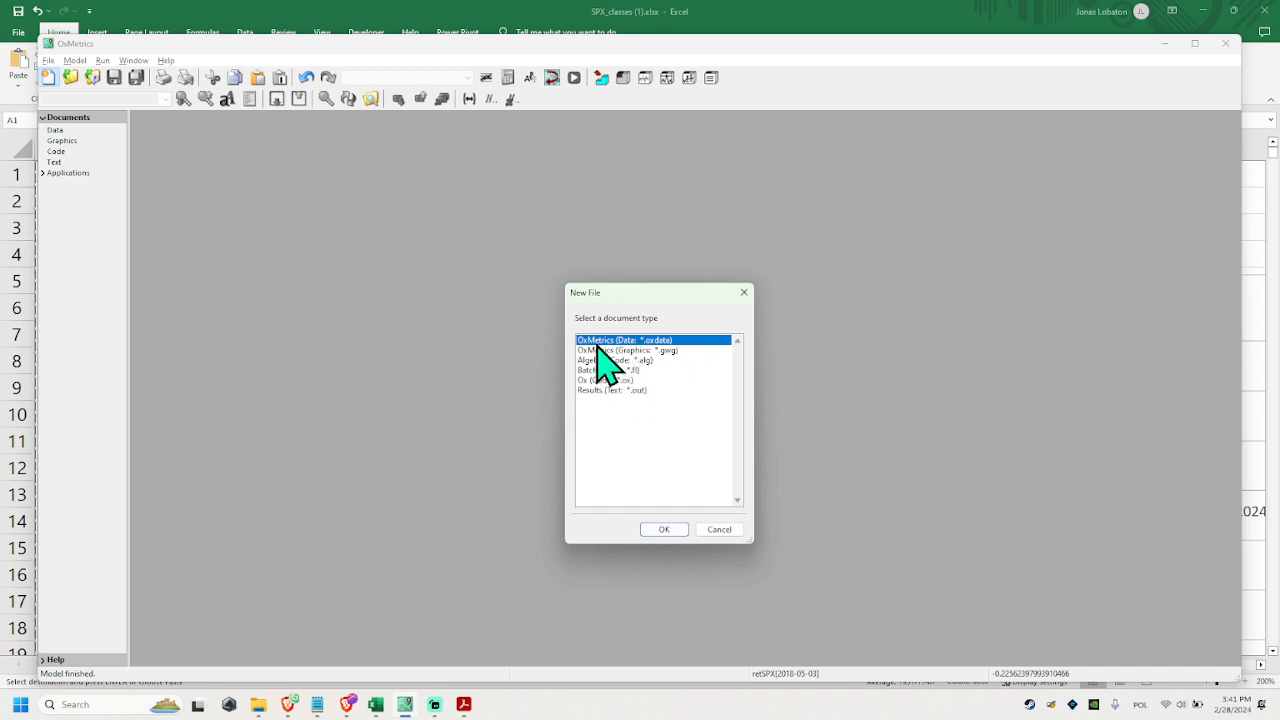
{"action": "left_click", "coordinate": [682, 527]}
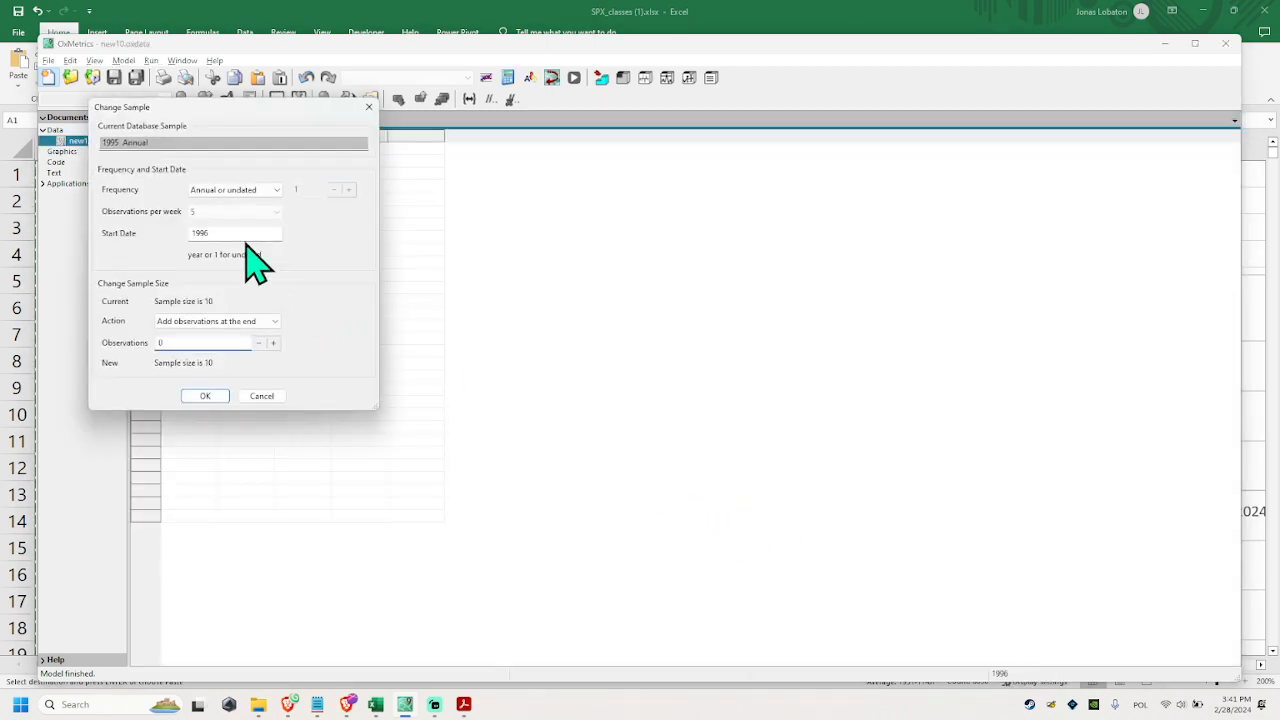
{"action": "double_click", "coordinate": [199, 236]}
{"action": "type", "text": "1"}
{"action": "left_click", "coordinate": [205, 396]}
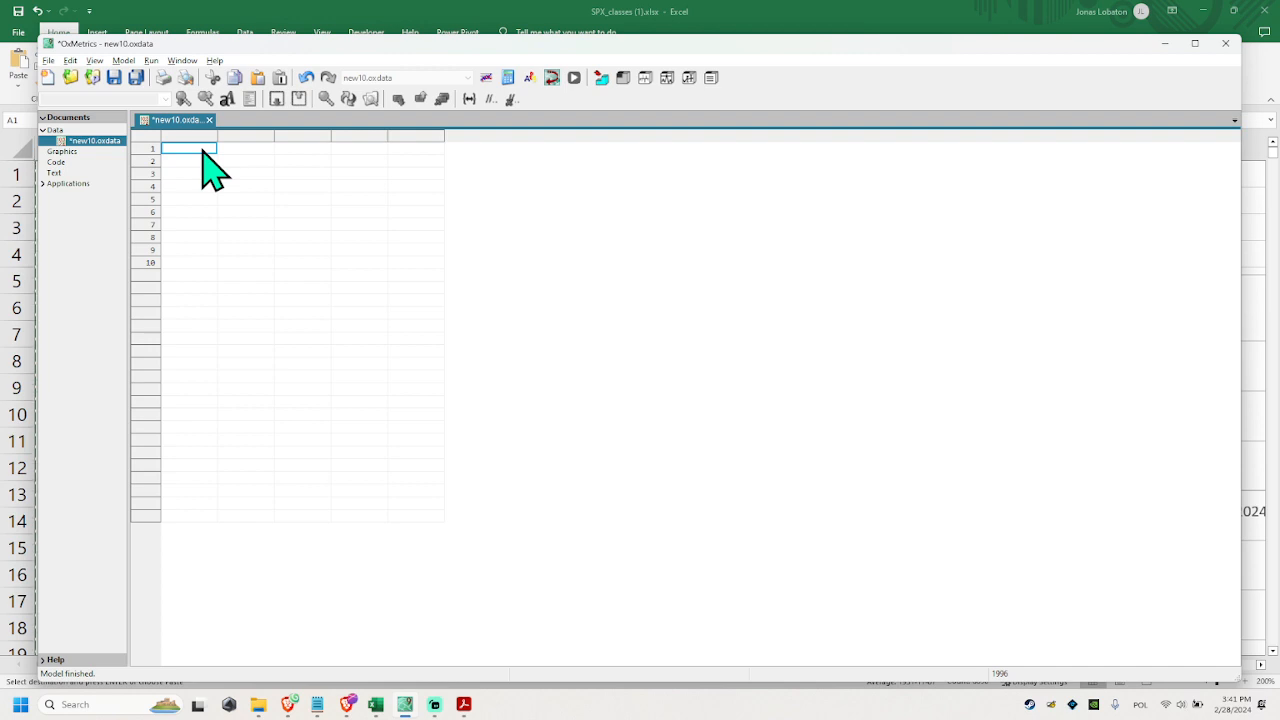
{"action": "key", "text": "ctrl+v"}
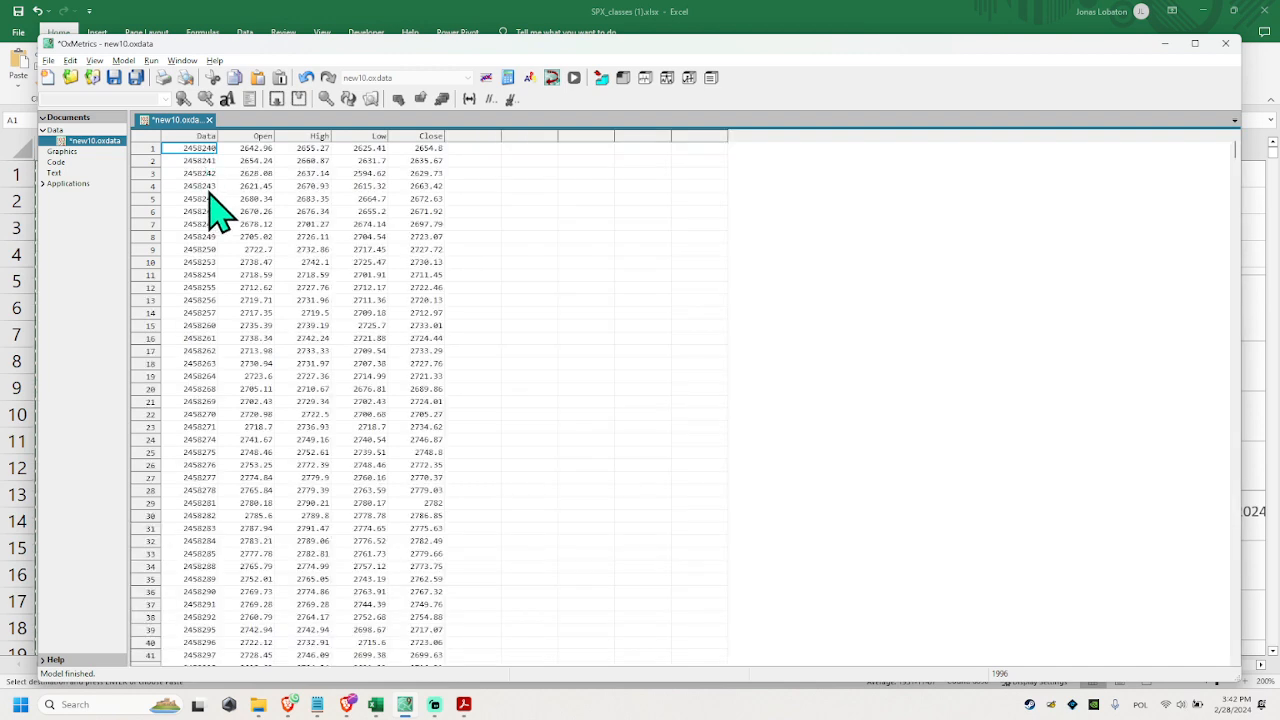
Examine the values in the pasted Data column and compare them with the dates in the Excel sheet.
{"action": "left_click_drag", "start_coordinate": [210, 187], "coordinate": [557, 343]}
{"action": "left_click", "coordinate": [282, 213]}
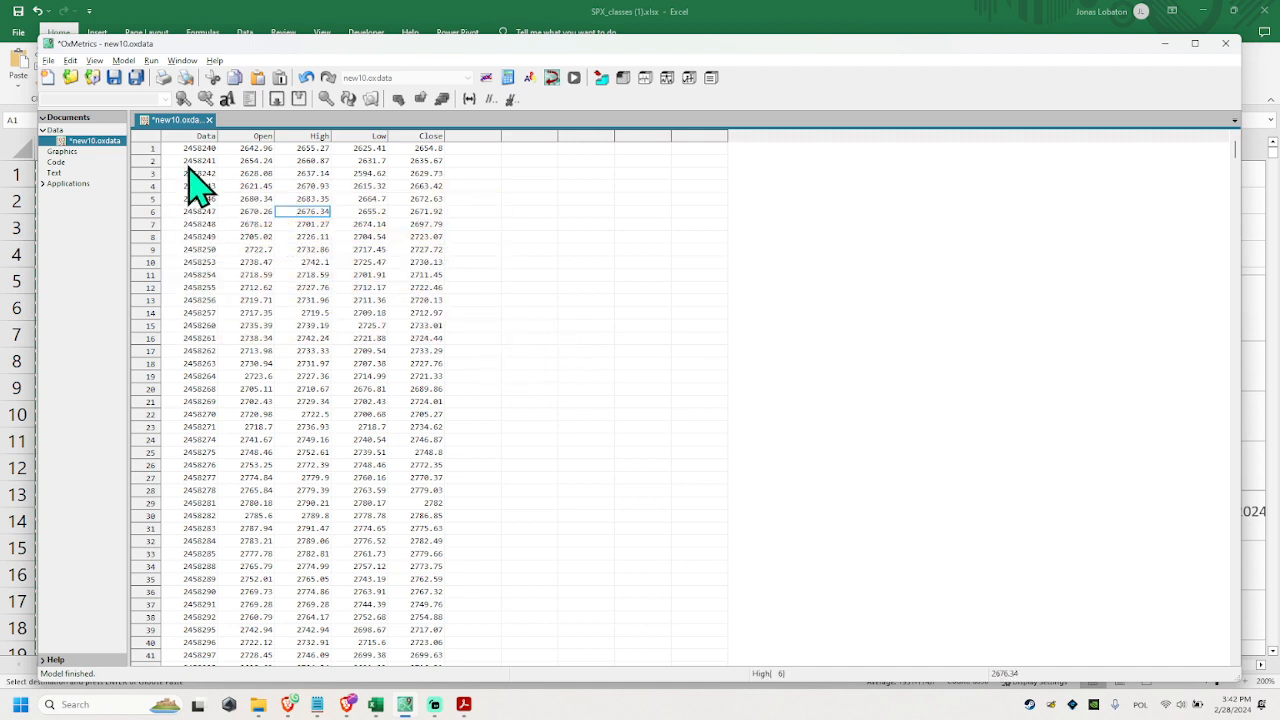
{"action": "left_click_drag", "start_coordinate": [195, 150], "coordinate": [200, 329]}
{"action": "left_click_drag", "start_coordinate": [203, 150], "coordinate": [197, 307]}
{"action": "left_click", "coordinate": [274, 223]}
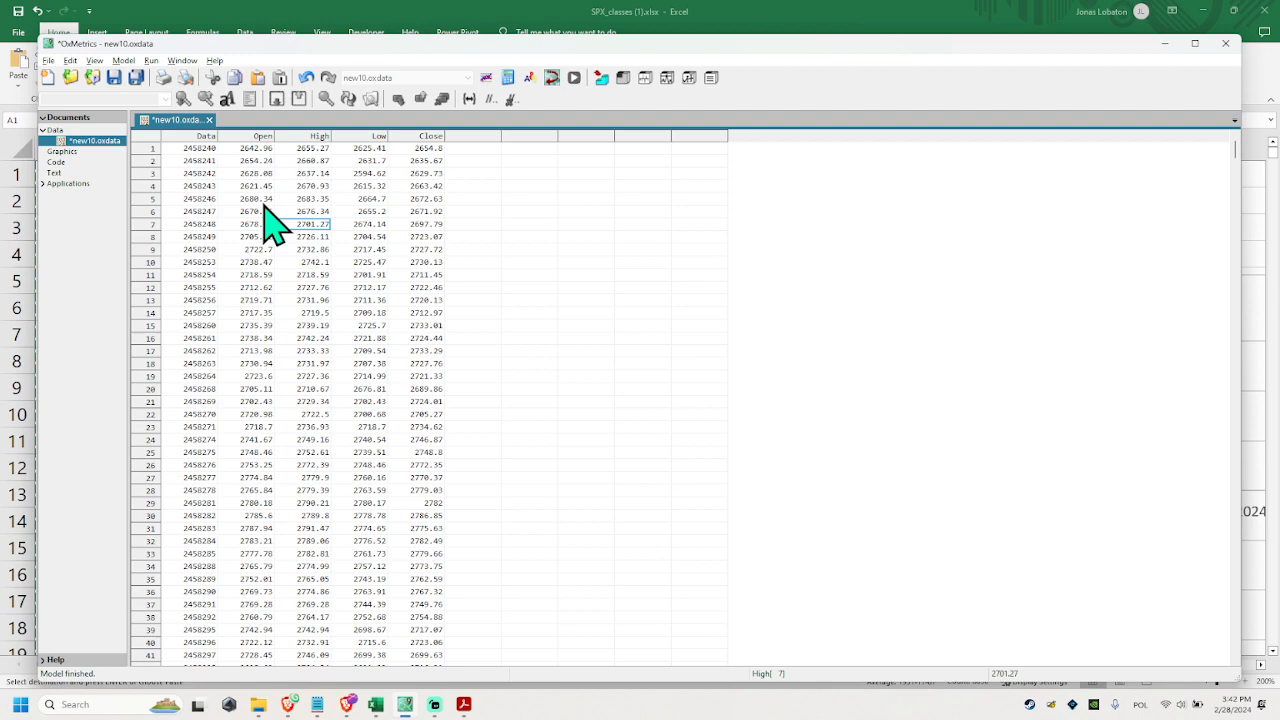
{"action": "left_click_drag", "start_coordinate": [203, 149], "coordinate": [200, 251]}
{"action": "left_click", "coordinate": [193, 187]}
{"action": "left_click_drag", "start_coordinate": [203, 148], "coordinate": [191, 292]}
{"action": "key", "text": "alt+Tab"}
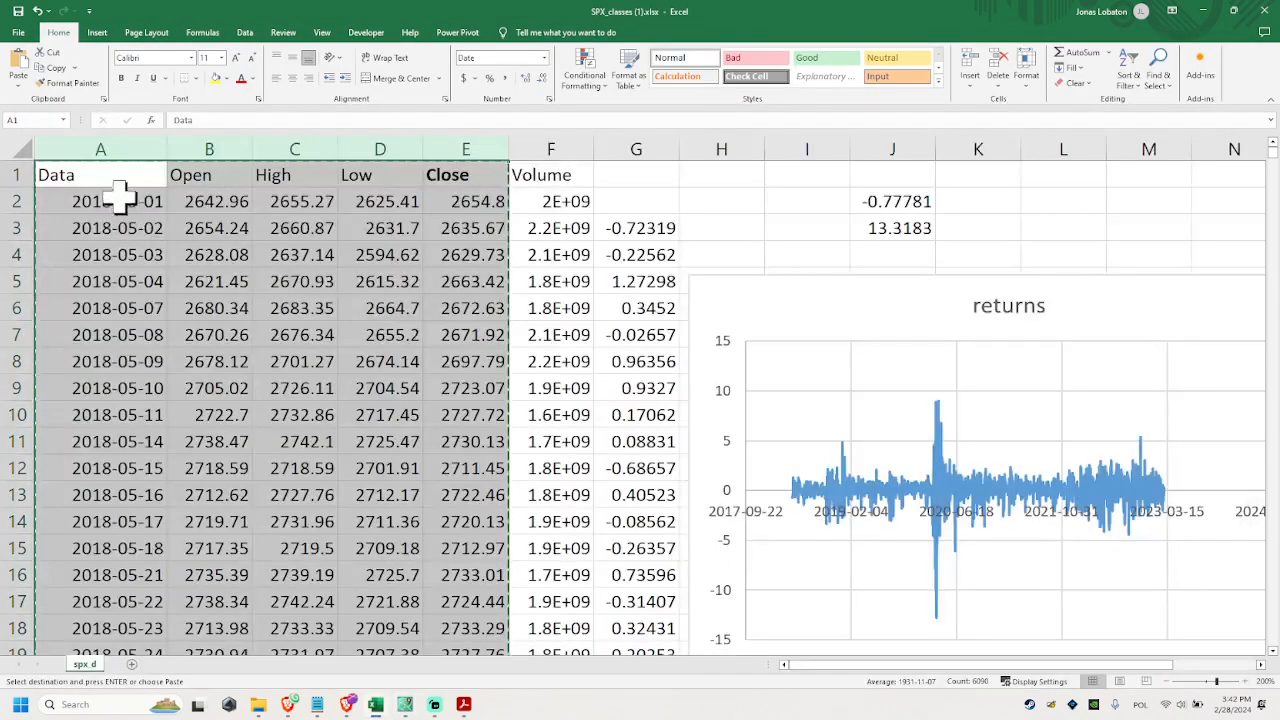
{"action": "key", "text": "alt+Tab"}
{"action": "left_click", "coordinate": [250, 188]}
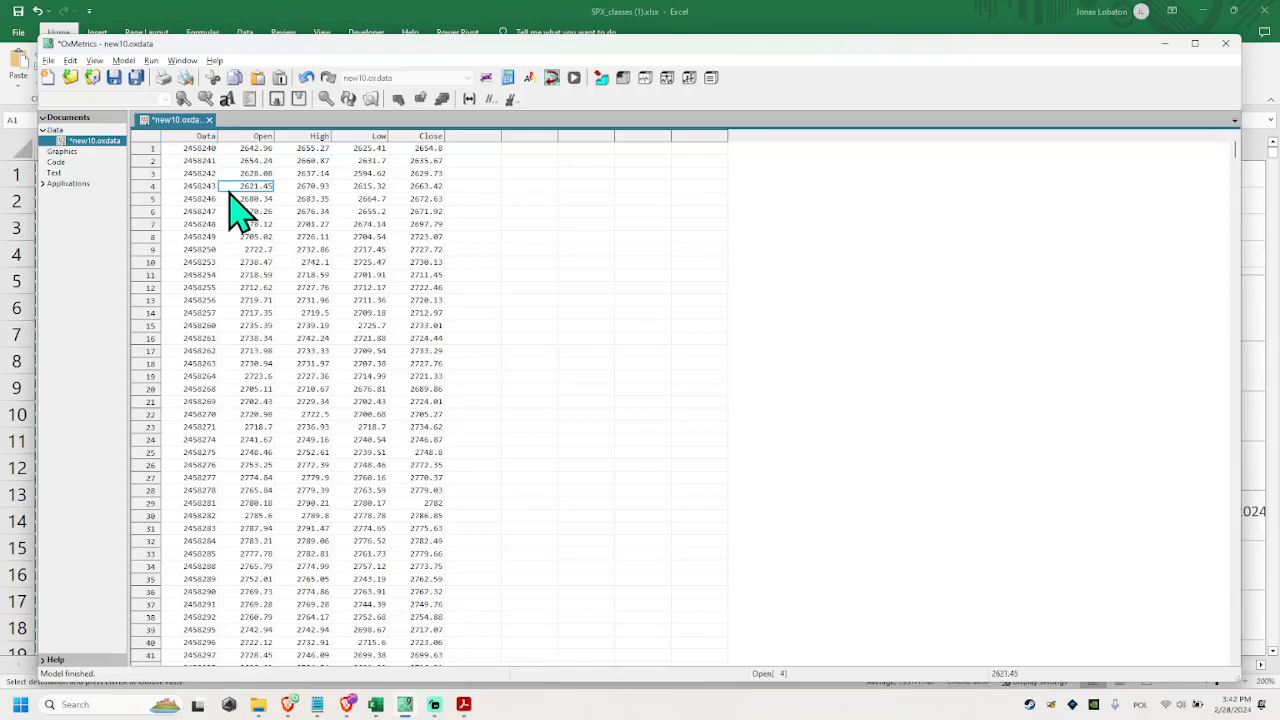
{"action": "left_click", "coordinate": [202, 138]}
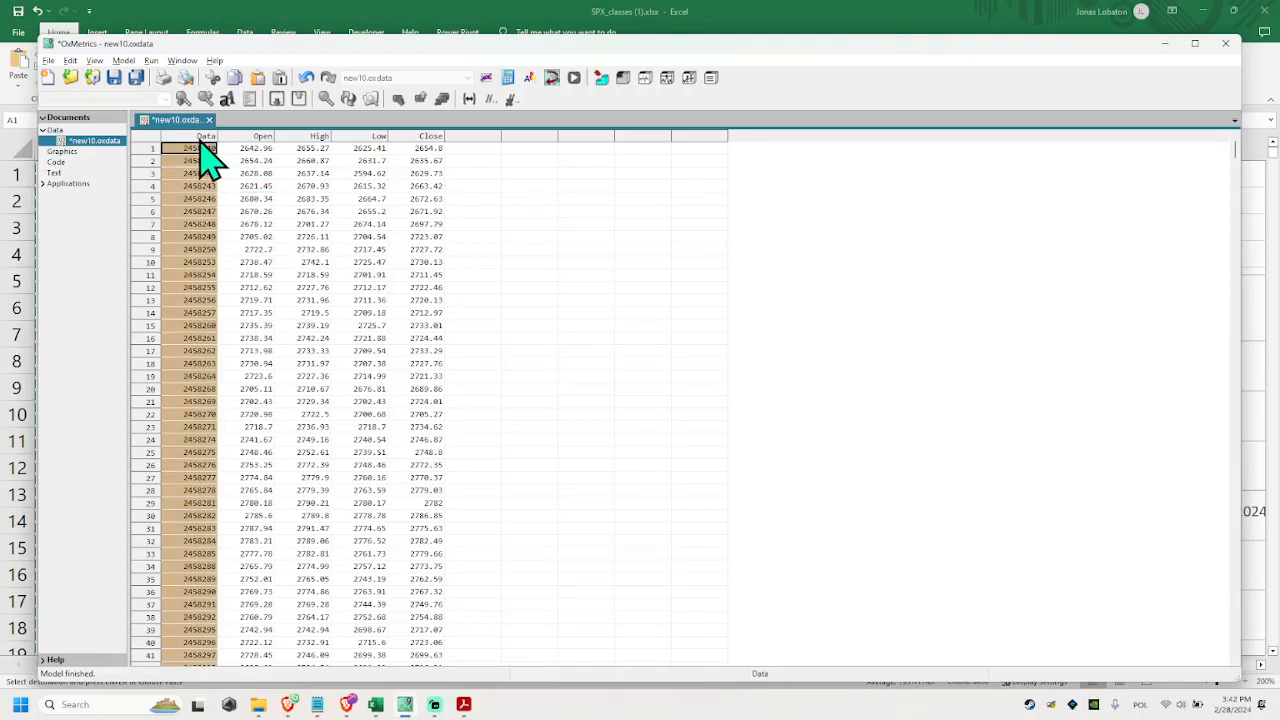
{"action": "left_click", "coordinate": [307, 272]}
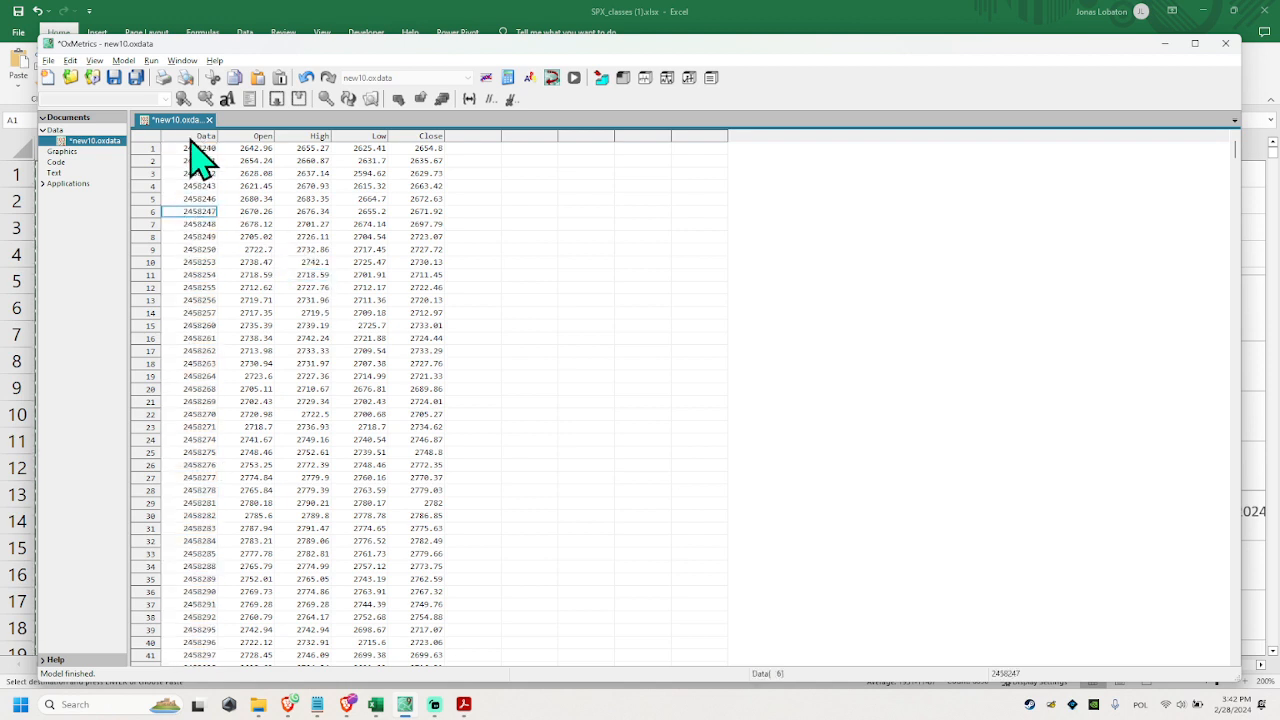
{"action": "left_click", "coordinate": [200, 138]}
{"action": "left_click", "coordinate": [310, 213]}
{"action": "left_click", "coordinate": [200, 211]}
{"action": "left_click", "coordinate": [205, 160]}
{"action": "left_click", "coordinate": [203, 275]}
Set the variable type of the Data column to Date.
{"action": "double_click", "coordinate": [206, 139]}
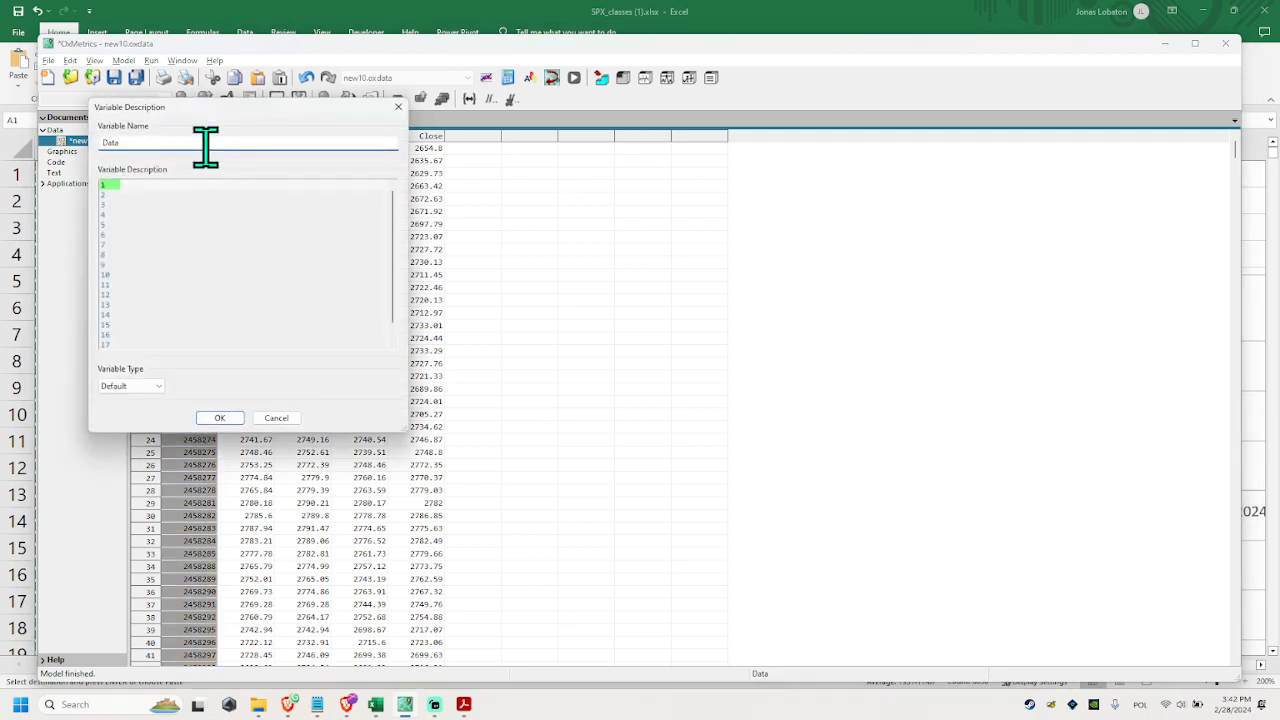
{"action": "left_click_drag", "start_coordinate": [251, 95], "coordinate": [585, 127]}
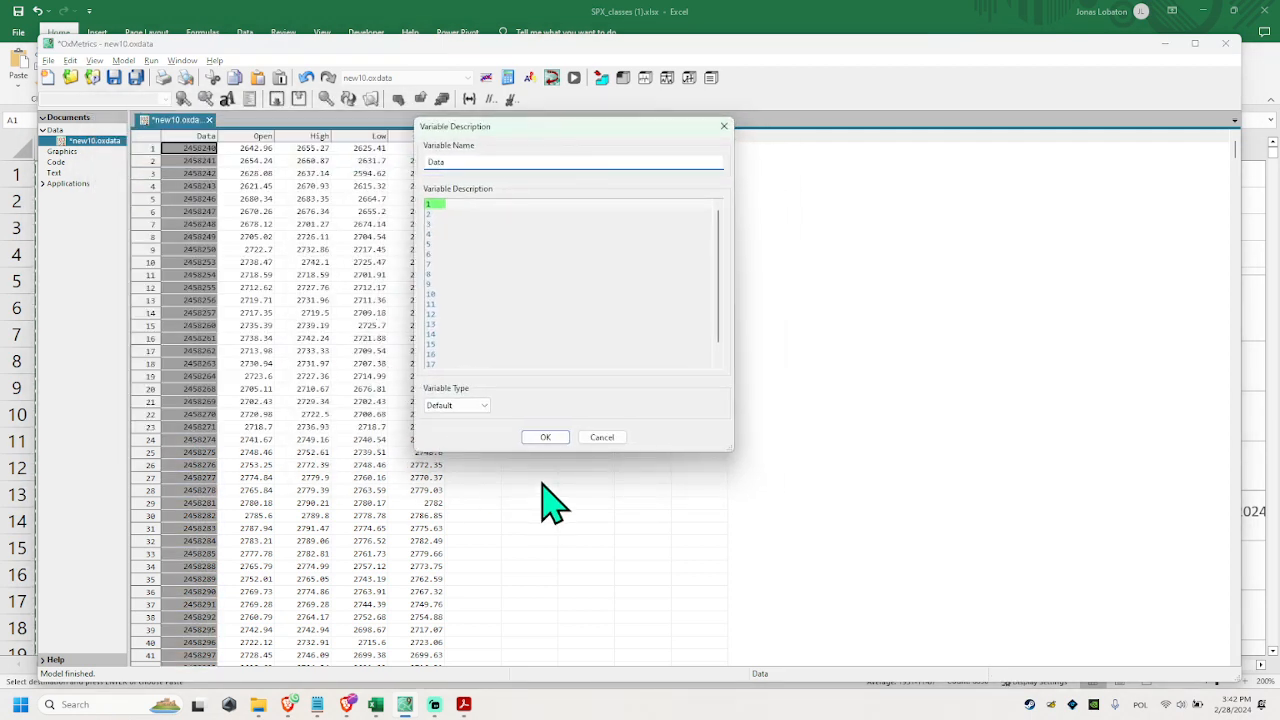
{"action": "left_click", "coordinate": [462, 405]}
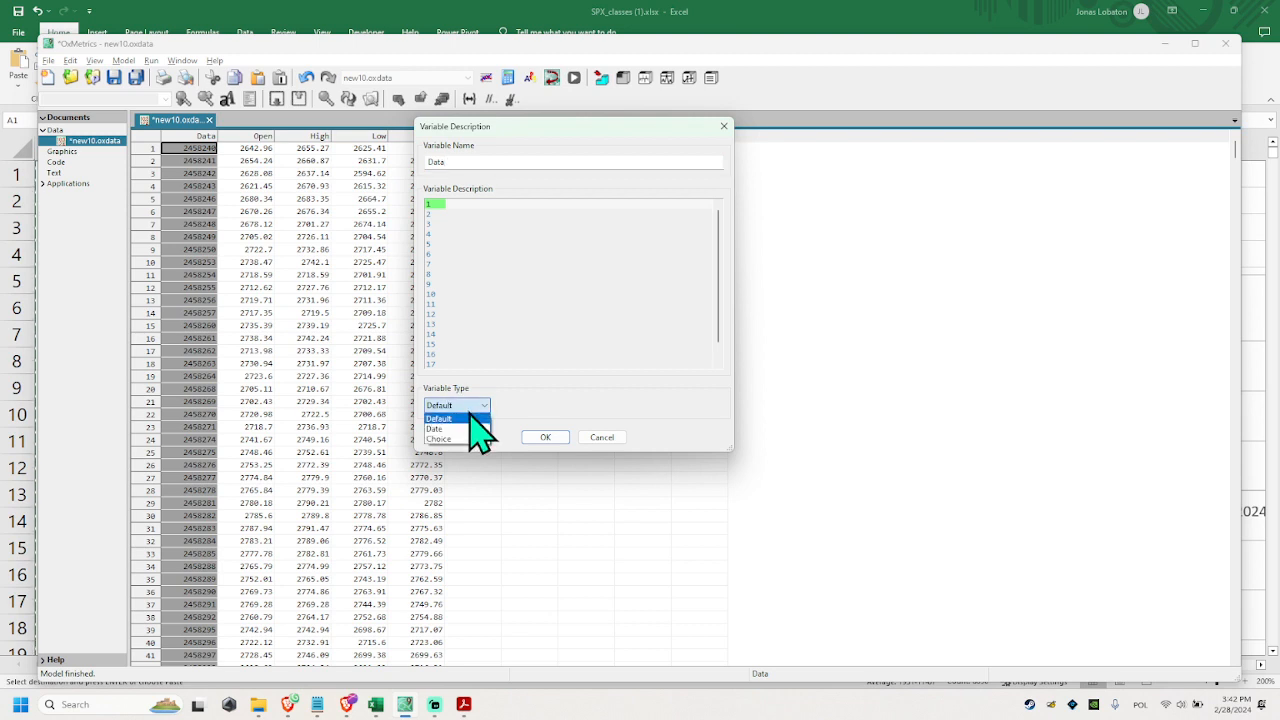
{"action": "left_click", "coordinate": [445, 429]}
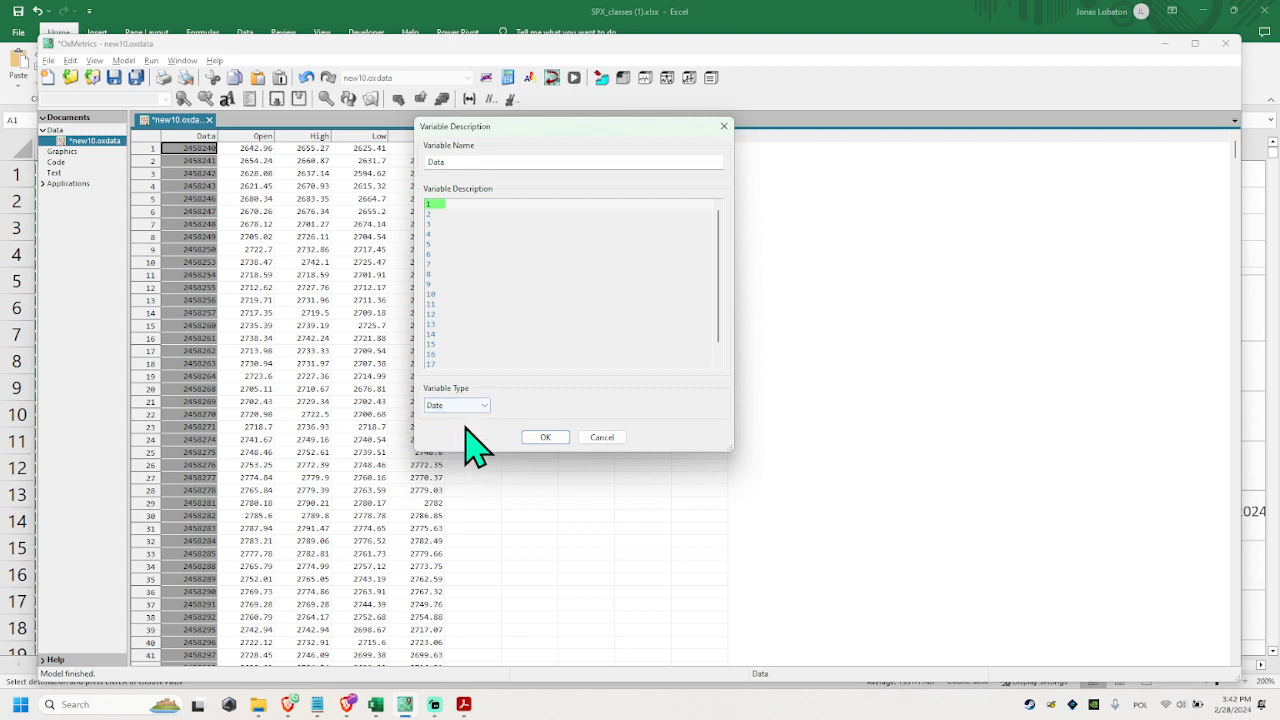
{"action": "left_click", "coordinate": [538, 441]}
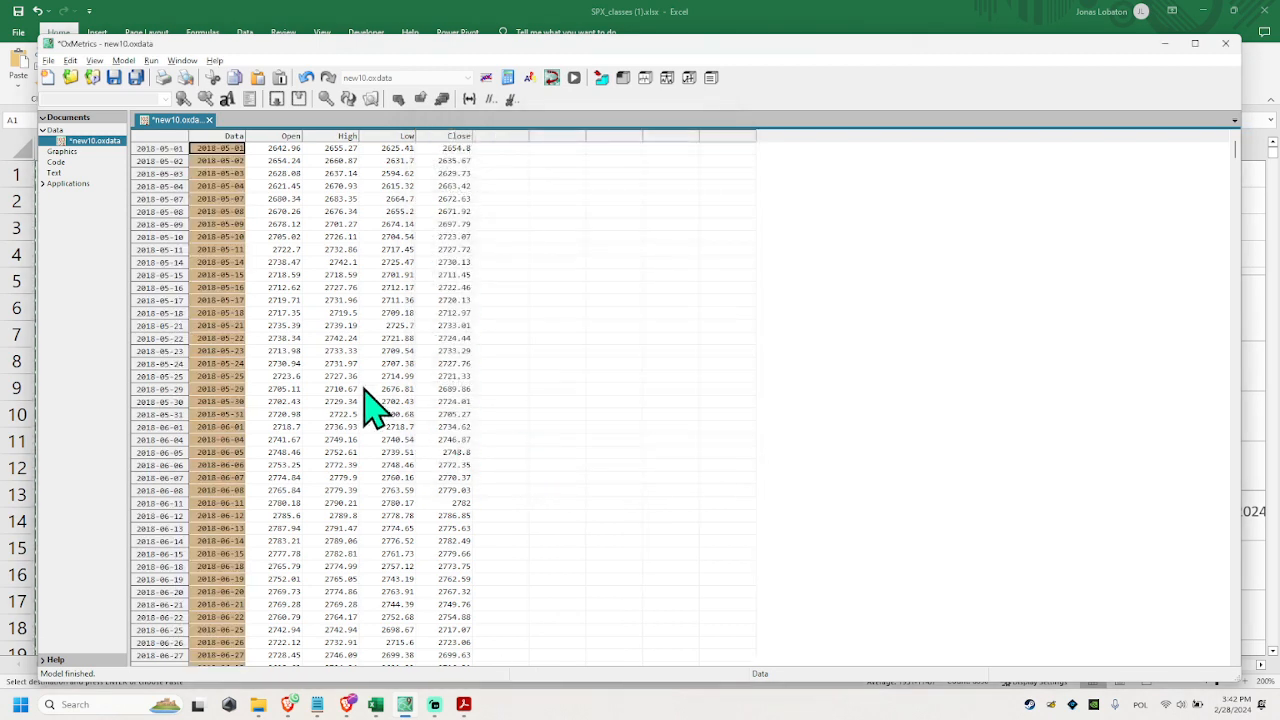
{"action": "mouse_move", "coordinate": [225, 174]}
{"action": "left_mouse_down"}
{"action": "mouse_move", "coordinate": [240, 331]}
{"action": "mouse_move", "coordinate": [223, 386]}
{"action": "mouse_move", "coordinate": [231, 179]}
{"action": "left_mouse_up"}
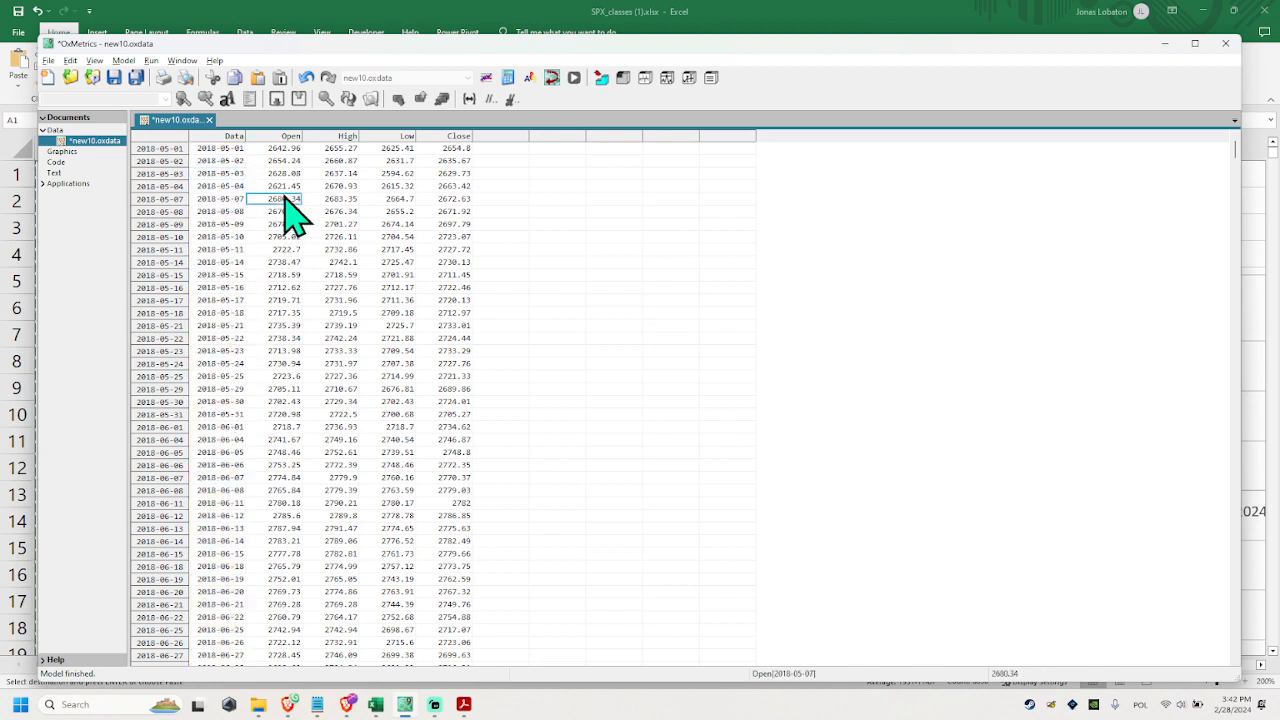
{"action": "left_click", "coordinate": [540, 338]}
{"action": "left_click", "coordinate": [338, 287]}
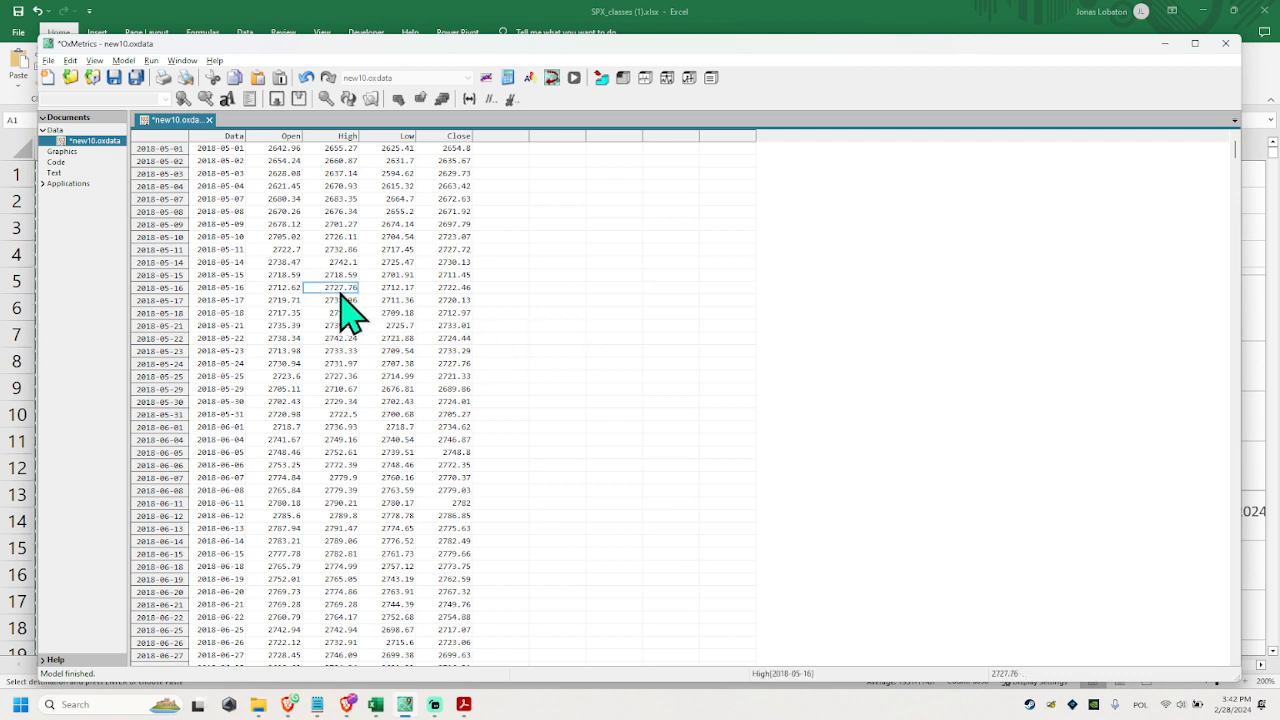
{"action": "left_click", "coordinate": [450, 138]}
{"action": "left_click", "coordinate": [462, 187]}
{"action": "left_click", "coordinate": [500, 160]}
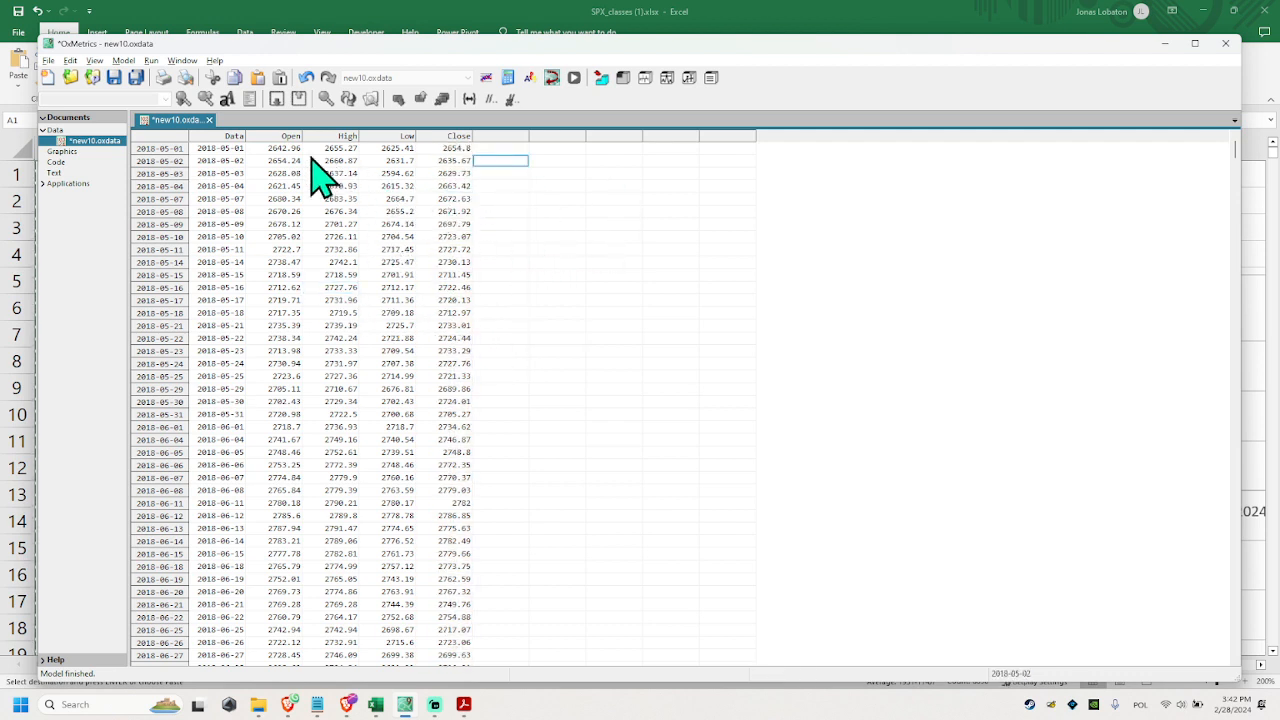
Delete the entire Open, High and Low variables from the database.
{"action": "left_click_drag", "start_coordinate": [271, 141], "coordinate": [390, 158]}
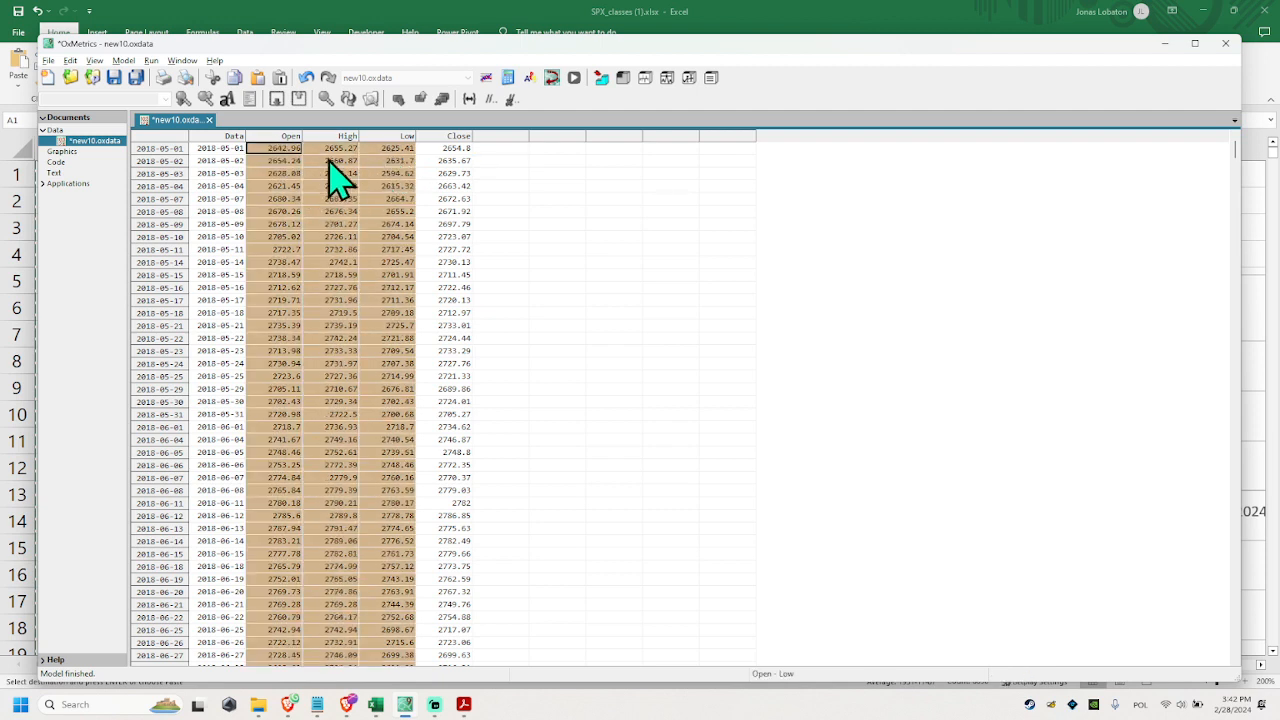
{"action": "left_click", "coordinate": [280, 224]}
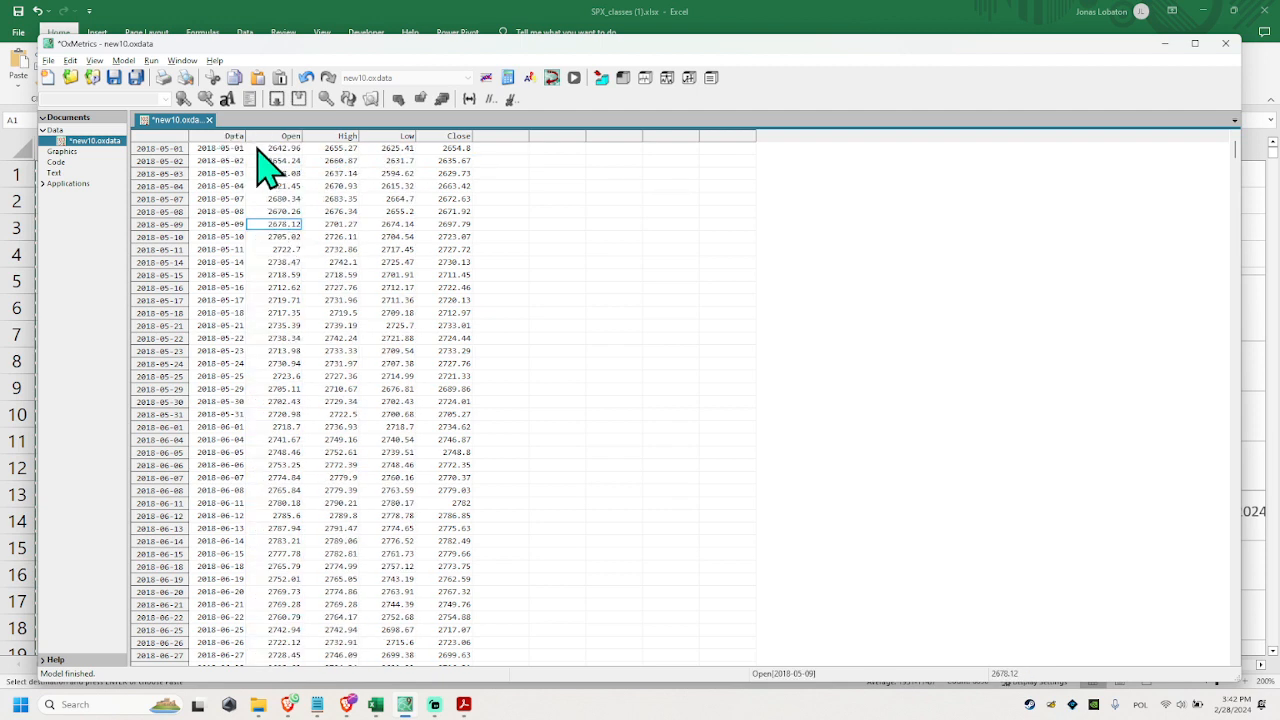
{"action": "left_click_drag", "start_coordinate": [275, 138], "coordinate": [376, 145]}
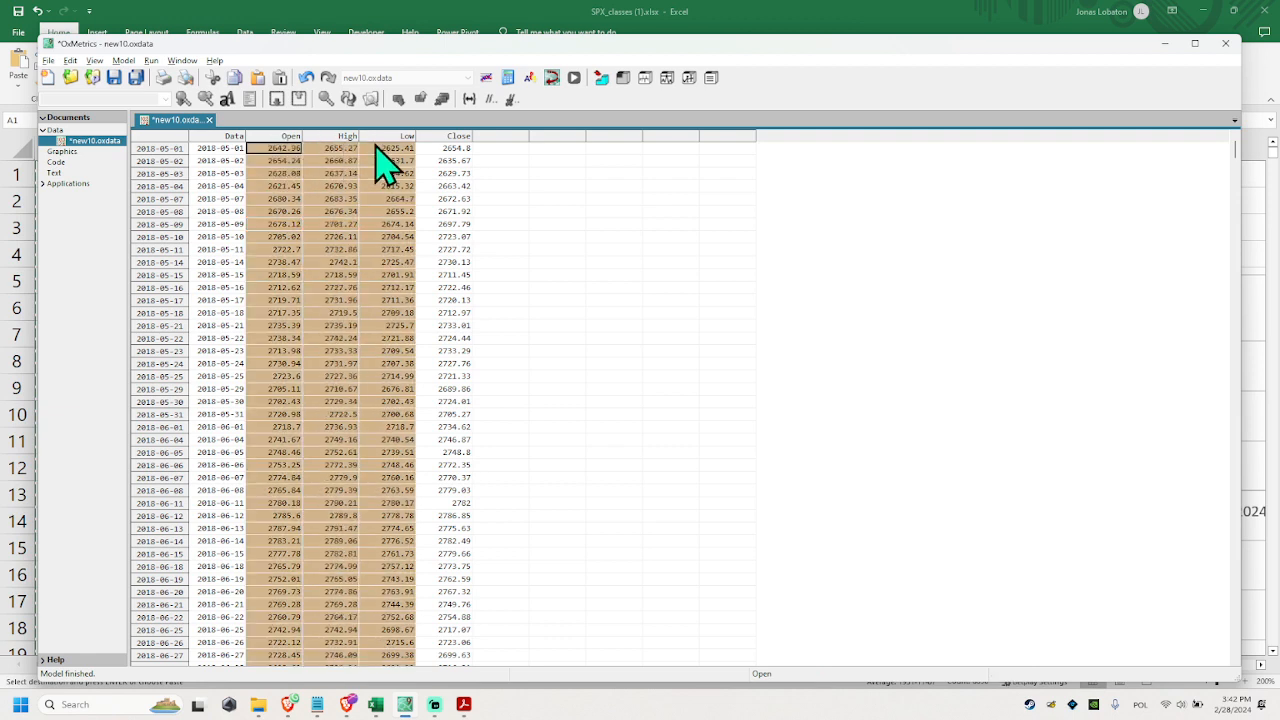
{"action": "right_click", "coordinate": [342, 172]}
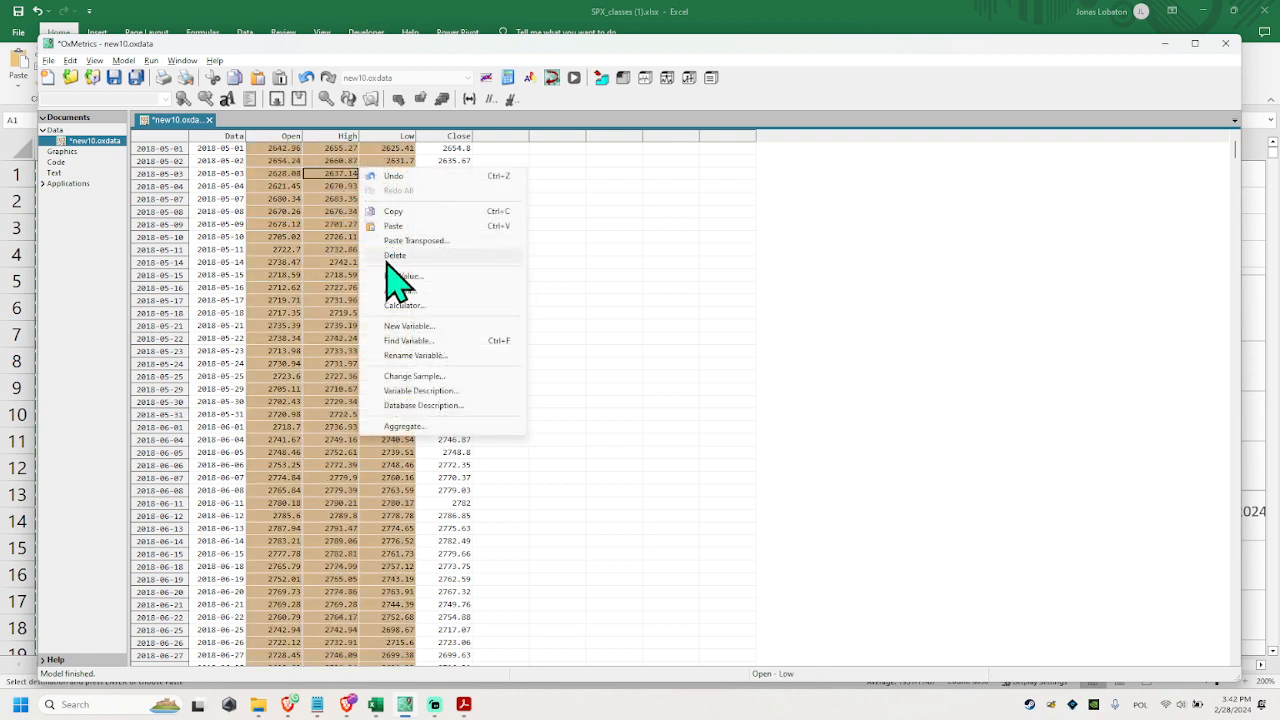
{"action": "left_click", "coordinate": [394, 256]}
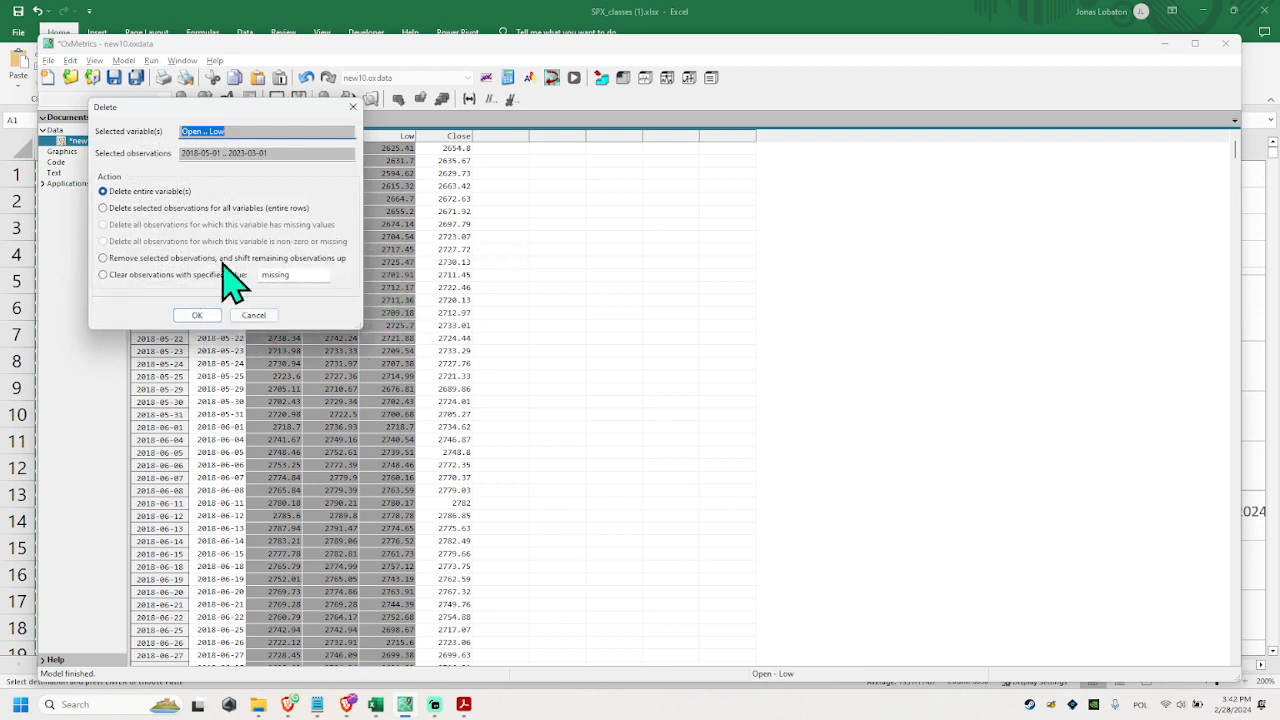
{"action": "left_click", "coordinate": [194, 314]}
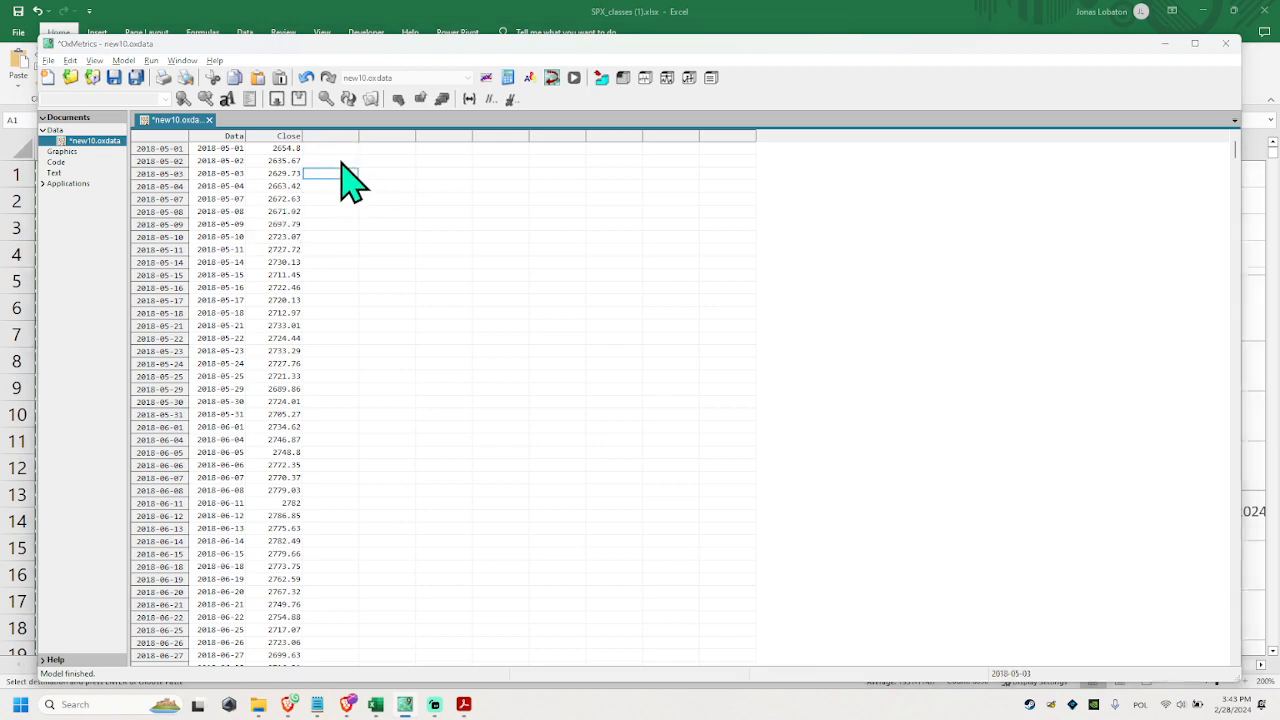
Switch to Excel, examine the return formula and first values in column G, and return to OxMetrics.
{"action": "key", "text": "alt+Tab"}
{"action": "left_click", "coordinate": [554, 200]}
{"action": "left_click", "coordinate": [630, 228]}
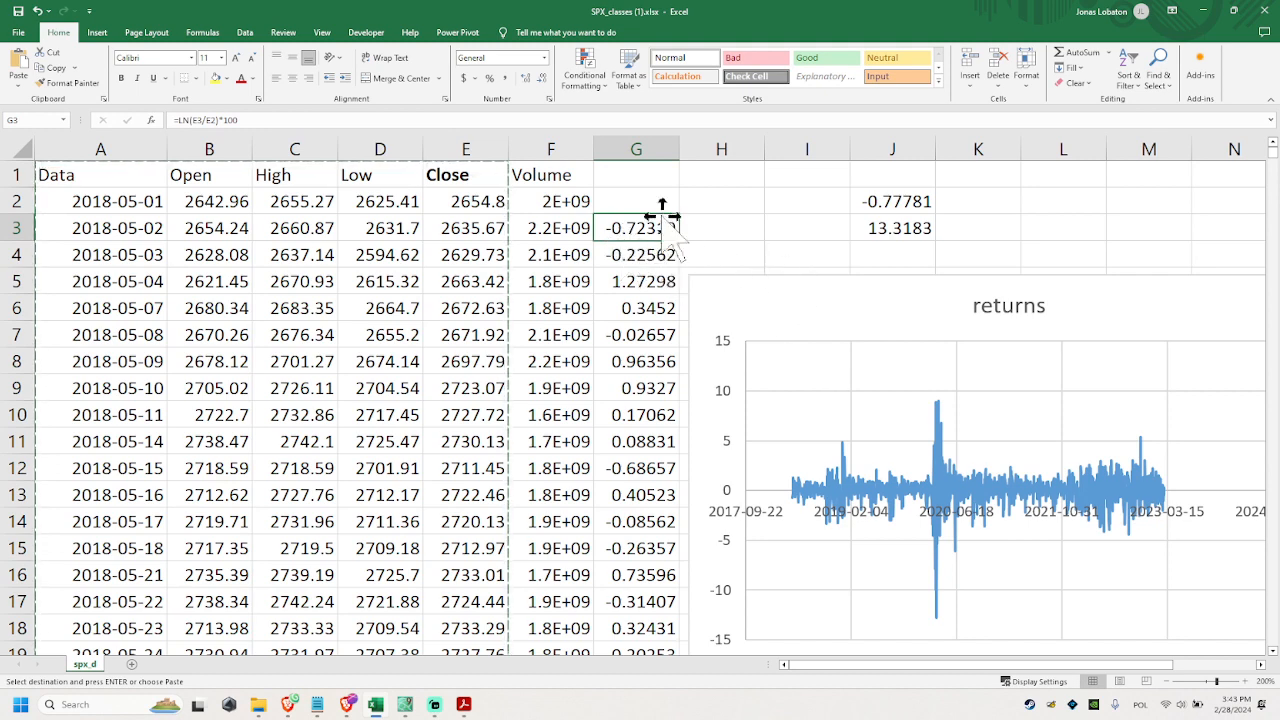
{"action": "left_click_drag", "start_coordinate": [660, 201], "coordinate": [640, 262]}
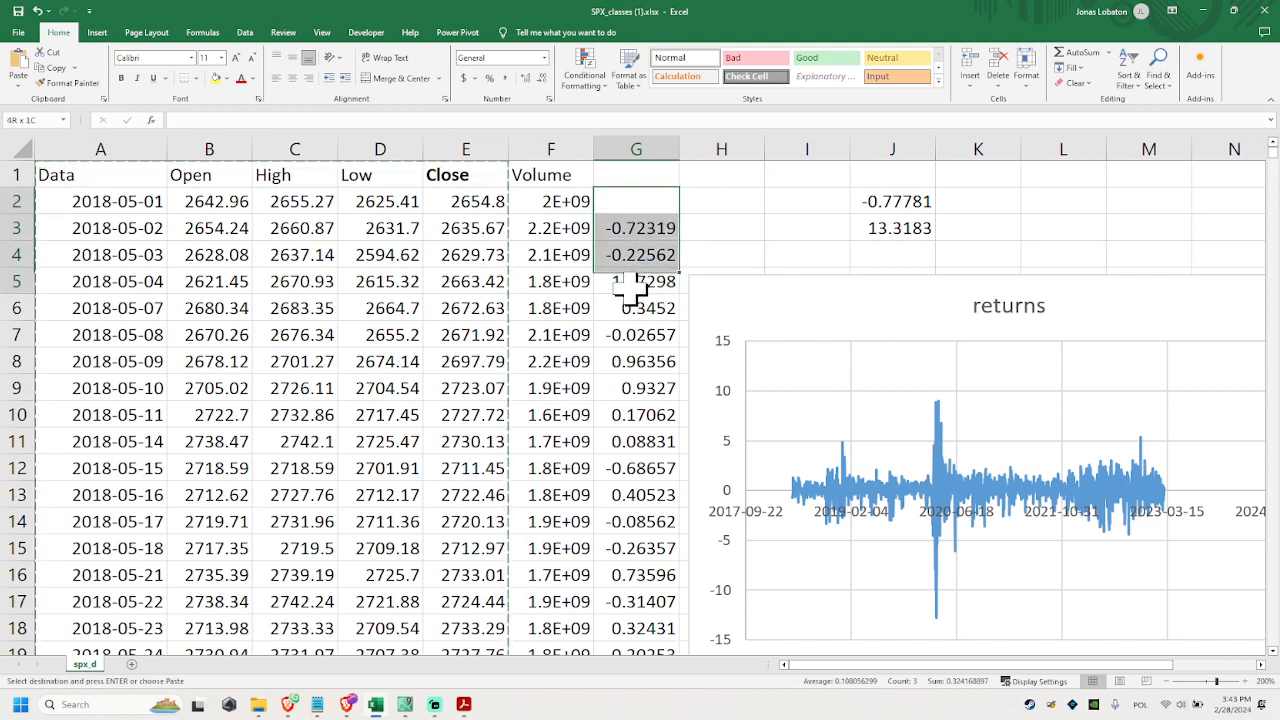
{"action": "left_click", "coordinate": [632, 228]}
{"action": "key", "text": "shift+Down"}
{"action": "key", "text": "shift+Down"}
{"action": "left_click", "coordinate": [634, 226]}
{"action": "key", "text": "alt+Tab"}
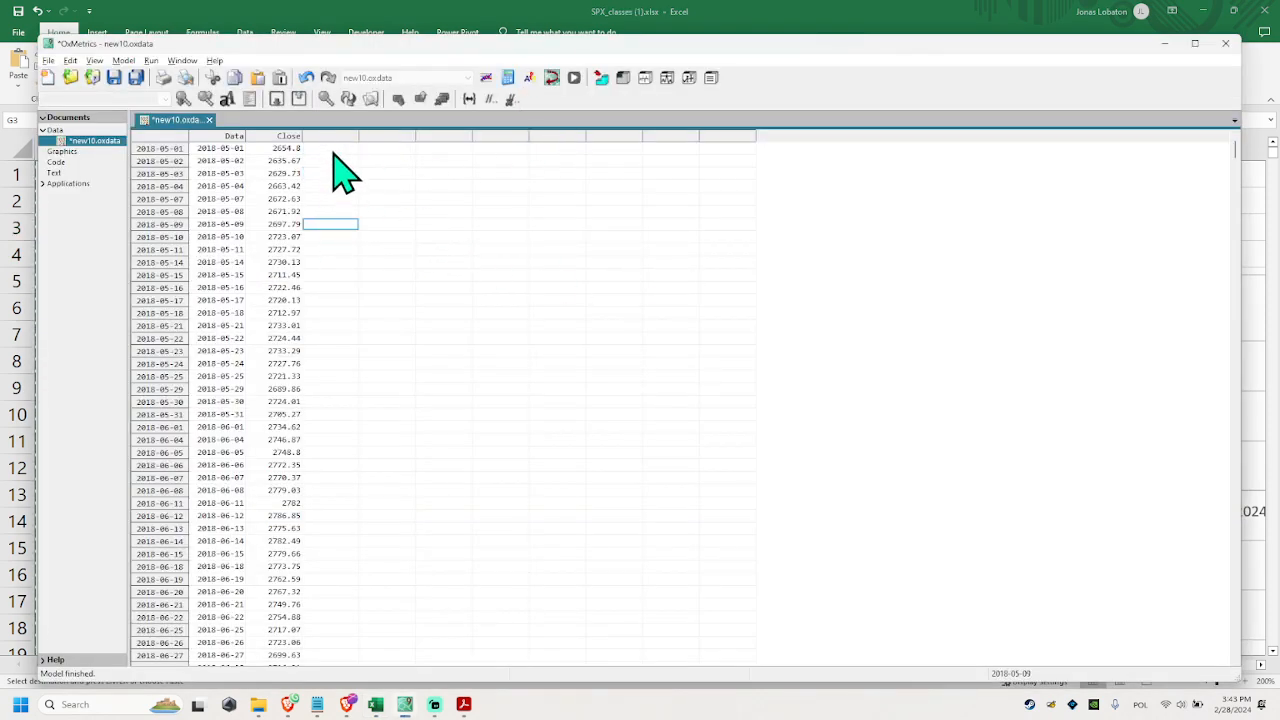
{"action": "left_click", "coordinate": [508, 79]}
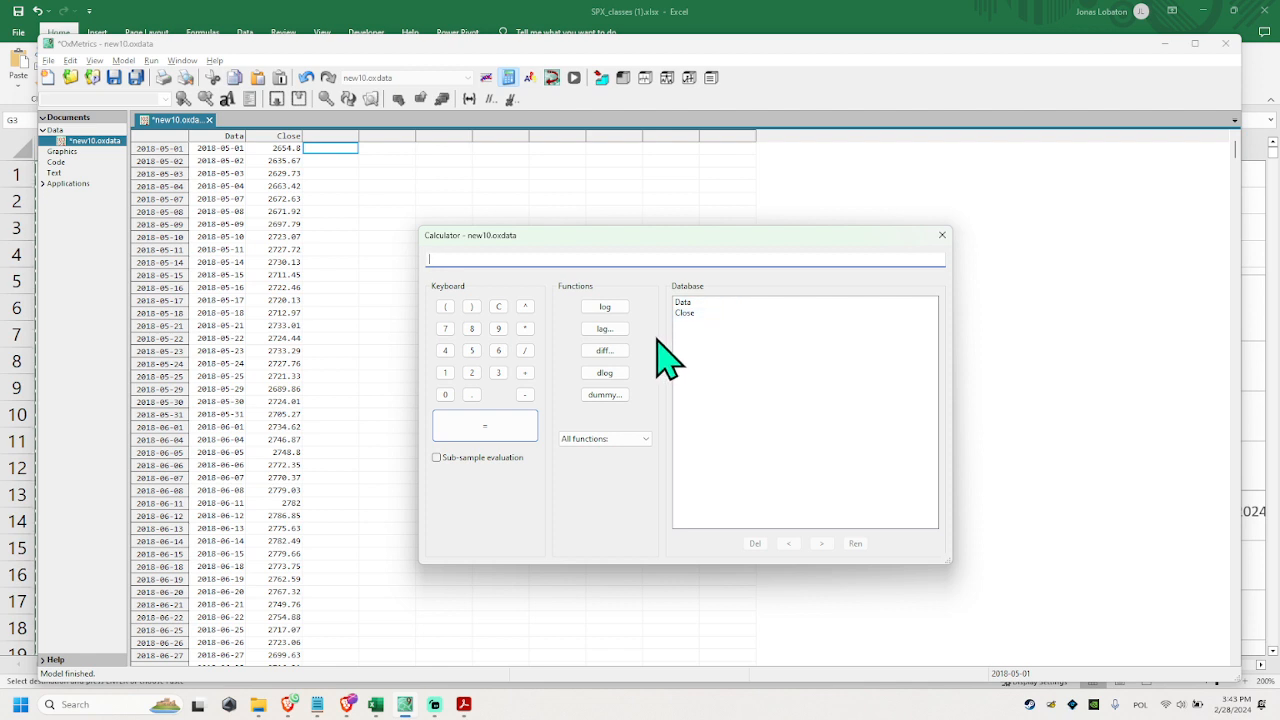
{"action": "left_click", "coordinate": [941, 238]}
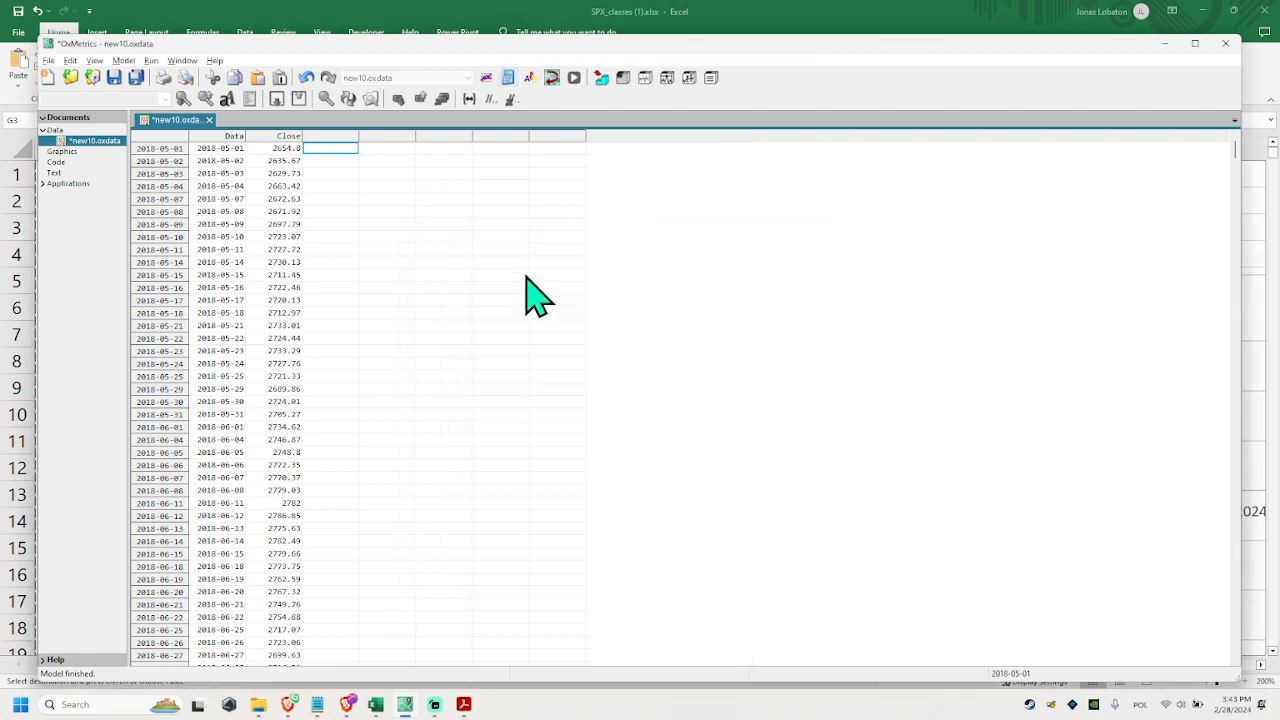
{"action": "double_click", "coordinate": [289, 138]}
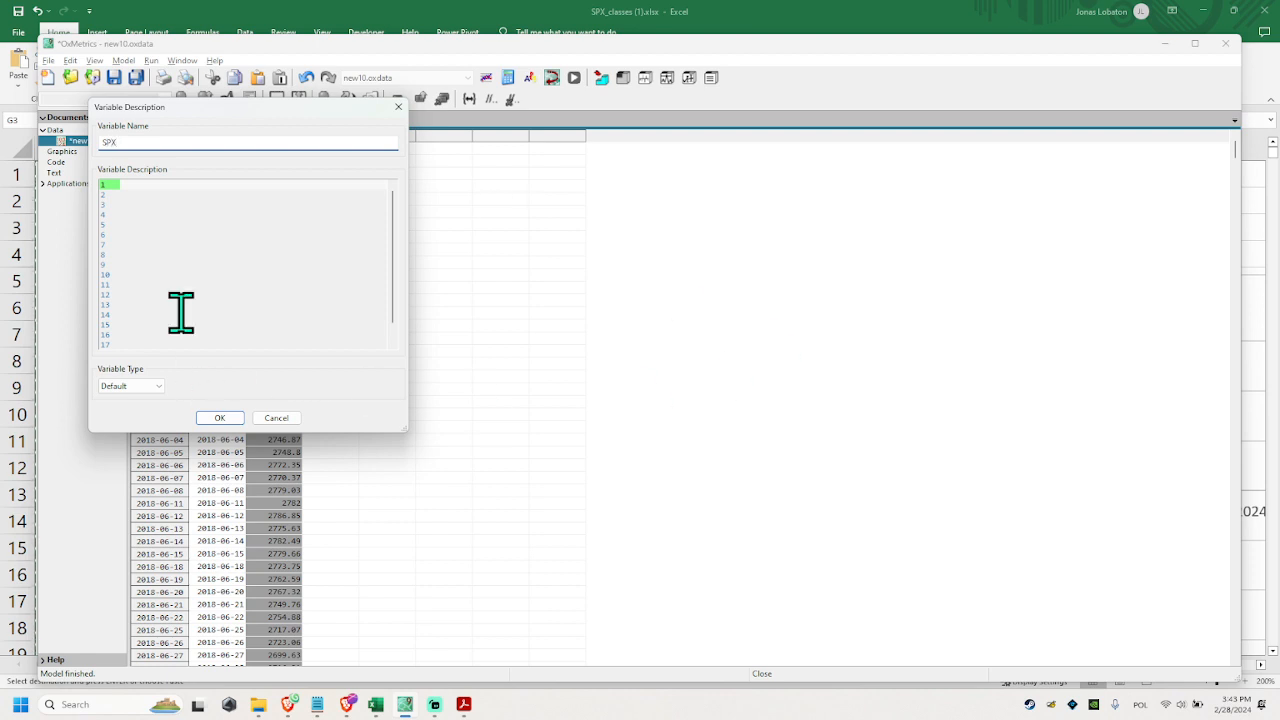
{"action": "key", "text": "Return"}
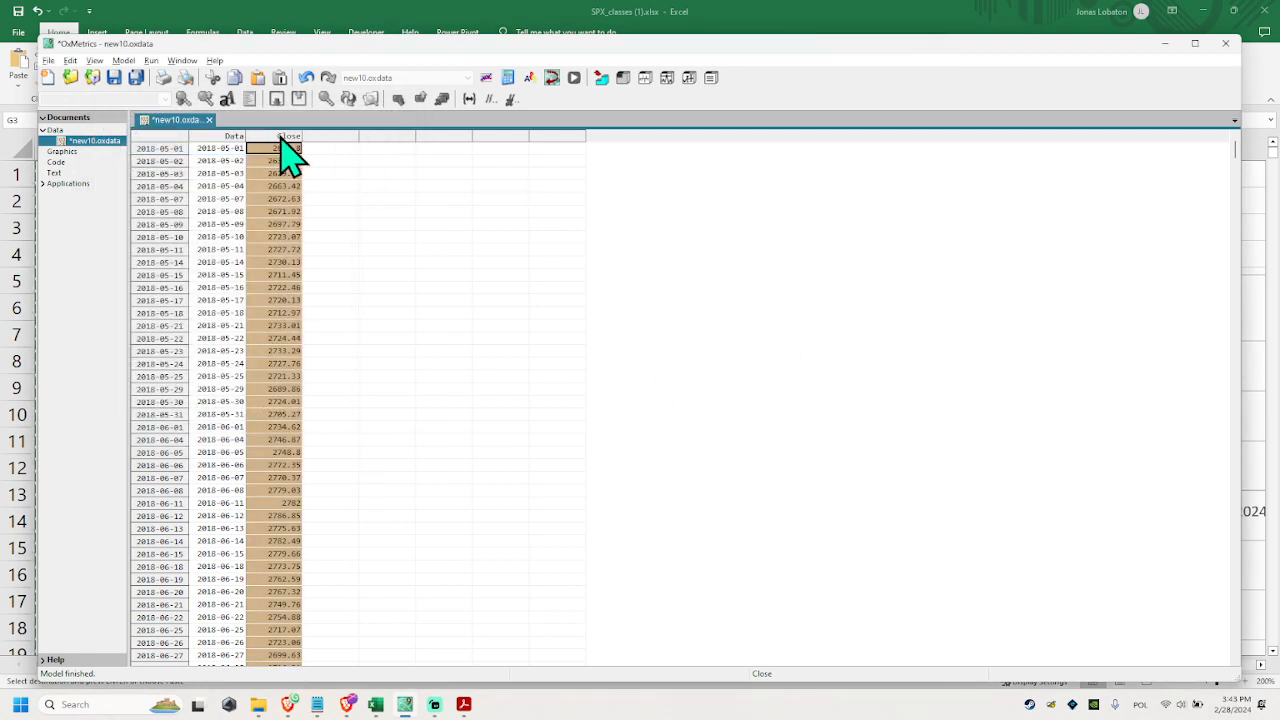
{"action": "left_click", "coordinate": [288, 152]}
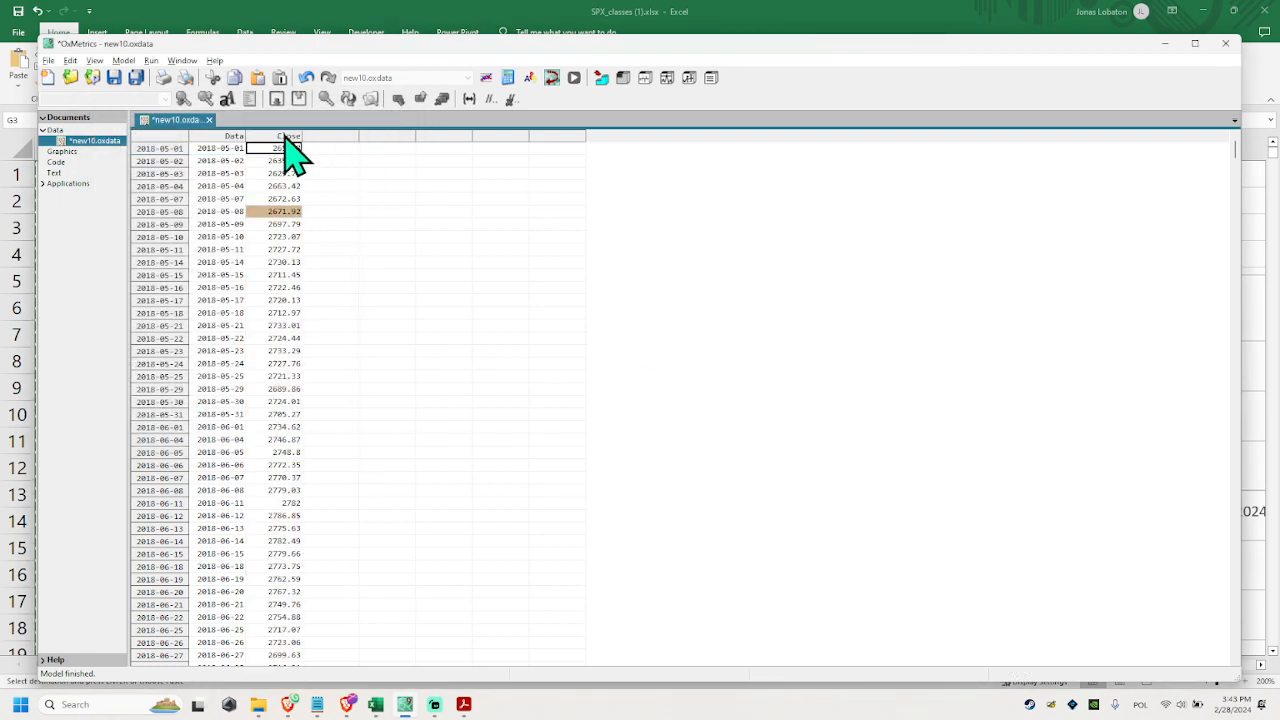
Rename the Close variable as SPX.
{"action": "double_click", "coordinate": [285, 136]}
{"action": "double_click", "coordinate": [110, 142]}
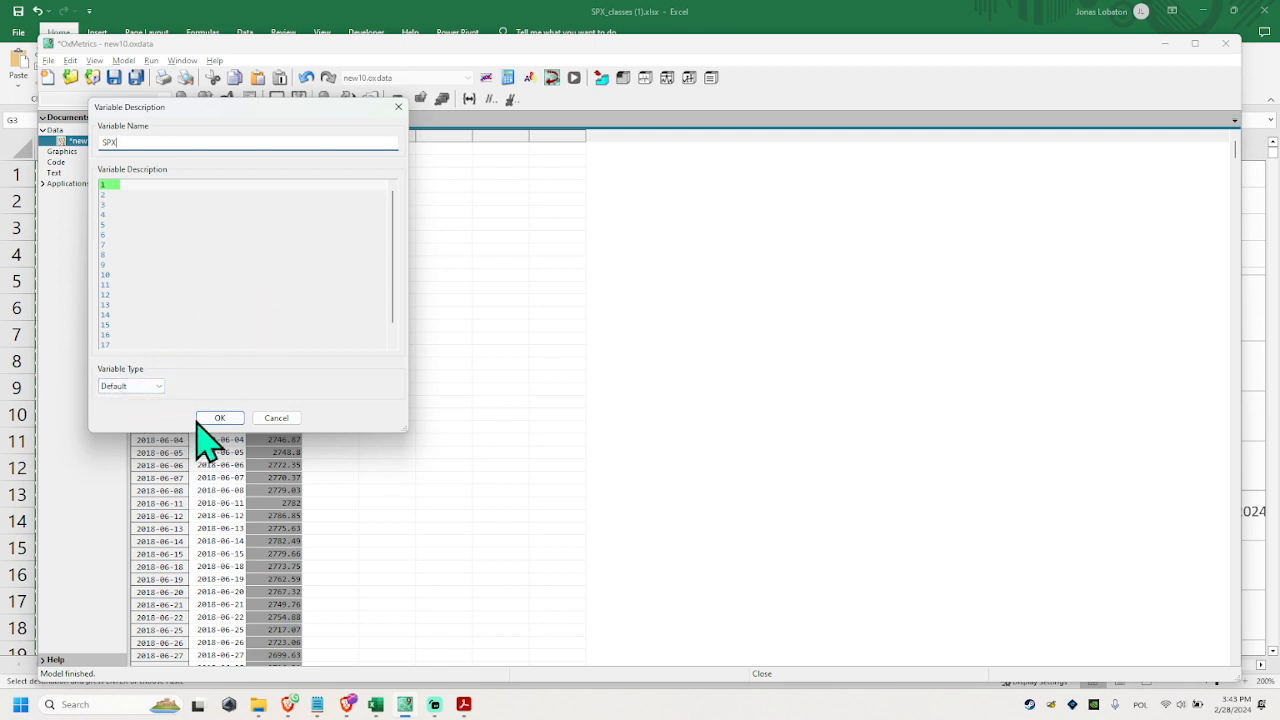
{"action": "left_click", "coordinate": [218, 419]}
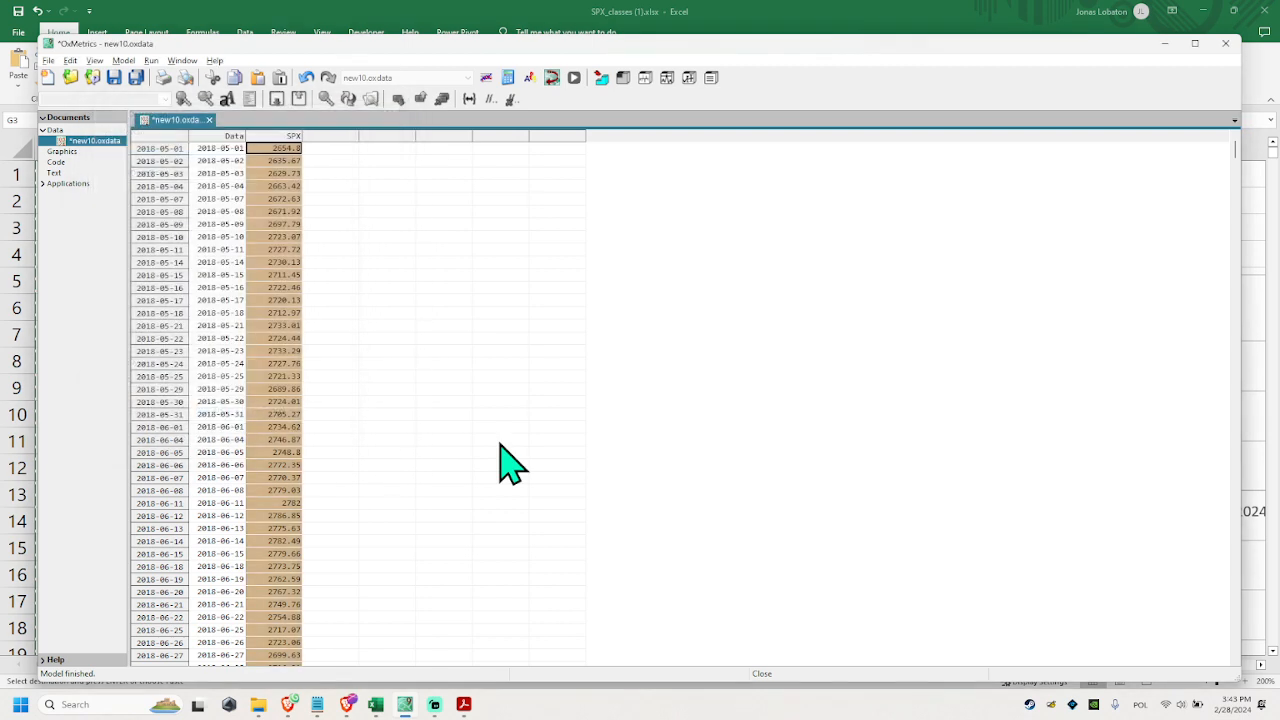
Compute dlog(SPX) with the Calculator and store the result as the new variable DLSPX.
{"action": "left_click", "coordinate": [340, 149]}
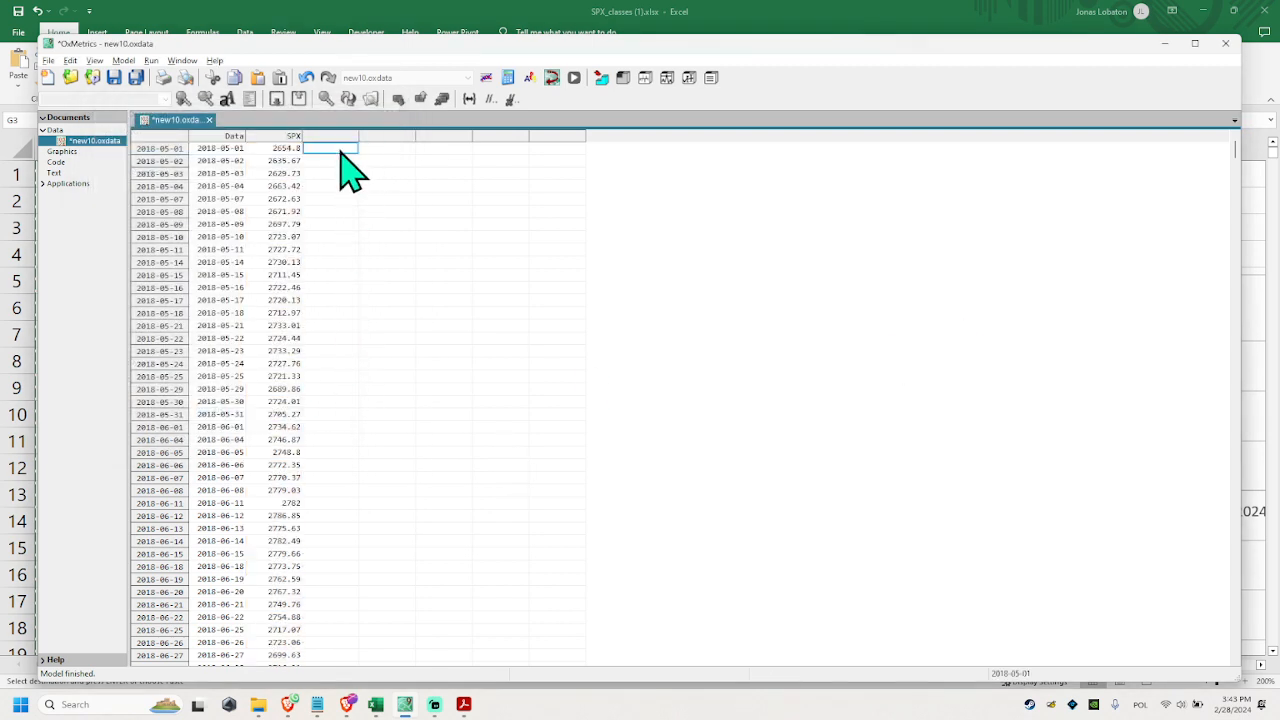
{"action": "left_click", "coordinate": [510, 79]}
{"action": "left_click", "coordinate": [688, 313]}
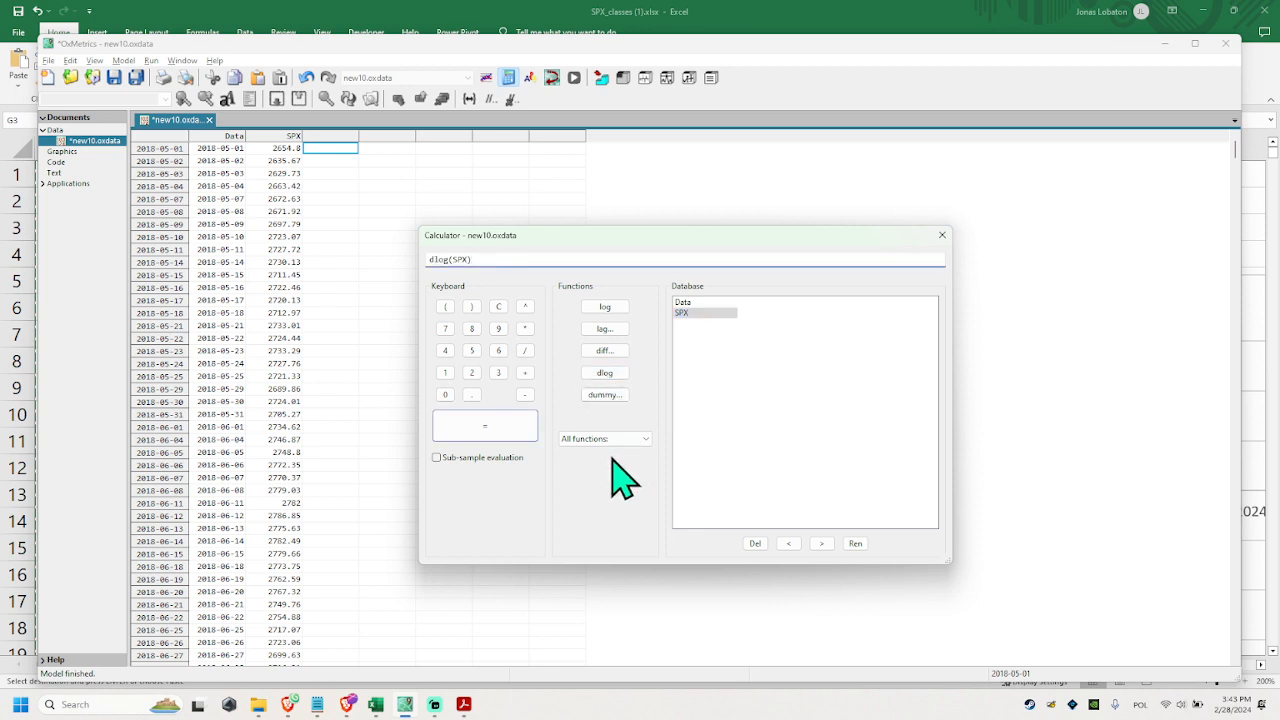
{"action": "left_click", "coordinate": [487, 429]}
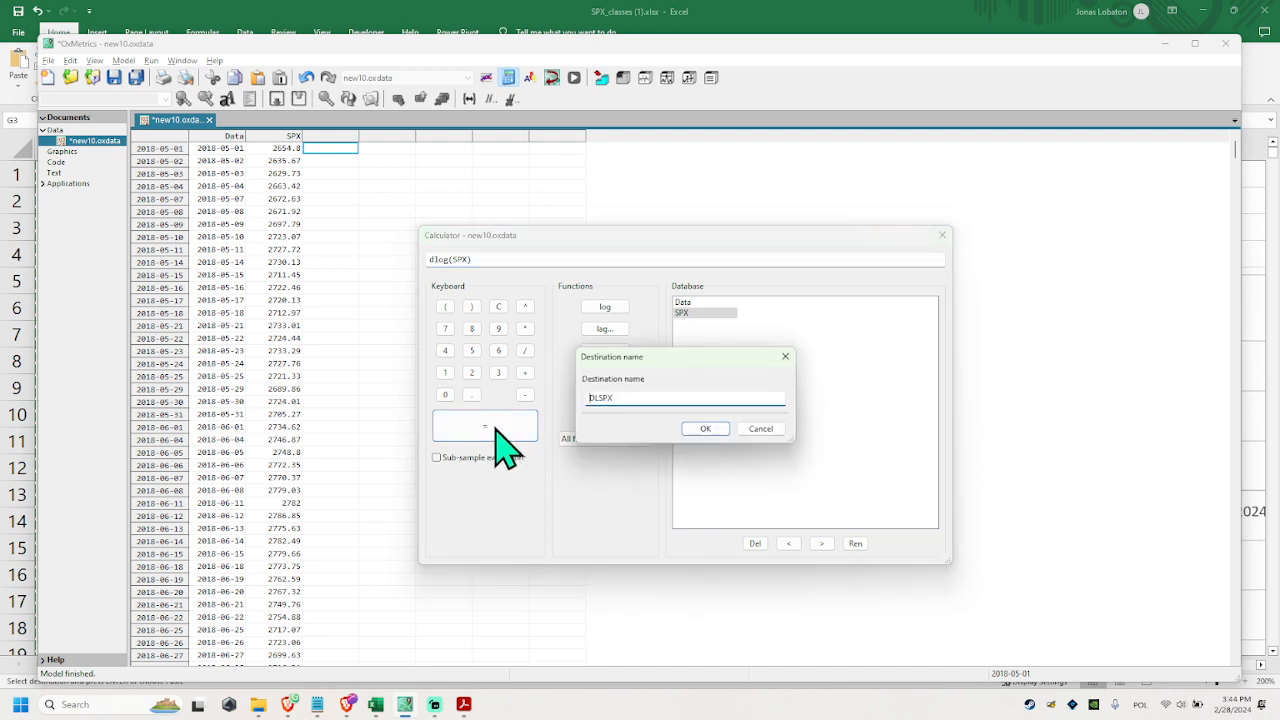
{"action": "left_click", "coordinate": [704, 429]}
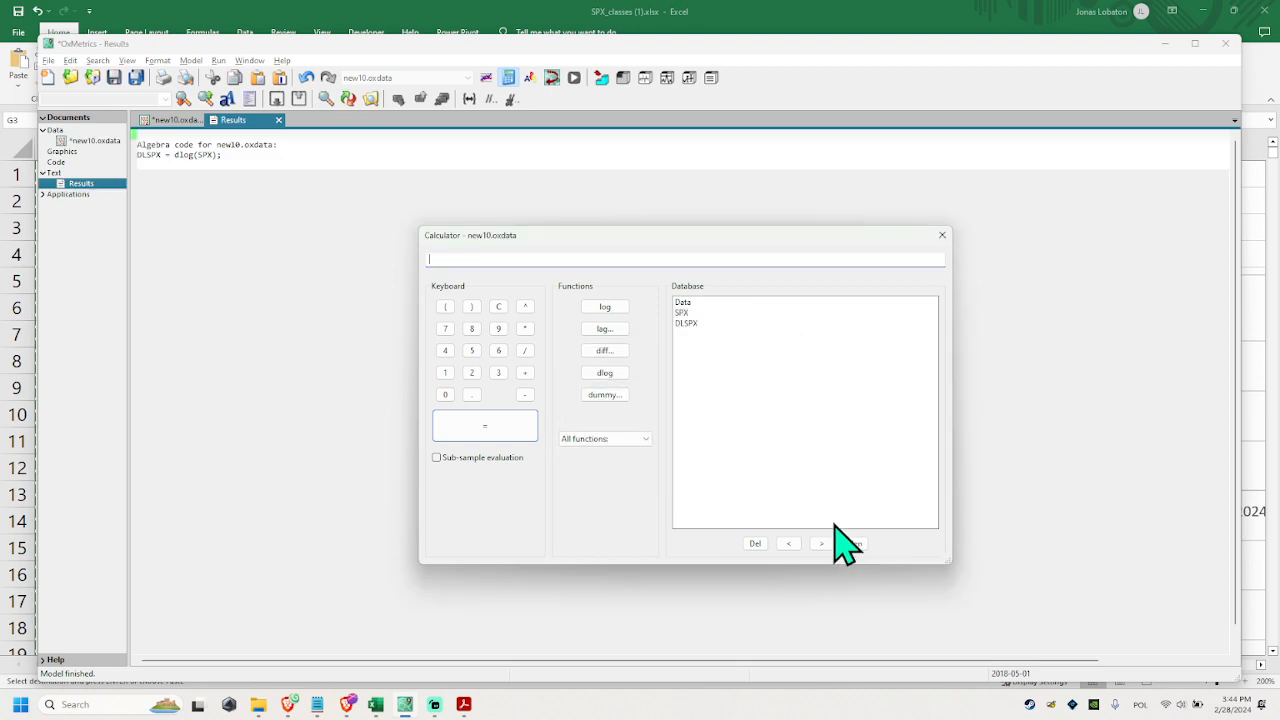
{"action": "left_click", "coordinate": [941, 235]}
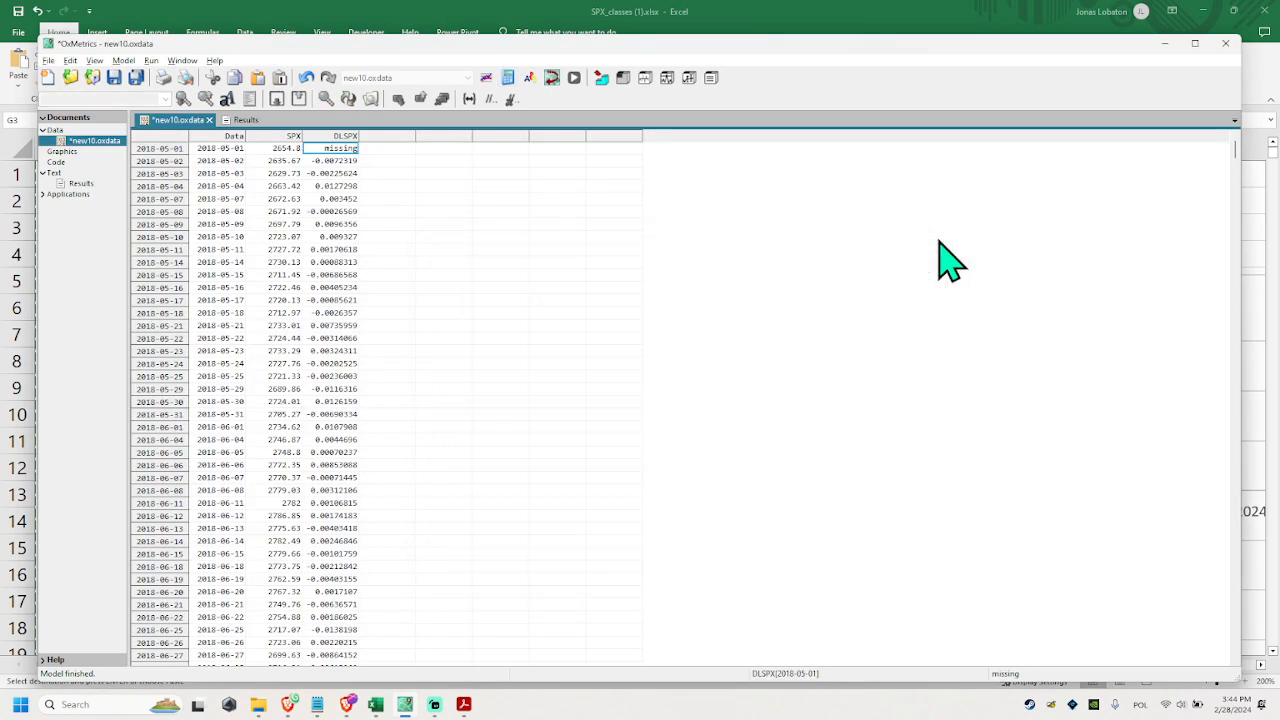
Compare the first DLSPX observation with the first row of the returns column in the Excel sheet.
{"action": "left_click", "coordinate": [338, 138]}
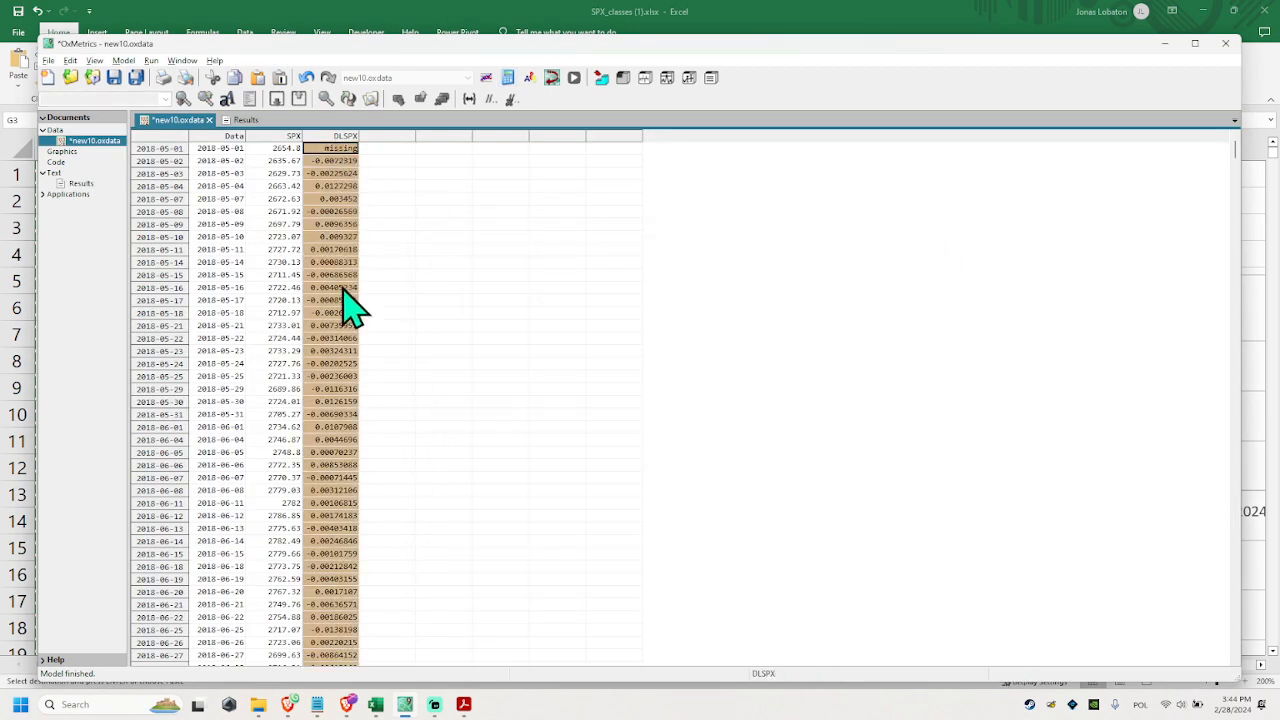
{"action": "left_click", "coordinate": [348, 161]}
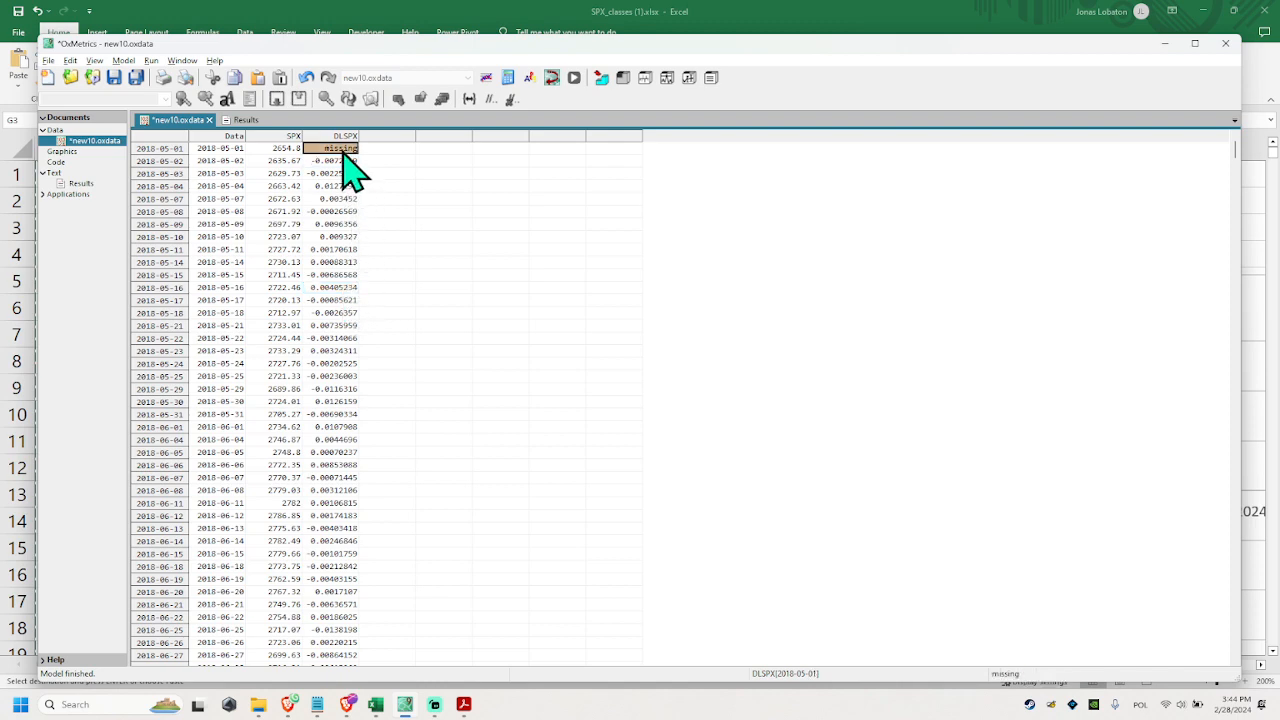
{"action": "key", "text": "alt+Tab"}
{"action": "left_click", "coordinate": [623, 201]}
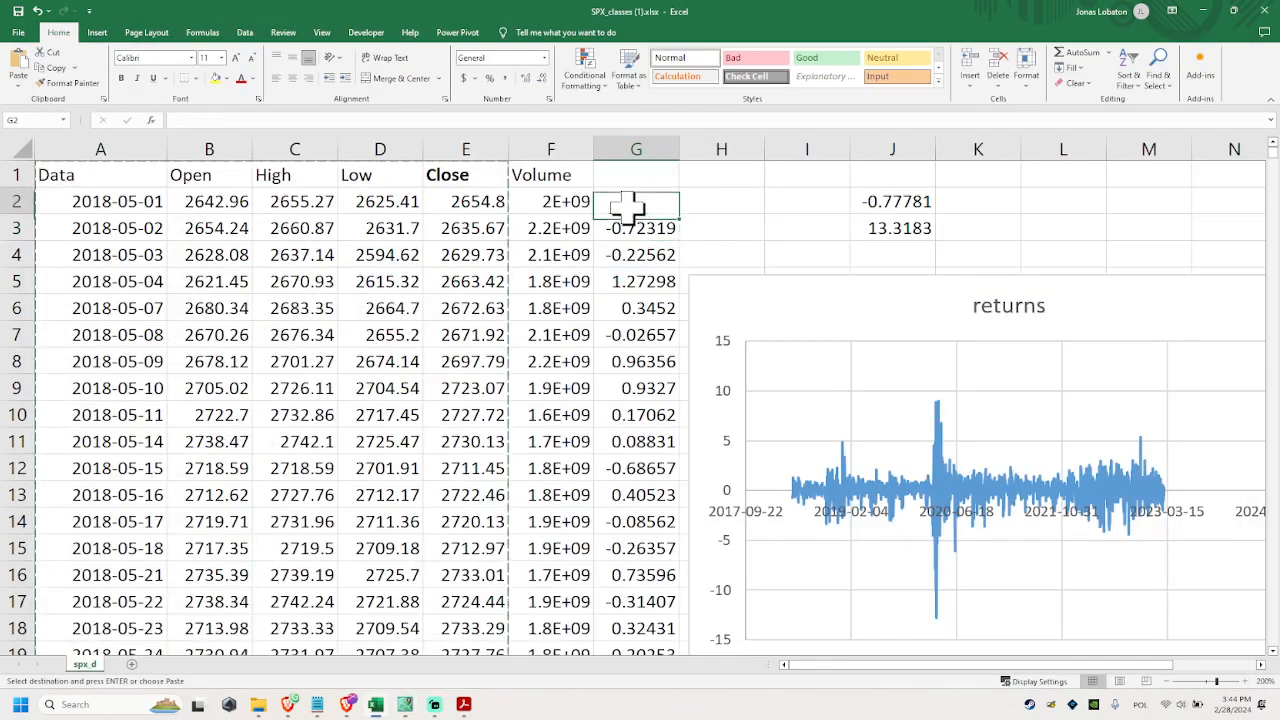
{"action": "key", "text": "alt+Tab"}
{"action": "key", "text": "alt+Tab"}
{"action": "key", "text": "alt+Tab"}
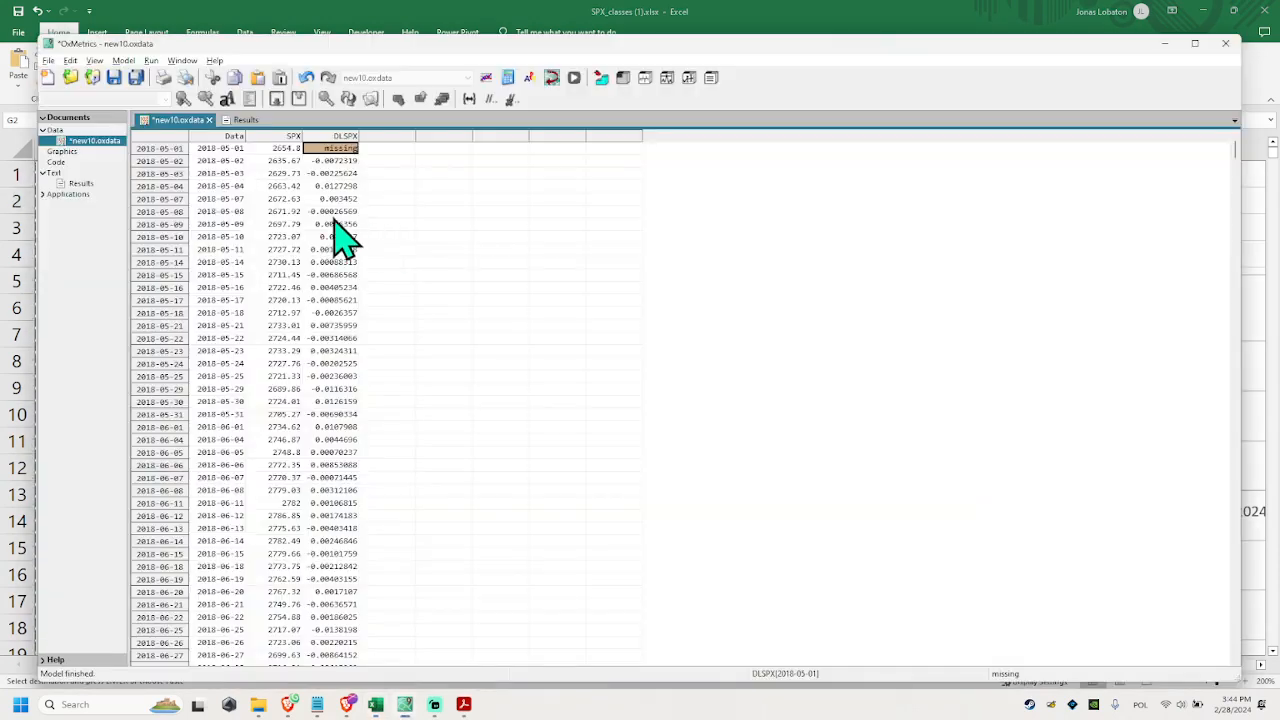
Examine the first DLSPX values against the SPX prices they derive from, and check their scale against the Excel returns.
{"action": "left_click", "coordinate": [340, 162]}
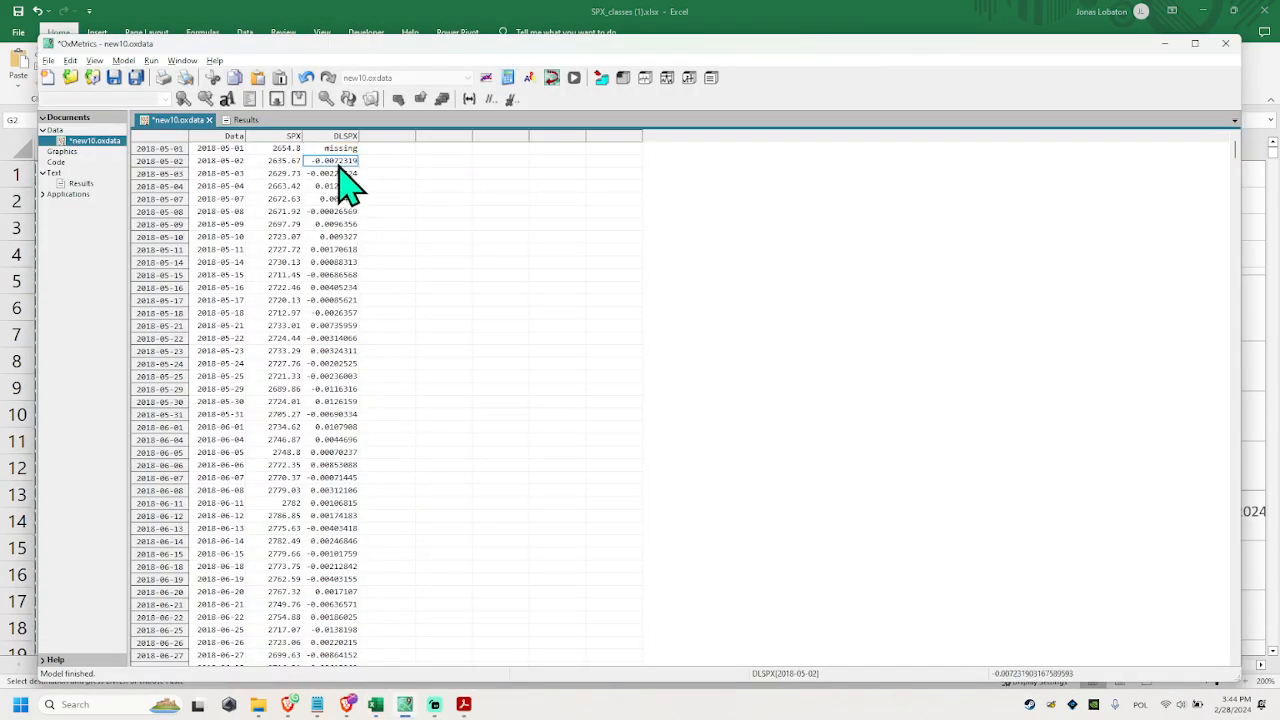
{"action": "left_click", "coordinate": [295, 162]}
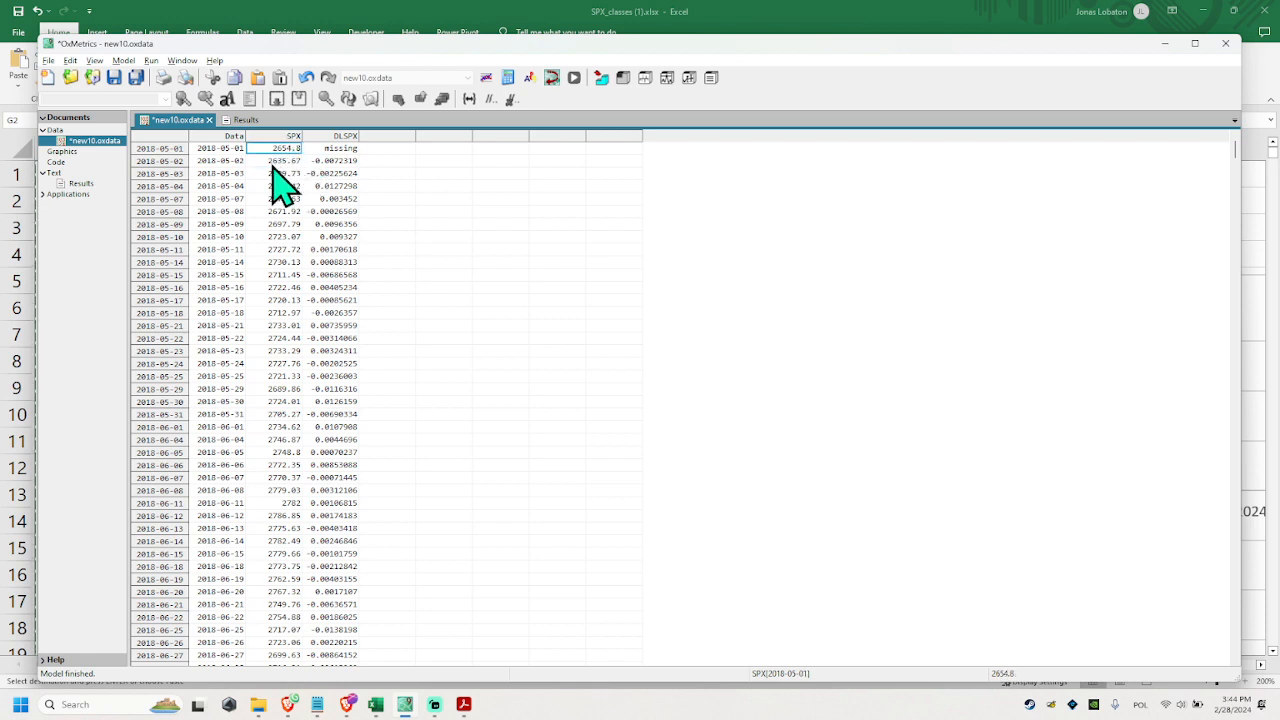
{"action": "key", "text": "Right"}
{"action": "left_click", "coordinate": [297, 148]}
{"action": "left_click", "coordinate": [338, 174]}
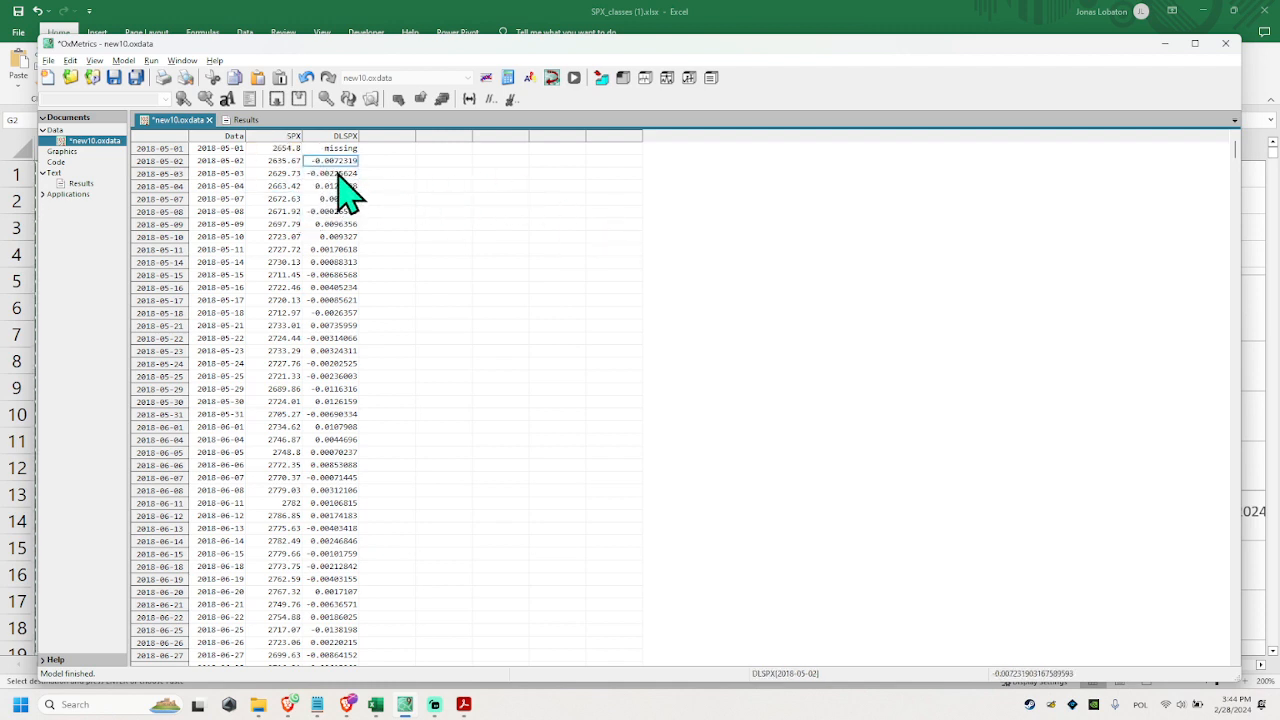
{"action": "left_click", "coordinate": [337, 172]}
{"action": "left_click_drag", "start_coordinate": [389, 149], "coordinate": [393, 174]}
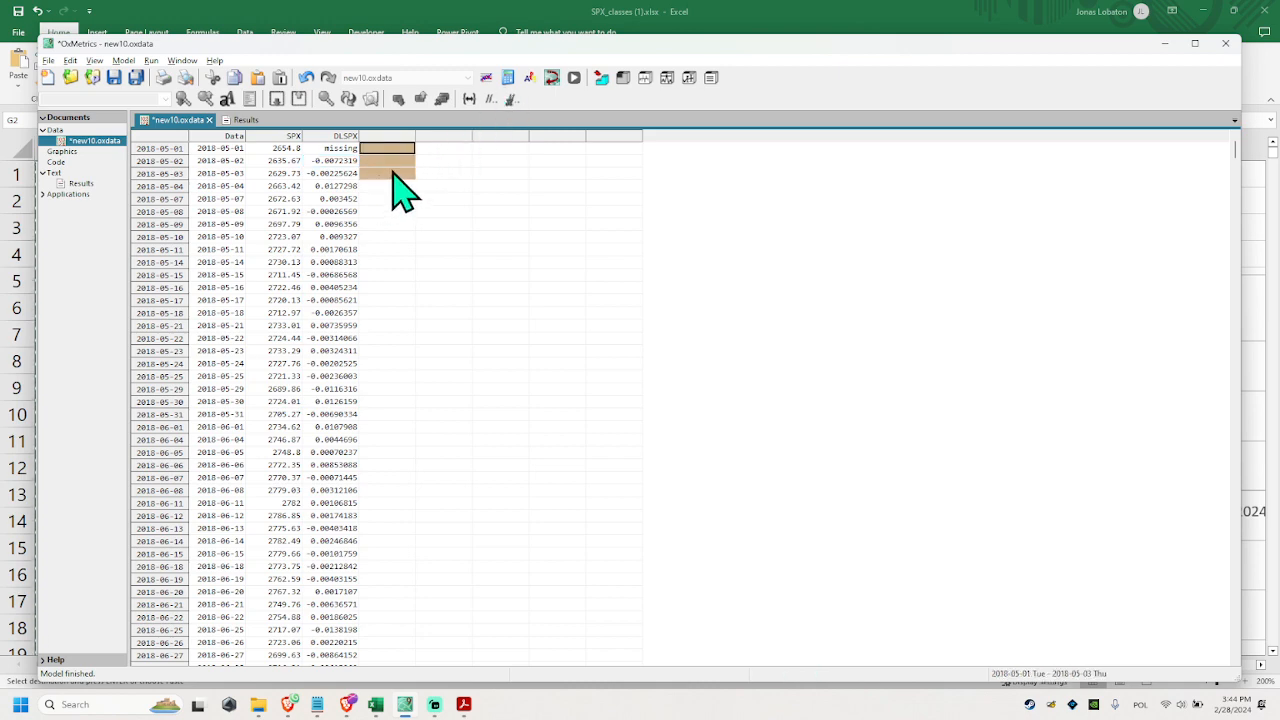
{"action": "left_click", "coordinate": [393, 173]}
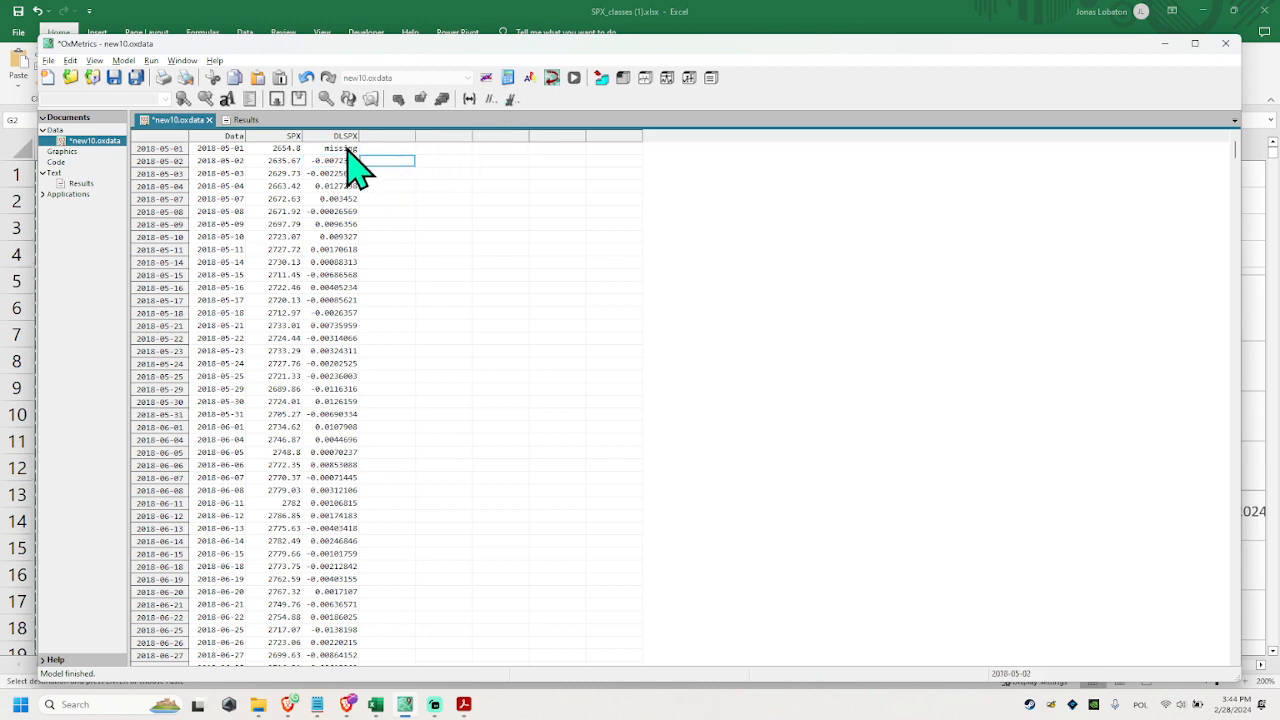
{"action": "key", "text": "alt+Tab"}
{"action": "key", "text": "alt+Tab"}
Compute dlog(SPX)*100 with the Calculator and store the result as the new variable retSPX.
{"action": "left_click", "coordinate": [508, 77]}
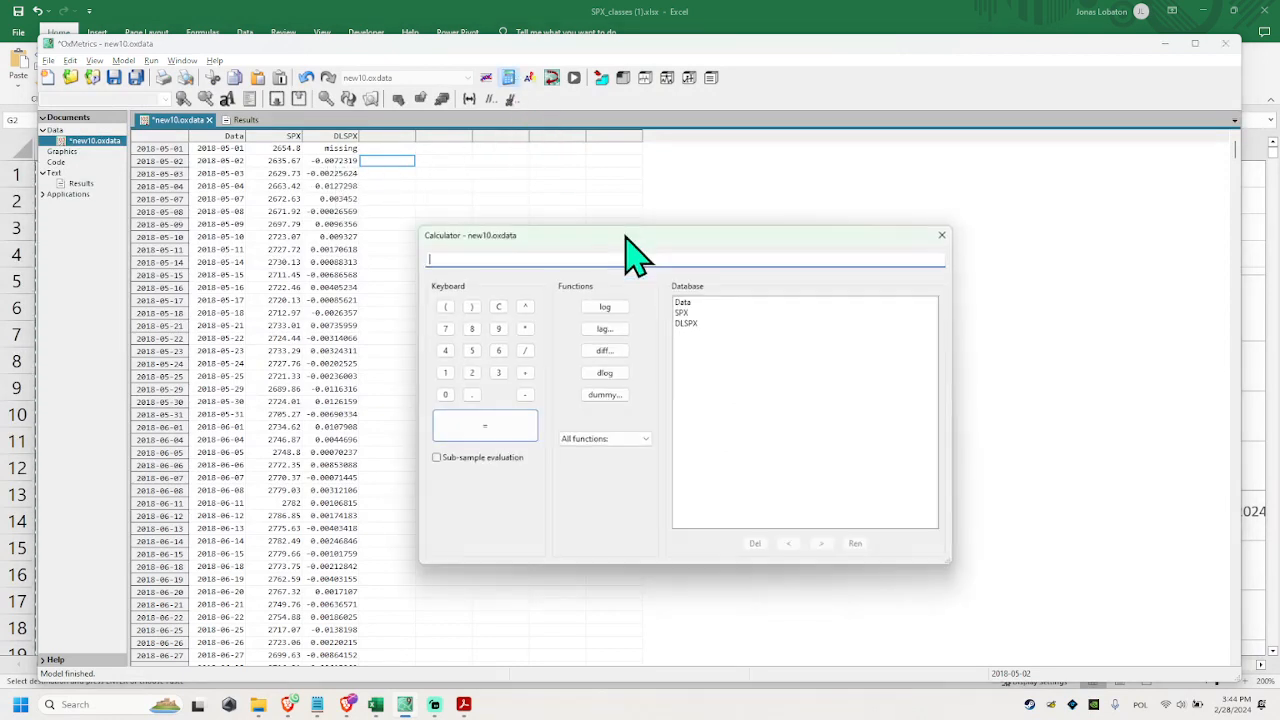
{"action": "left_click", "coordinate": [688, 314]}
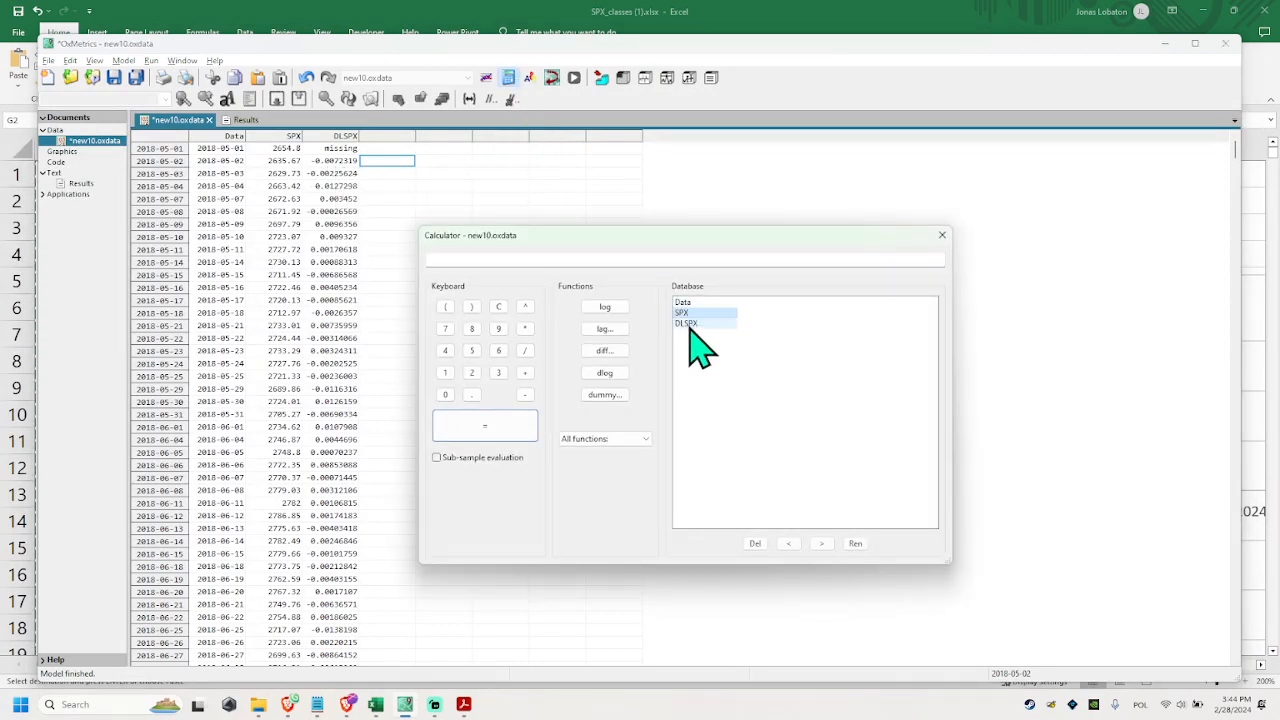
{"action": "left_click", "coordinate": [610, 373]}
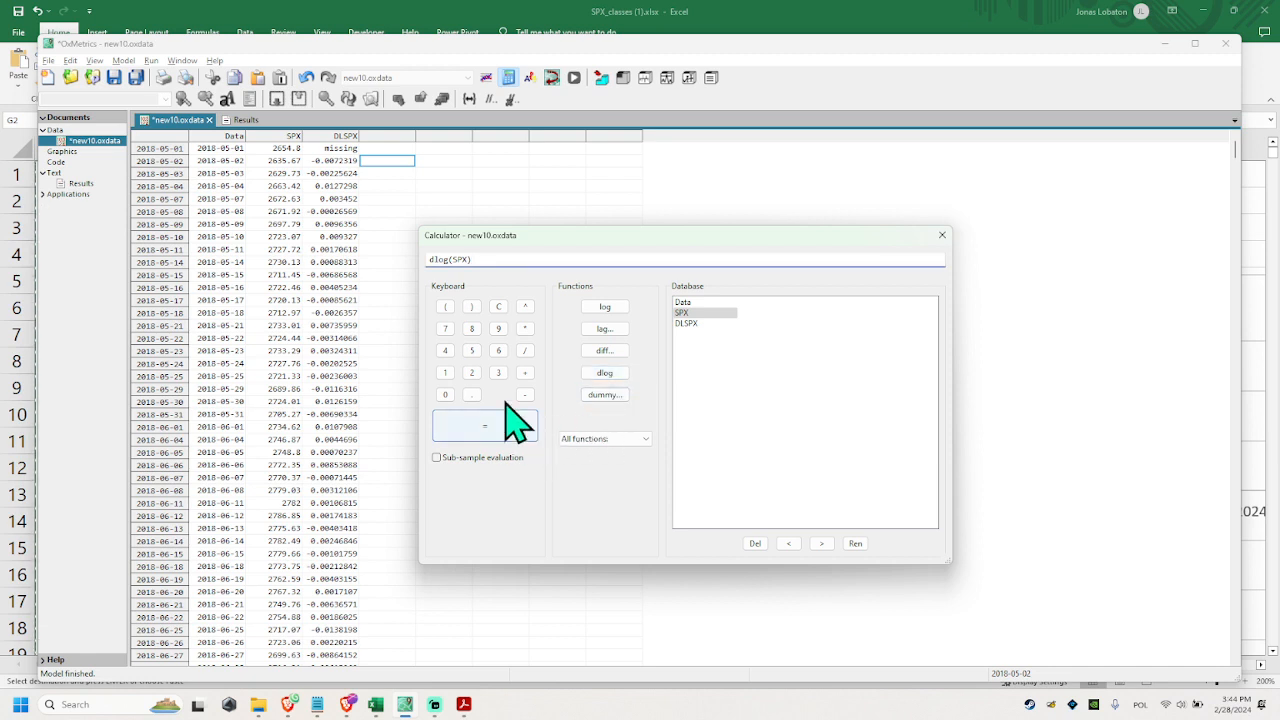
{"action": "left_click", "coordinate": [525, 328]}
{"action": "left_click", "coordinate": [445, 373]}
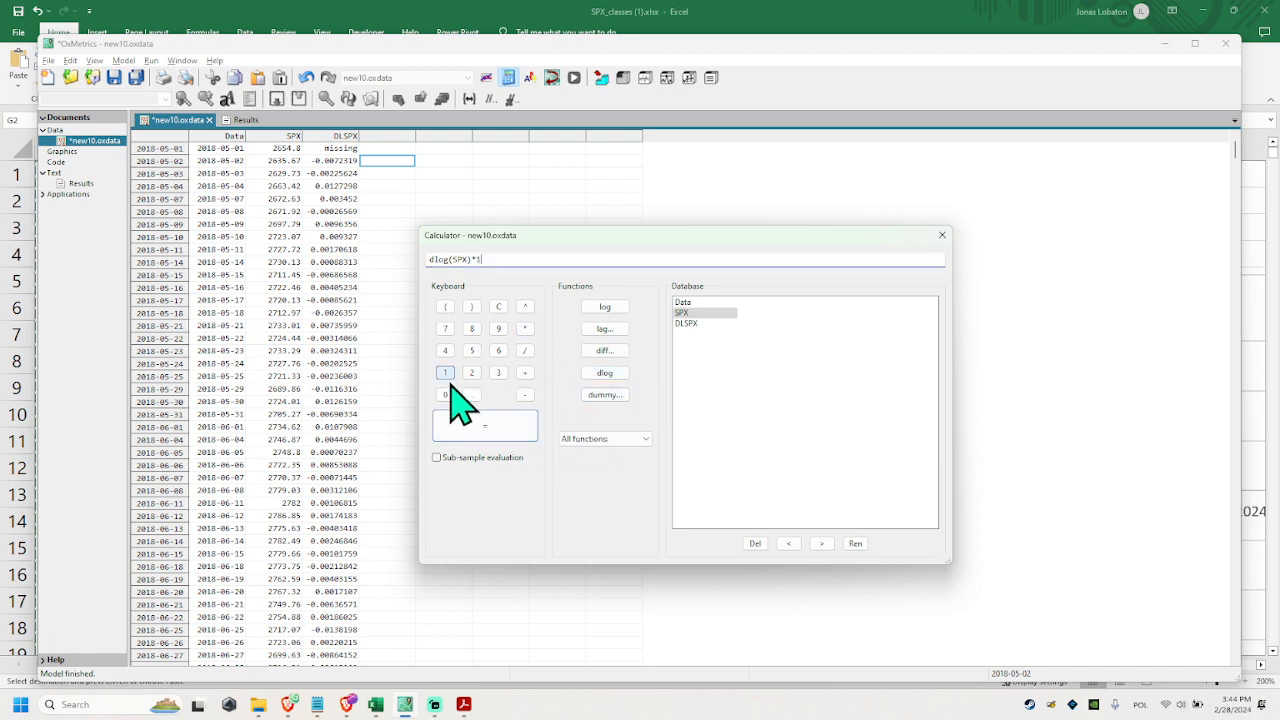
{"action": "left_click", "coordinate": [445, 394]}
{"action": "left_click", "coordinate": [445, 394]}
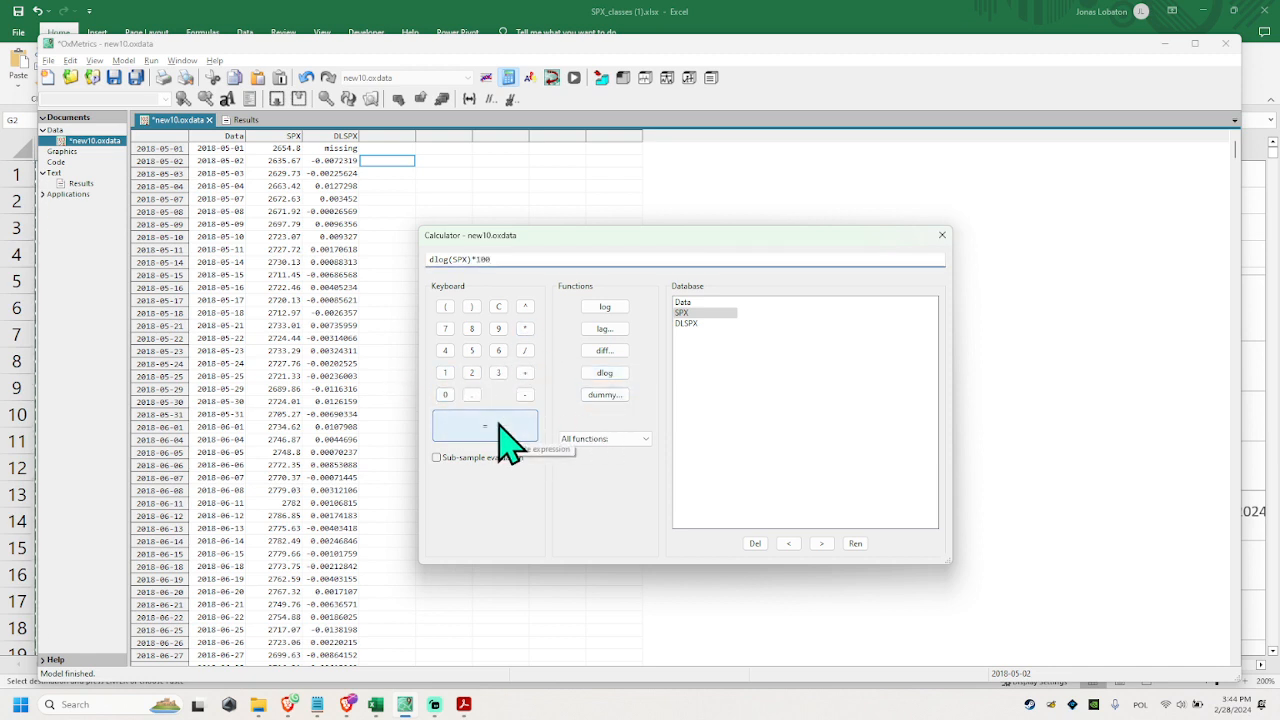
{"action": "left_click", "coordinate": [498, 425]}
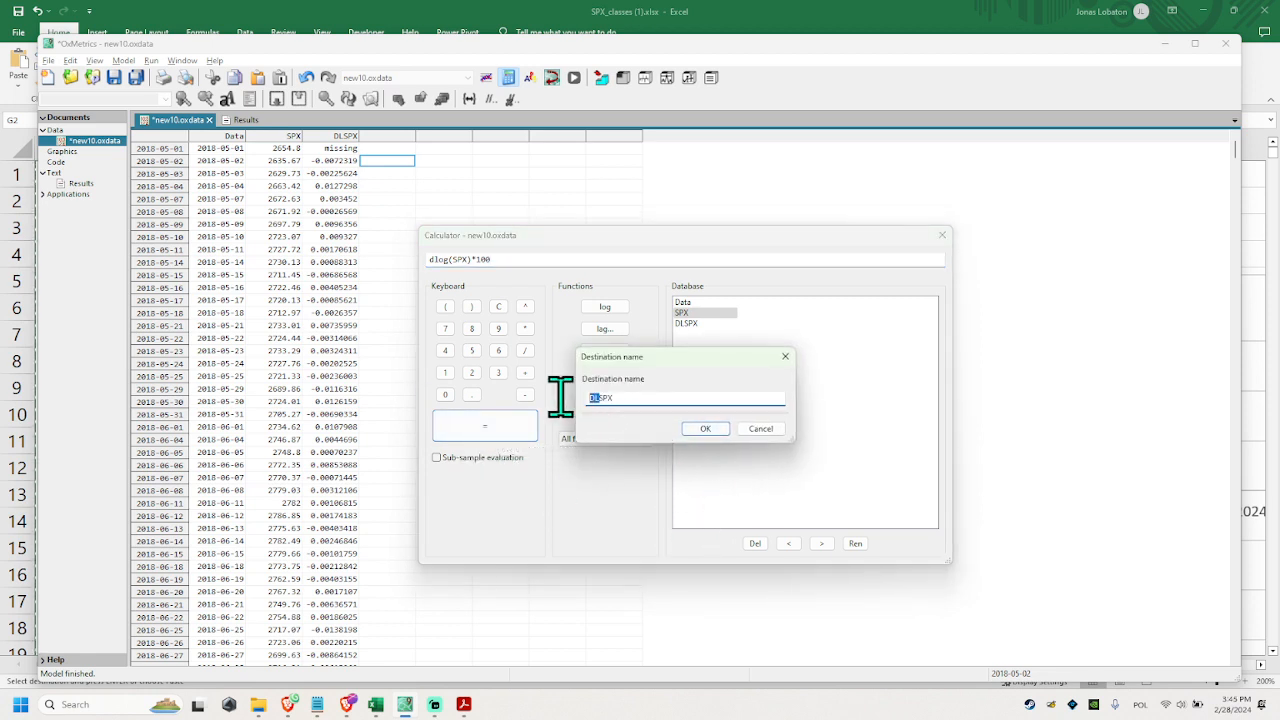
{"action": "type", "text": "ret"}
{"action": "left_click", "coordinate": [705, 428]}
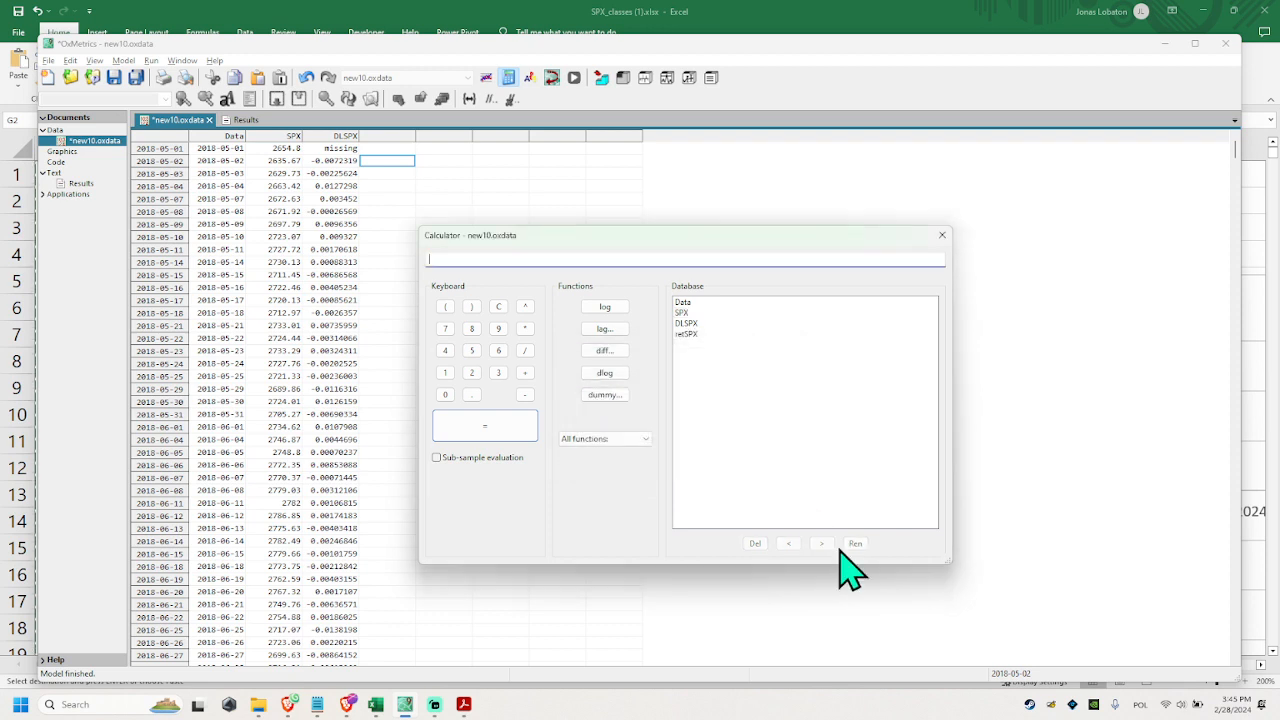
{"action": "left_click", "coordinate": [942, 236]}
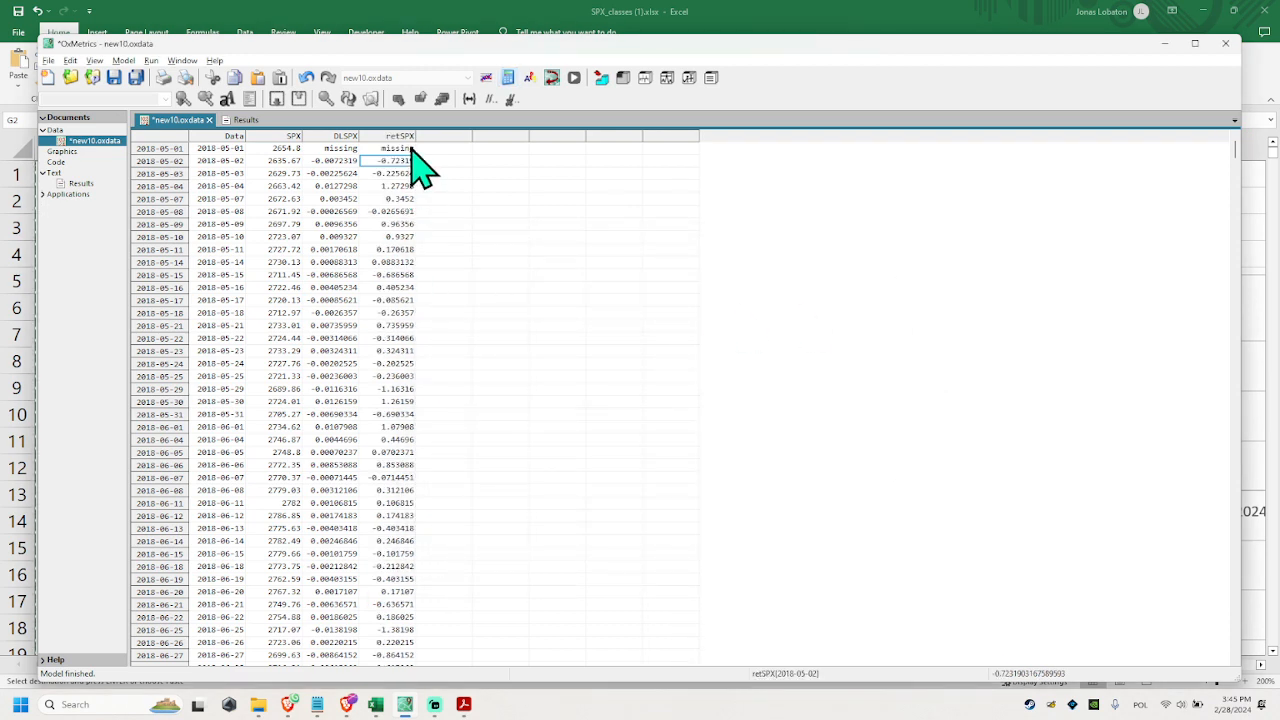
Compare the retSPX column with the DLSPX column in the database.
{"action": "left_click_drag", "start_coordinate": [394, 140], "coordinate": [360, 153]}
{"action": "left_click", "coordinate": [375, 188]}
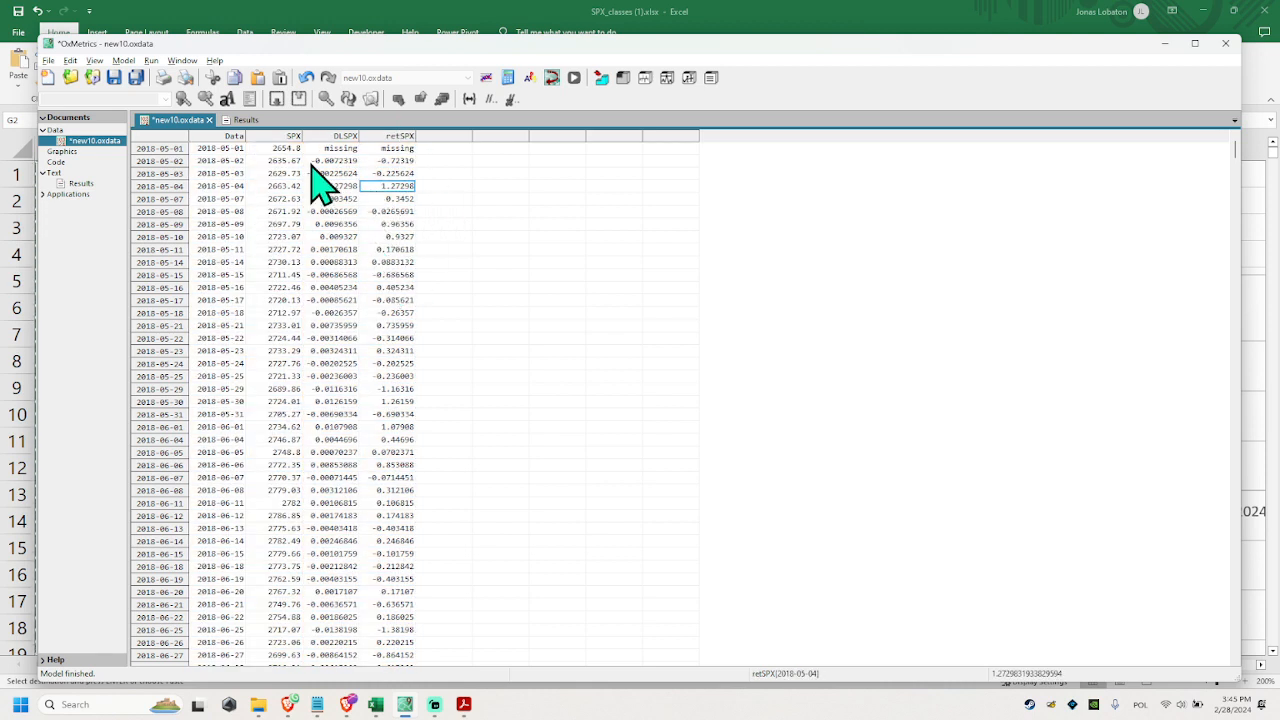
{"action": "left_click_drag", "start_coordinate": [405, 140], "coordinate": [329, 157]}
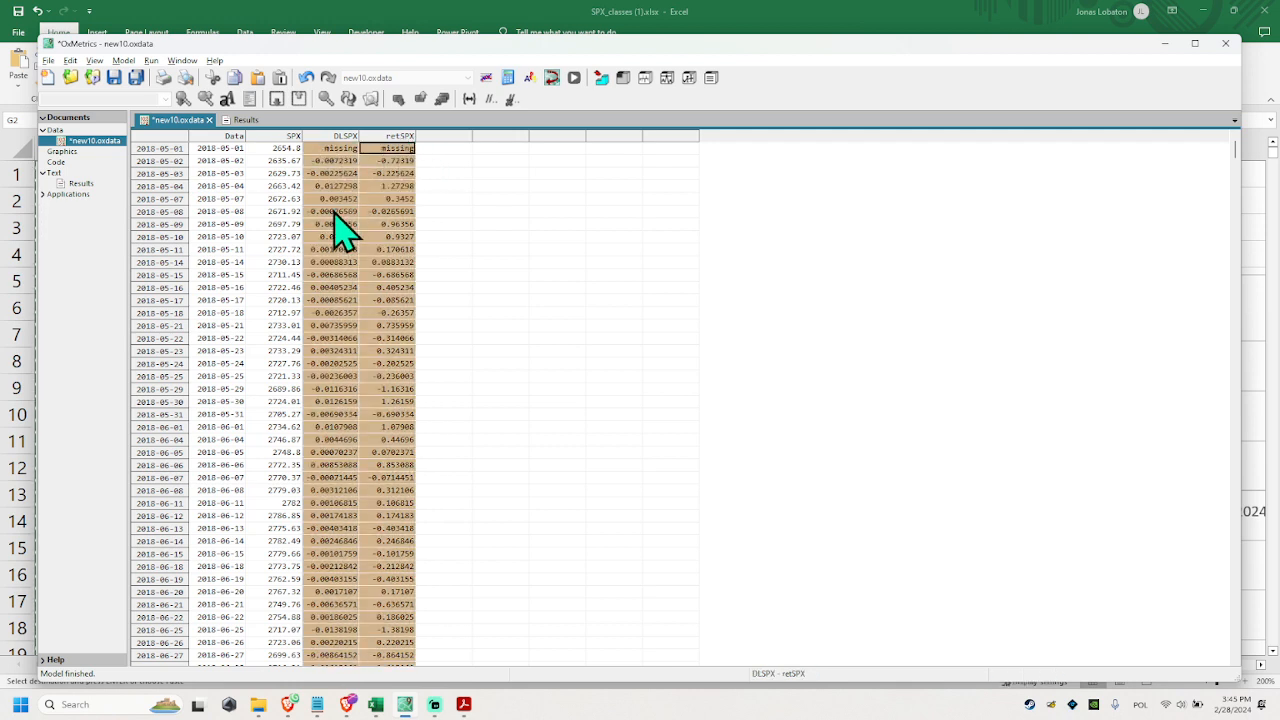
{"action": "left_click", "coordinate": [336, 212]}
{"action": "left_click_drag", "start_coordinate": [408, 140], "coordinate": [343, 150]}
{"action": "left_click", "coordinate": [386, 173]}
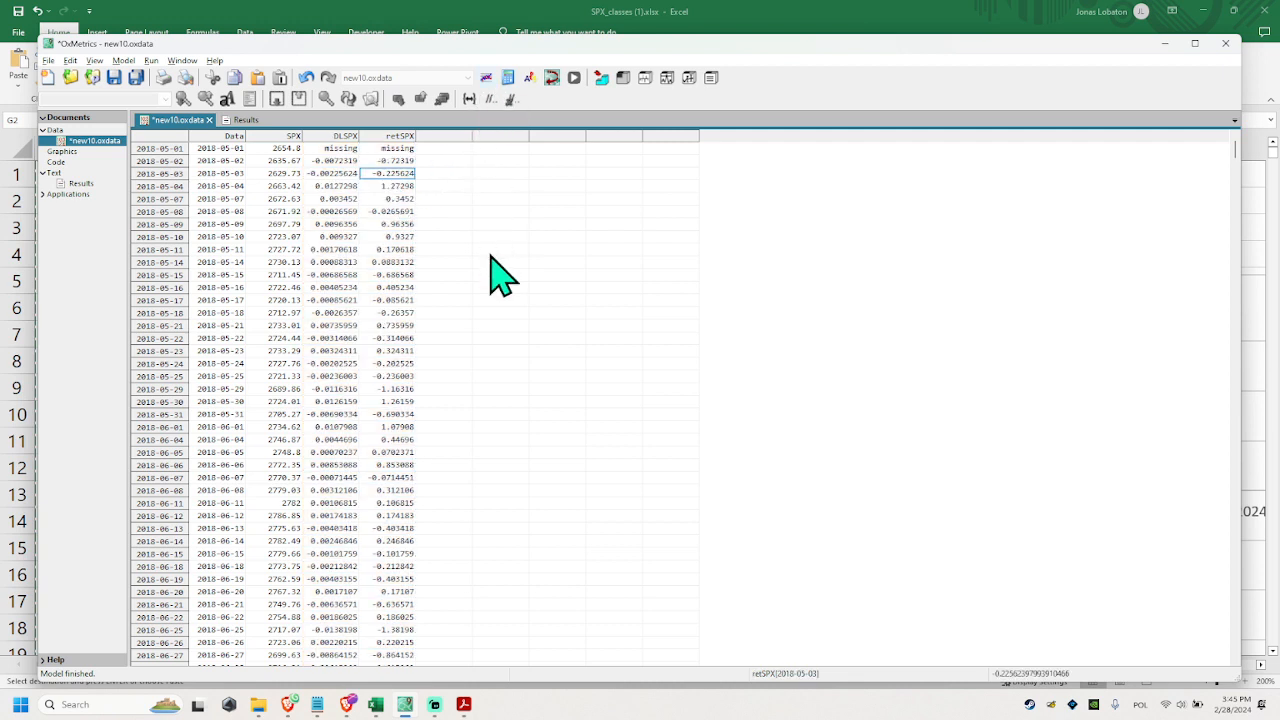
Plot SPX and retSPX as actual series in separate graphs.
{"action": "left_click", "coordinate": [484, 80]}
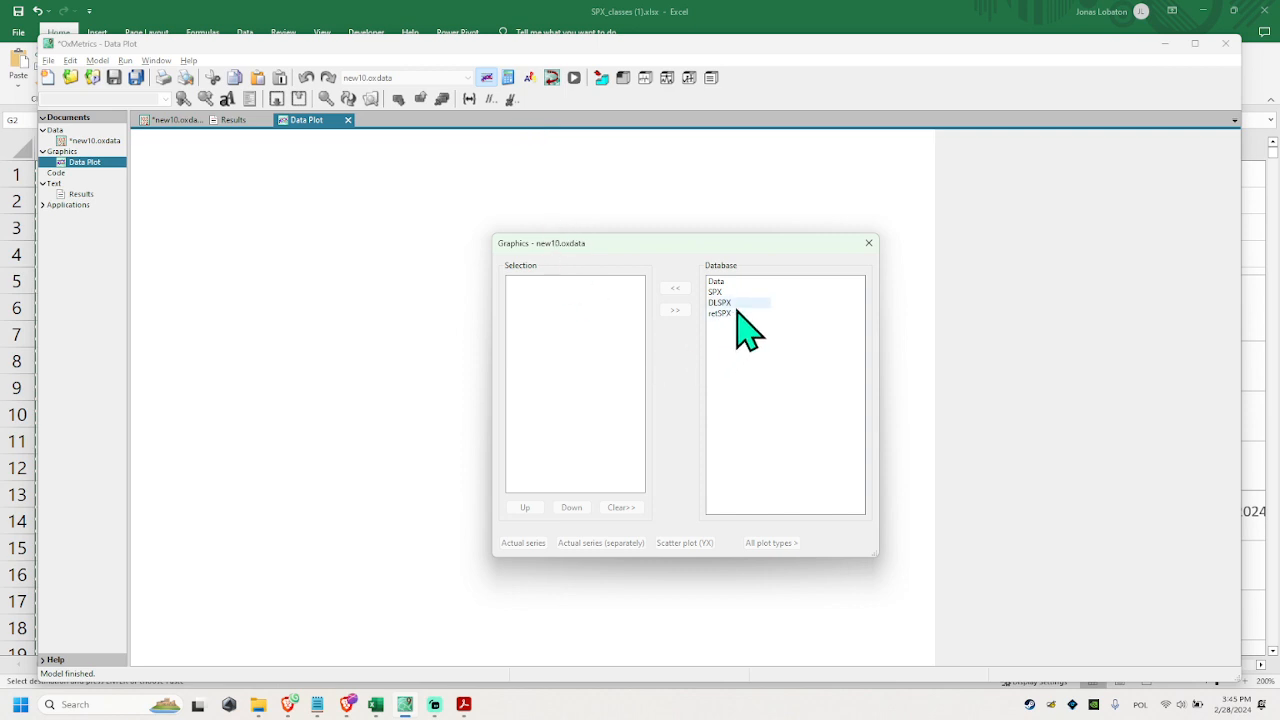
{"action": "double_click", "coordinate": [737, 292]}
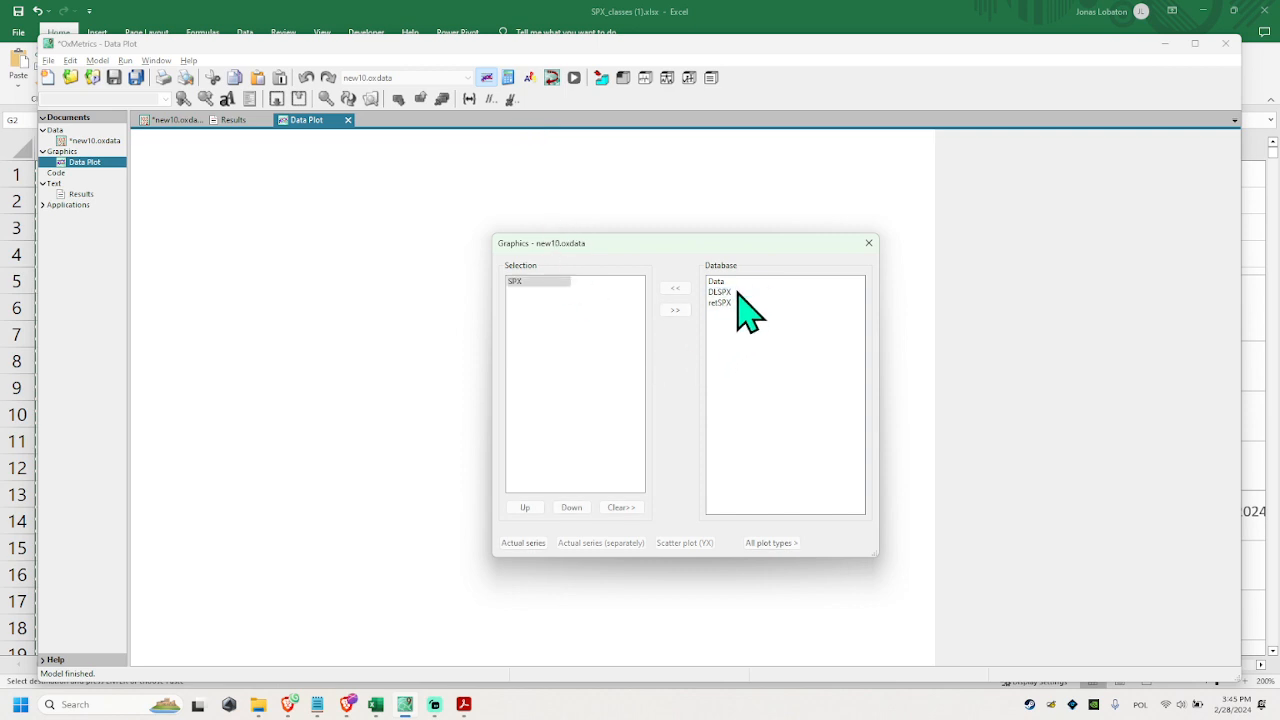
{"action": "double_click", "coordinate": [731, 303]}
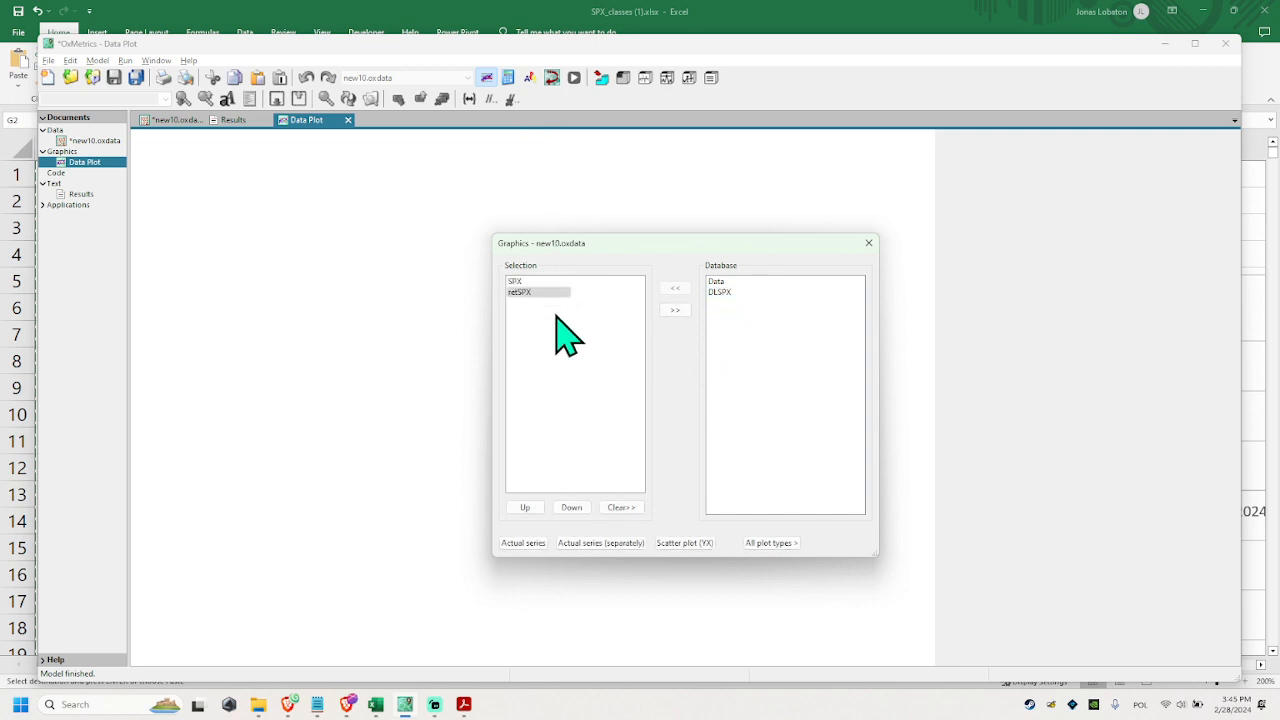
{"action": "left_click_drag", "start_coordinate": [558, 292], "coordinate": [574, 366]}
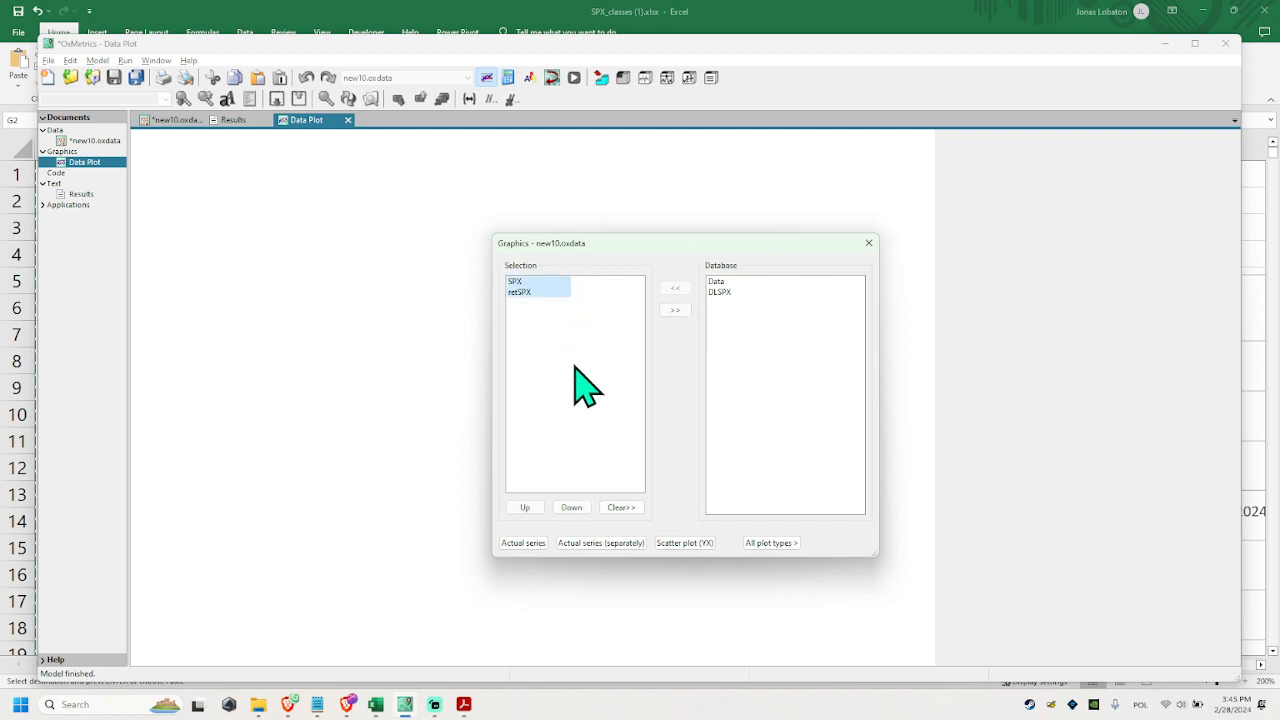
{"action": "left_click", "coordinate": [600, 543]}
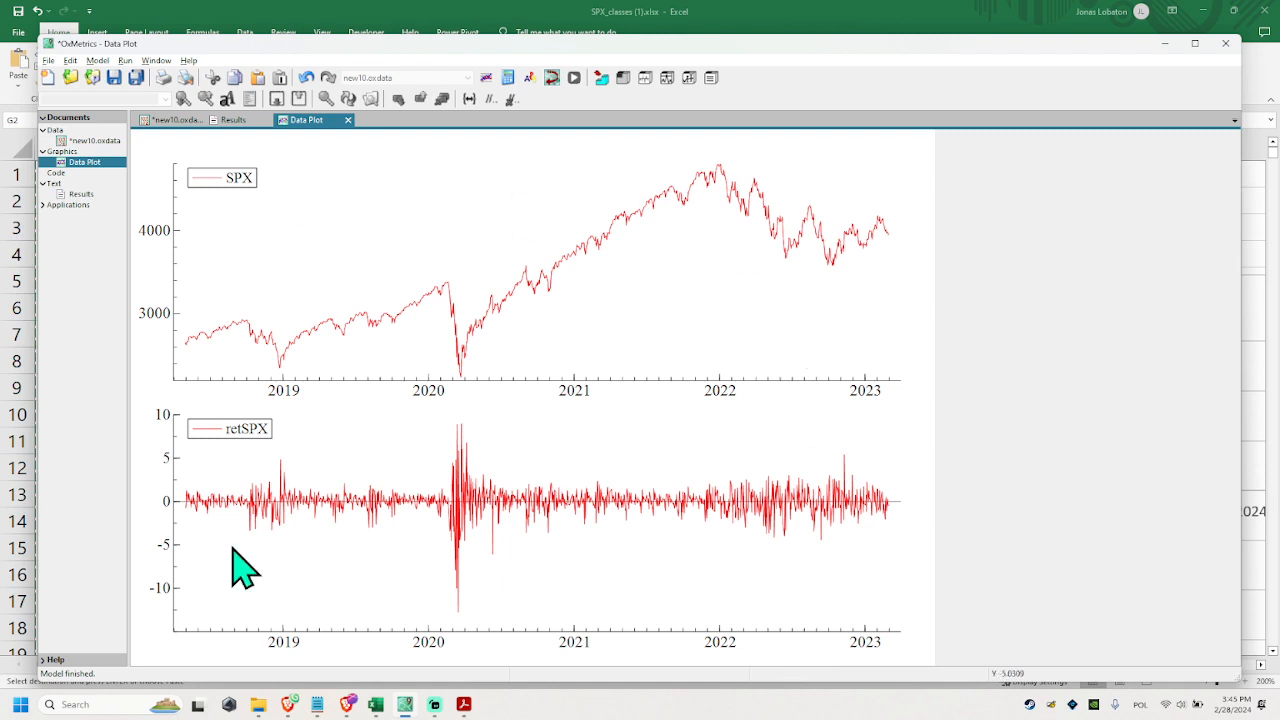
Remove SPX from the graphics selection, keeping only retSPX for the next plot.
{"action": "left_click", "coordinate": [486, 78]}
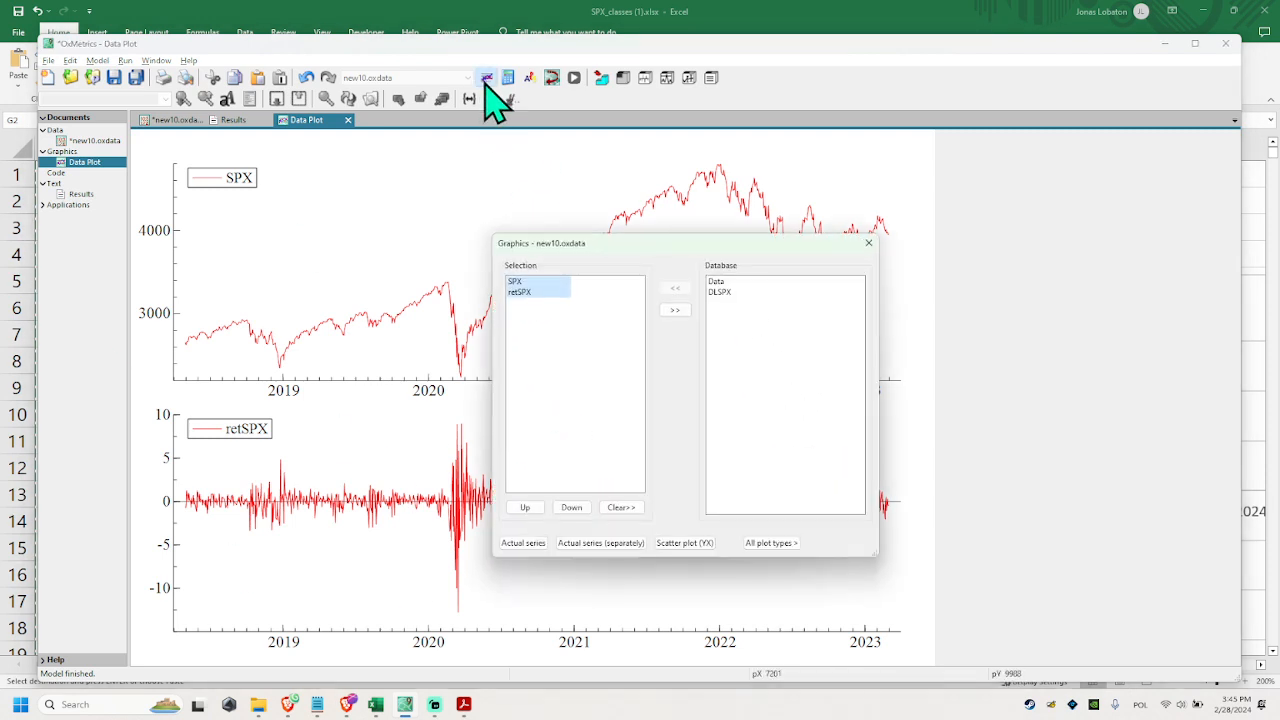
{"action": "double_click", "coordinate": [549, 283]}
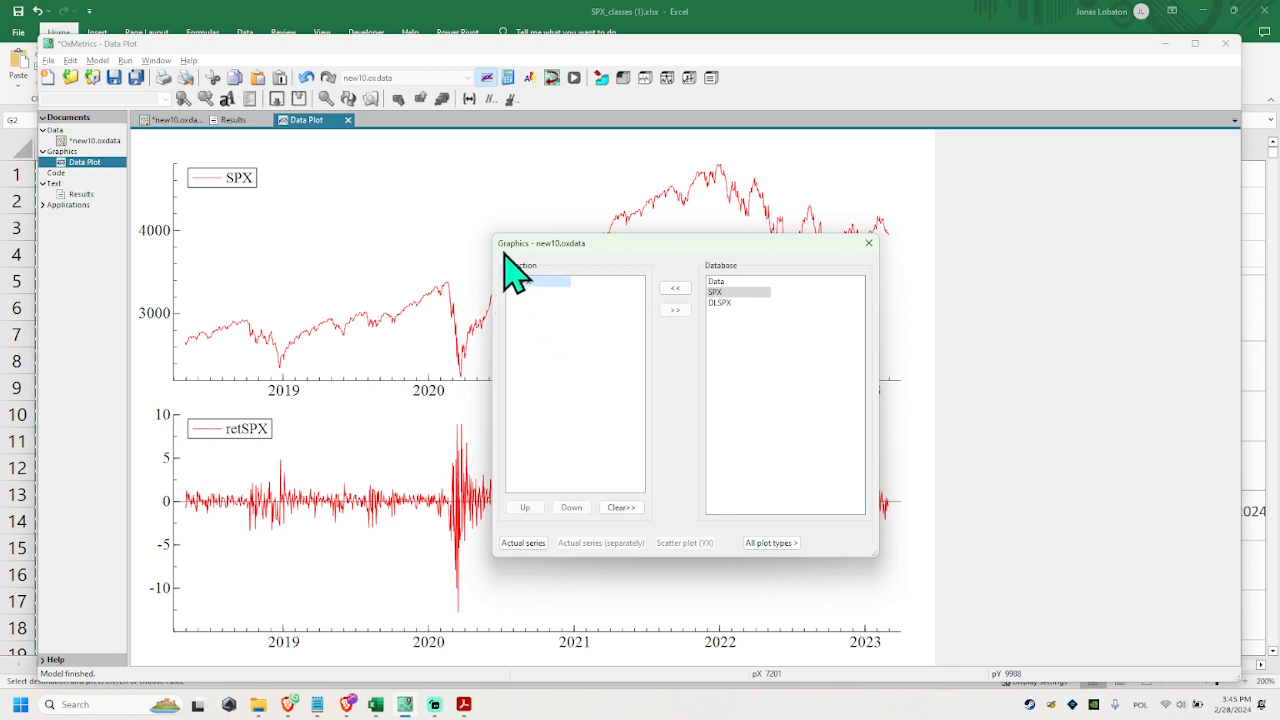
{"action": "left_click", "coordinate": [580, 378]}
{"action": "left_click", "coordinate": [512, 281]}
{"action": "left_click", "coordinate": [592, 347]}
{"action": "left_click", "coordinate": [508, 281]}
{"action": "left_click", "coordinate": [578, 350]}
Plot only the partial autocorrelation function of retSPX, without the ACF, using lag length 7.
{"action": "left_click", "coordinate": [774, 543]}
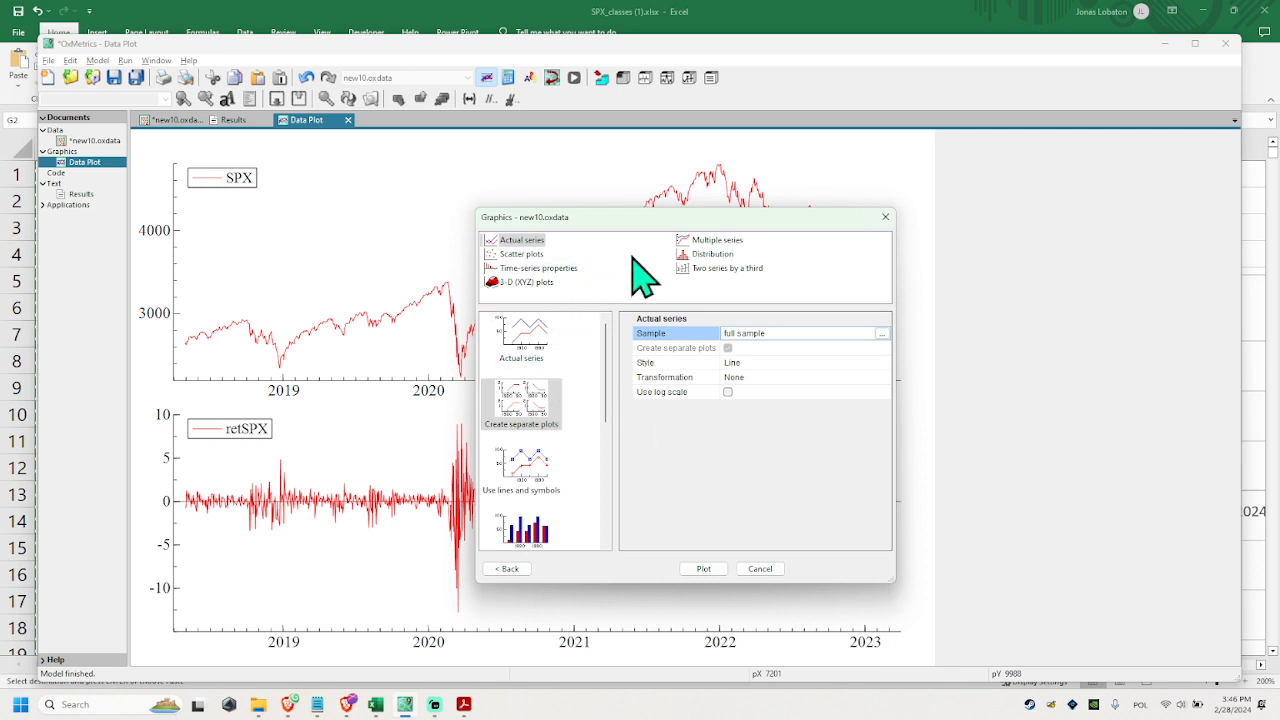
{"action": "left_click", "coordinate": [571, 268]}
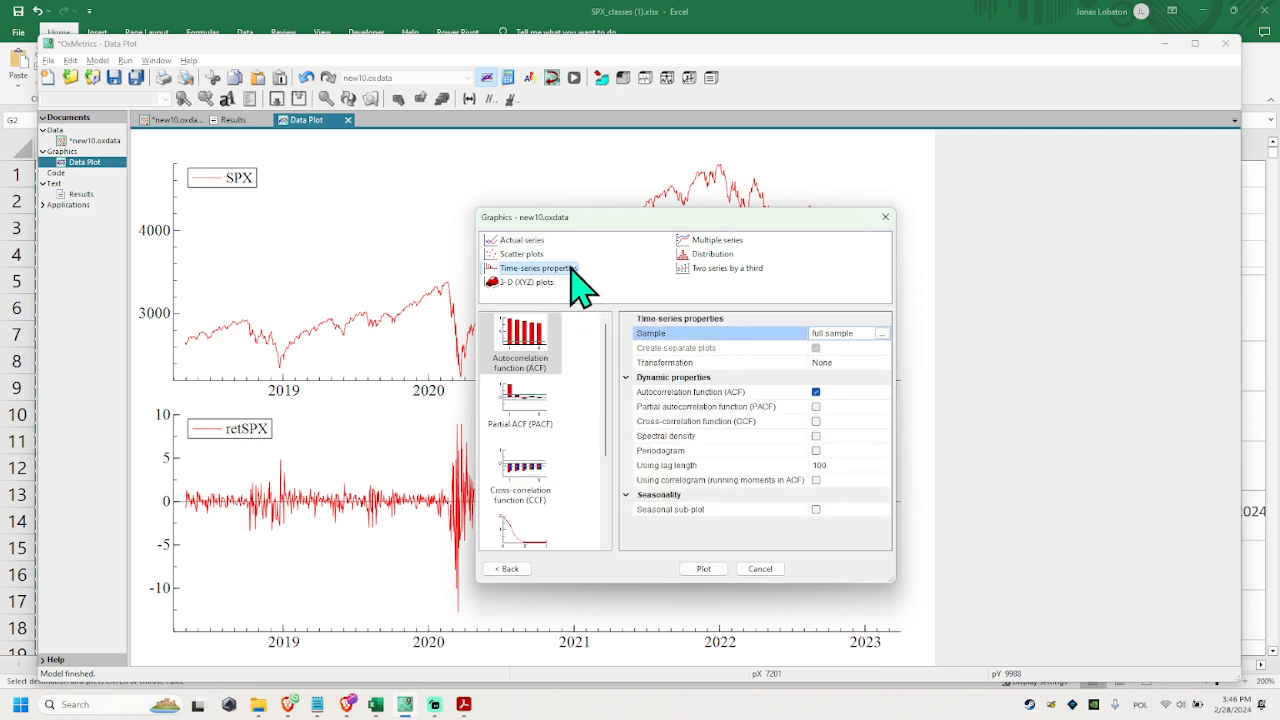
{"action": "left_click", "coordinate": [524, 418]}
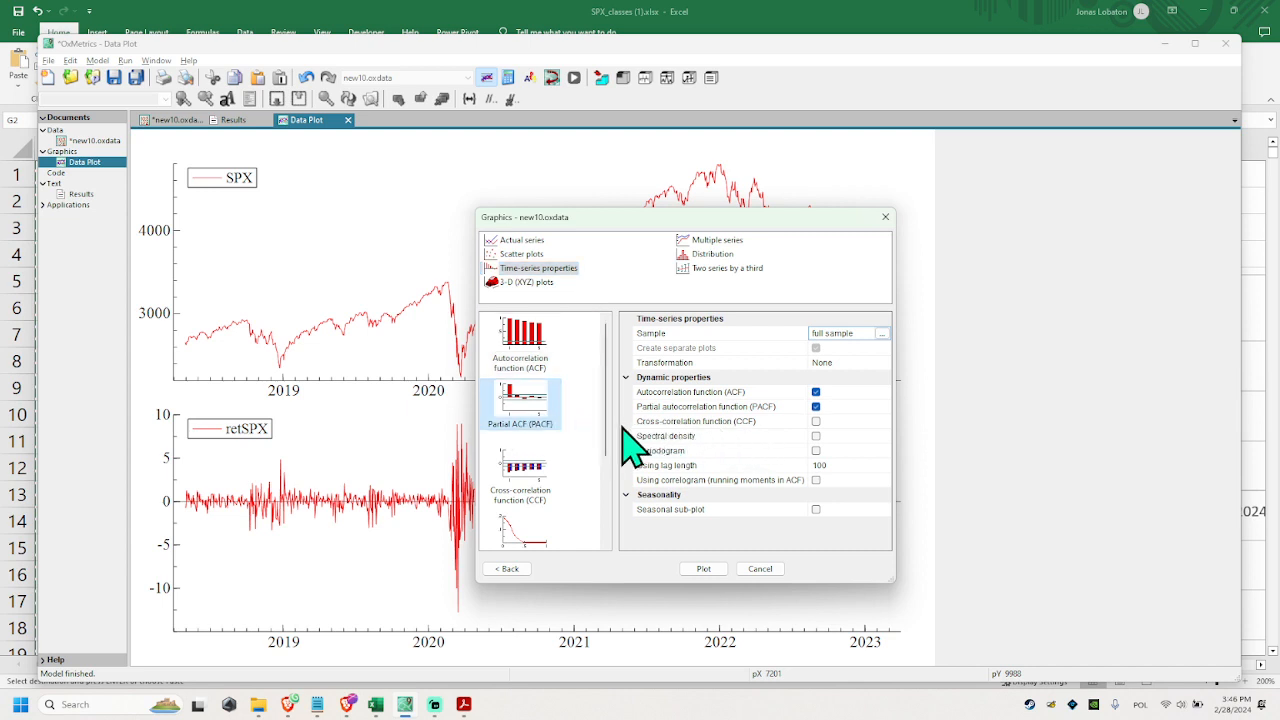
{"action": "left_click", "coordinate": [816, 393]}
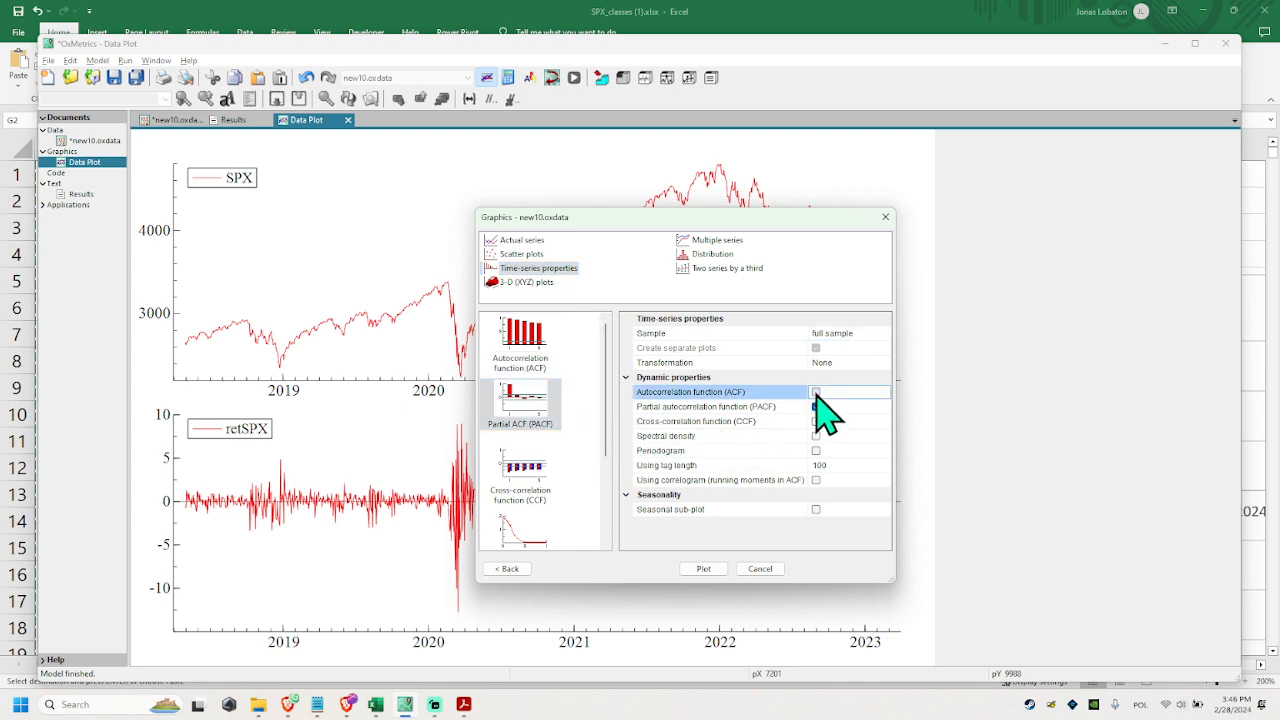
{"action": "left_click", "coordinate": [841, 466]}
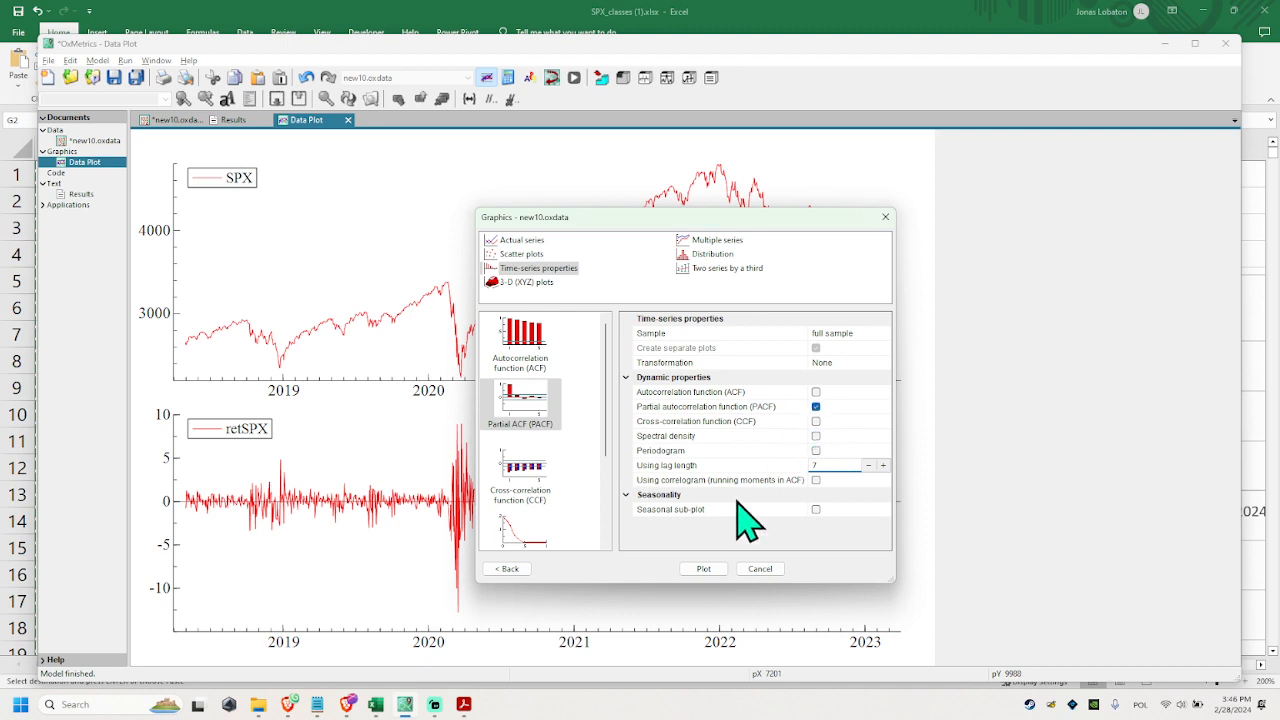
{"action": "left_click", "coordinate": [718, 573]}
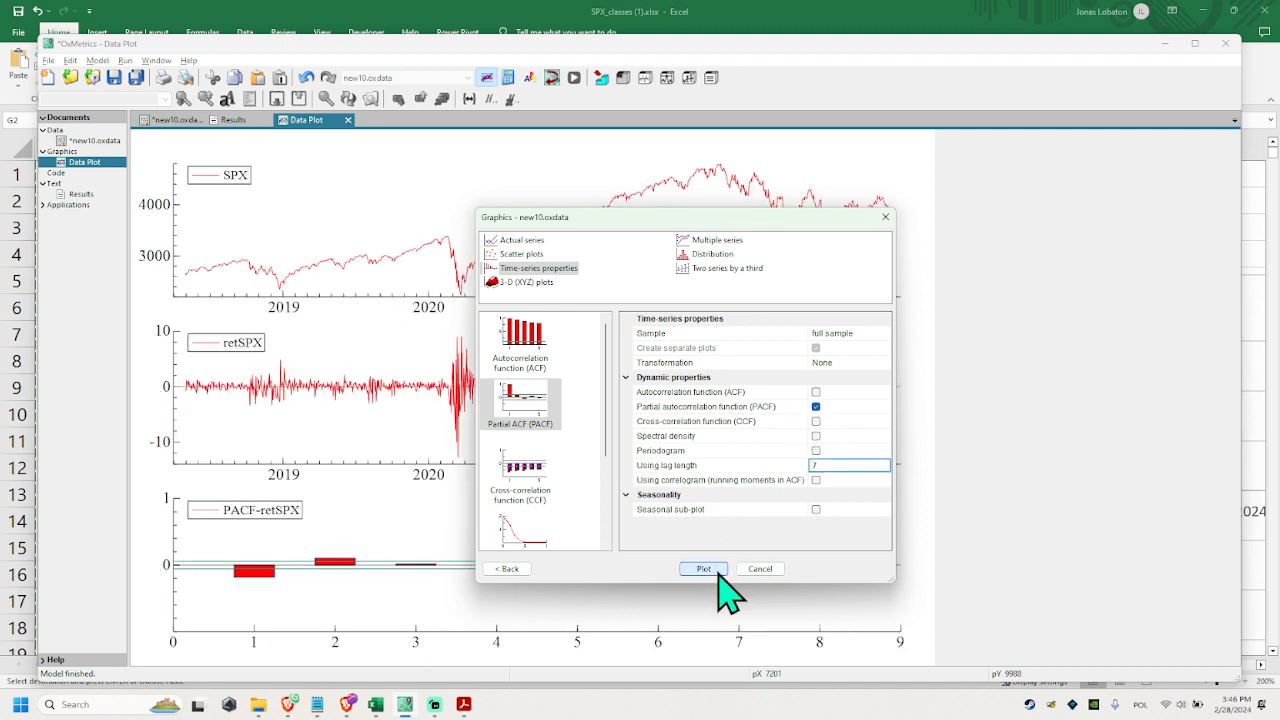
{"action": "left_click", "coordinate": [777, 574]}
Set the vertical world coordinates of the PACF-retSPX graph to -0.25 at the bottom and 0.25 at the top.
{"action": "left_click", "coordinate": [475, 600]}
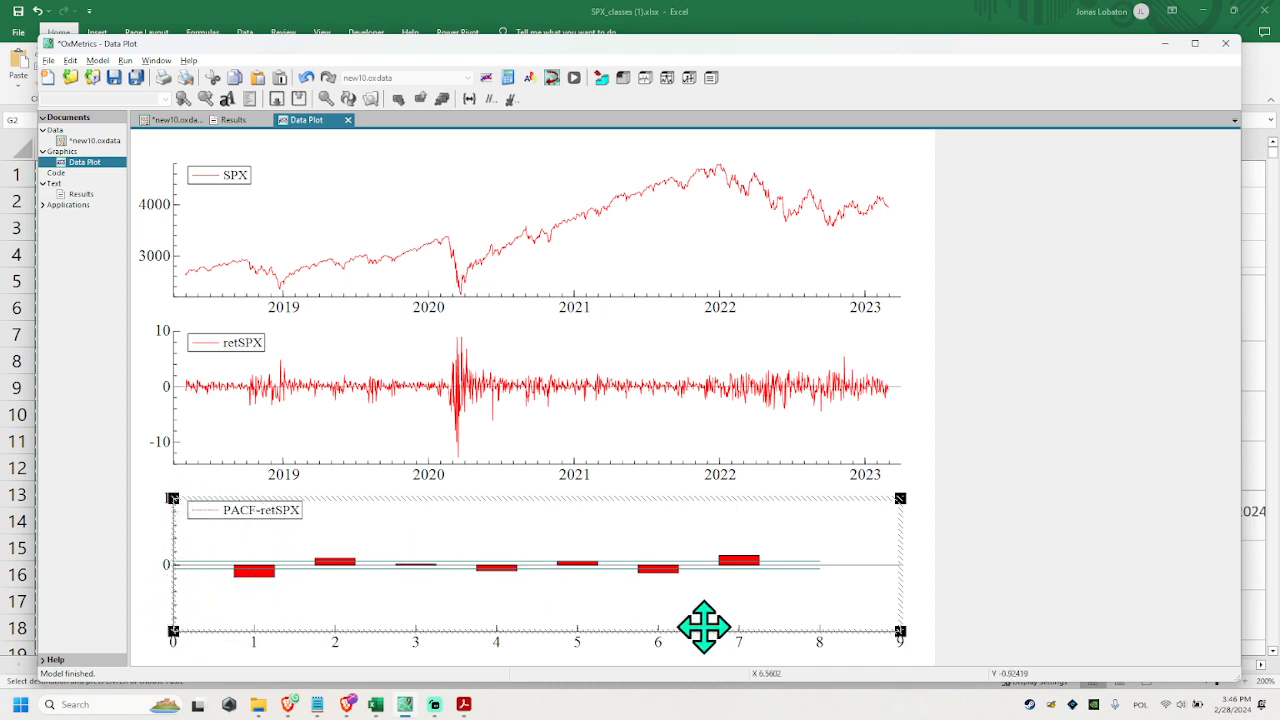
{"action": "double_click", "coordinate": [764, 538]}
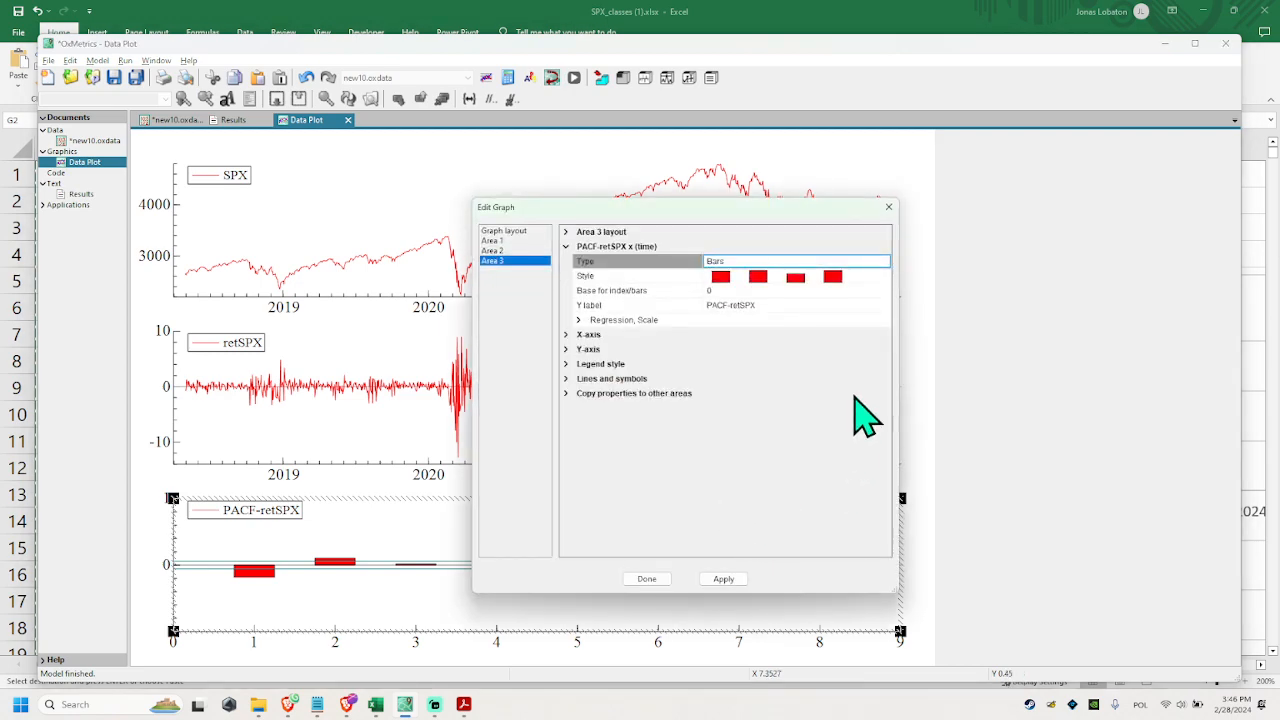
{"action": "left_click", "coordinate": [888, 207]}
{"action": "double_click", "coordinate": [856, 541]}
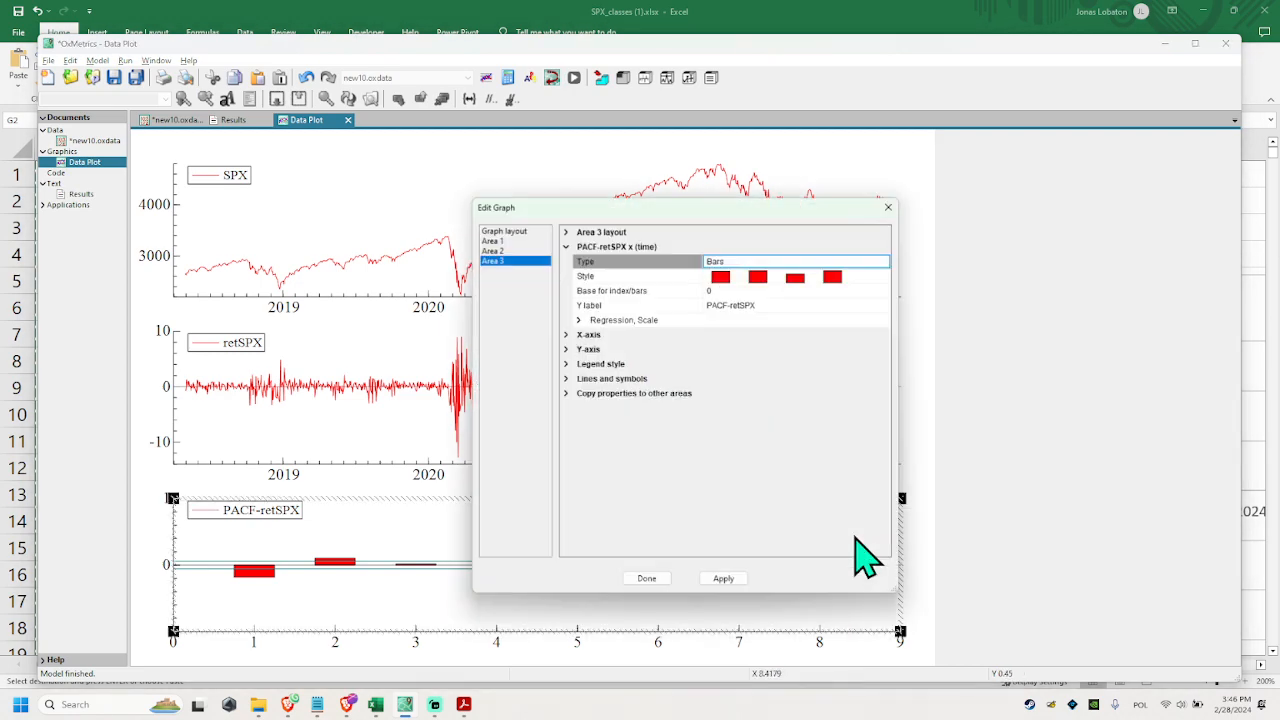
{"action": "left_click", "coordinate": [566, 232]}
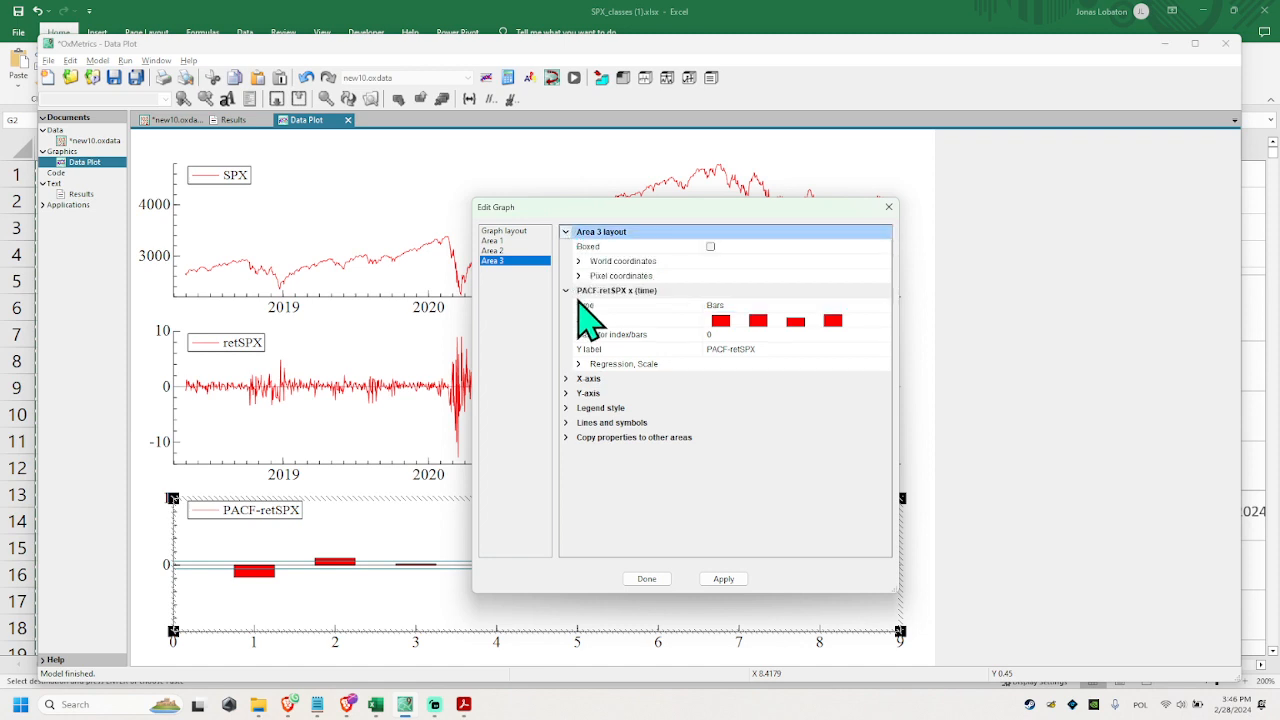
{"action": "left_click", "coordinate": [578, 261]}
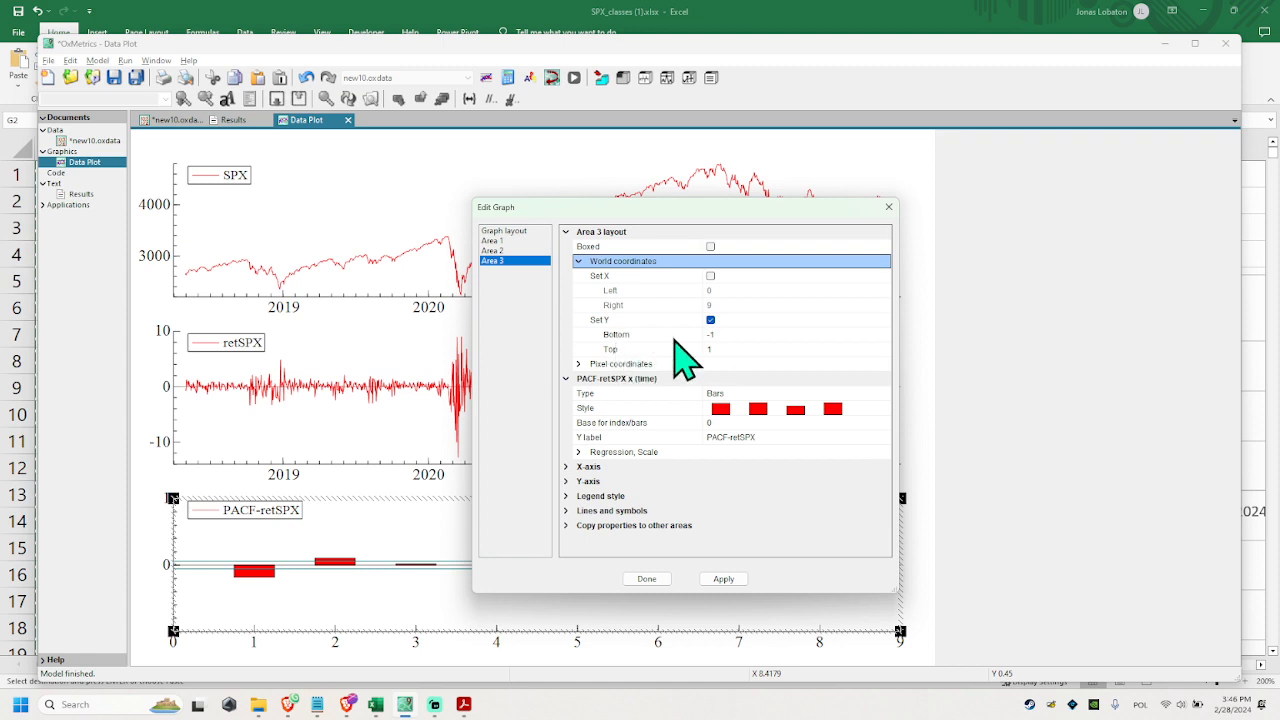
{"action": "left_click", "coordinate": [740, 336]}
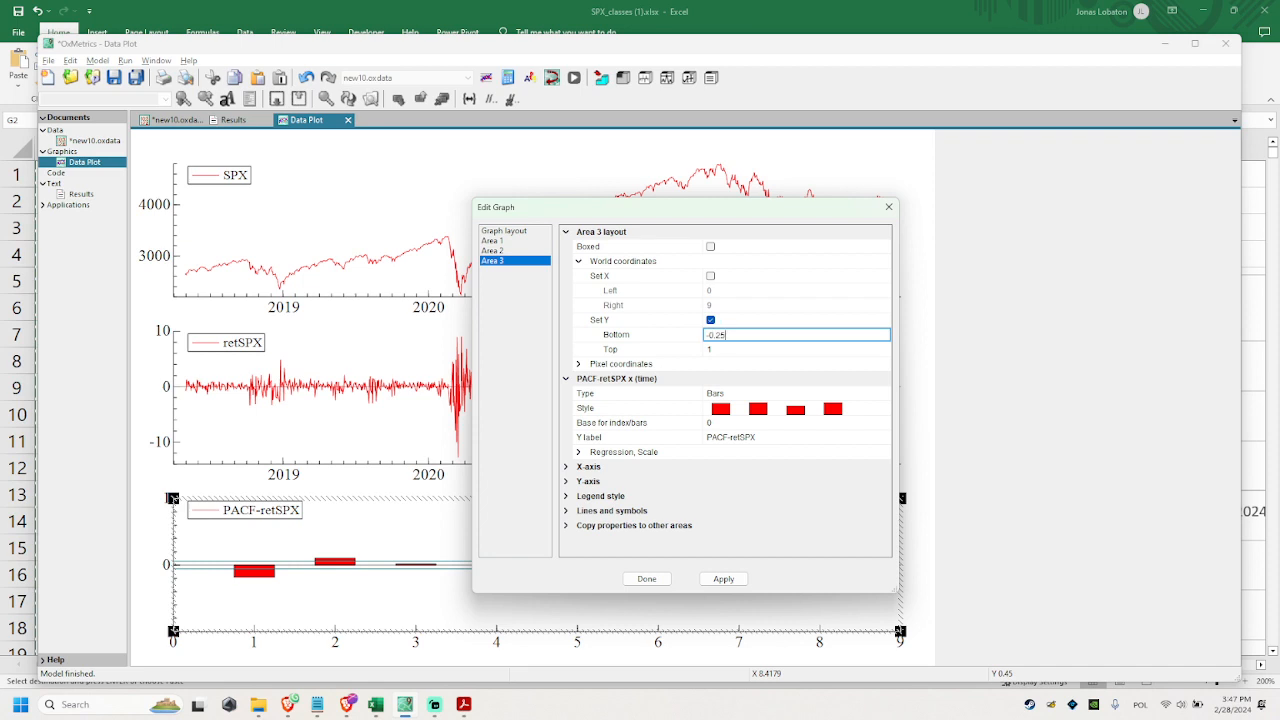
{"action": "type", "text": "-0.25"}
{"action": "left_click", "coordinate": [745, 350]}
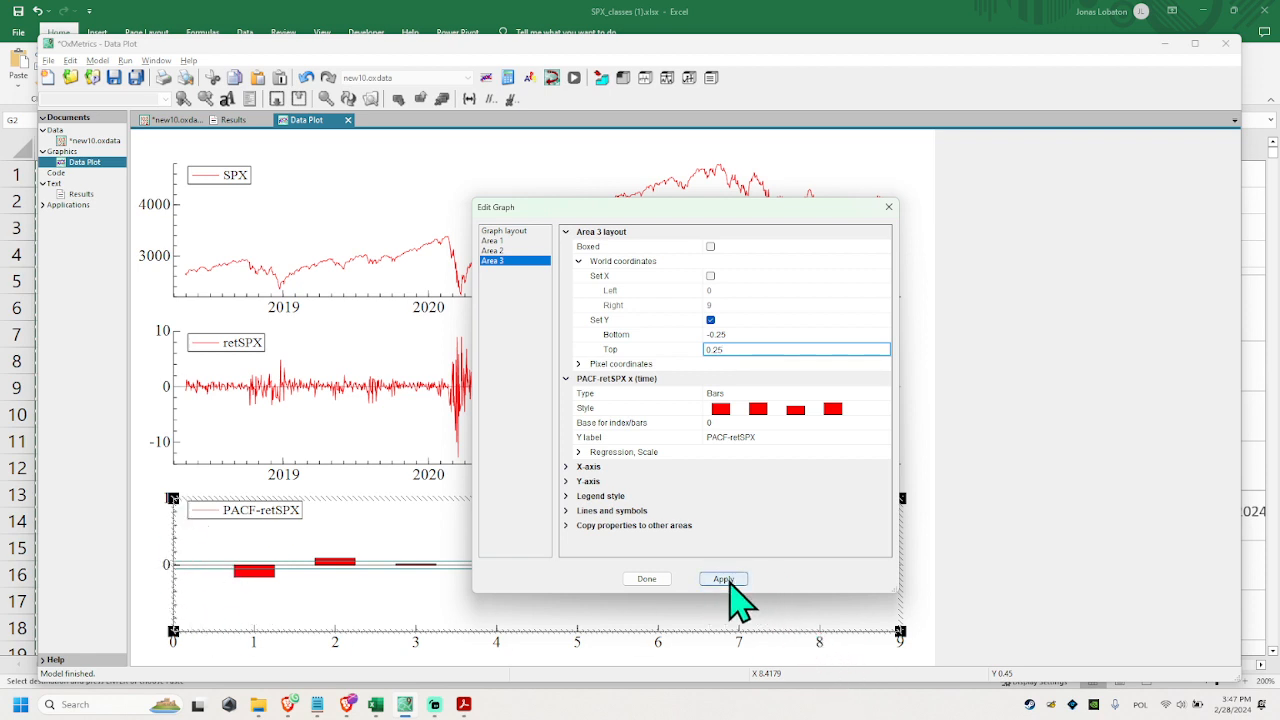
{"action": "left_click", "coordinate": [647, 580]}
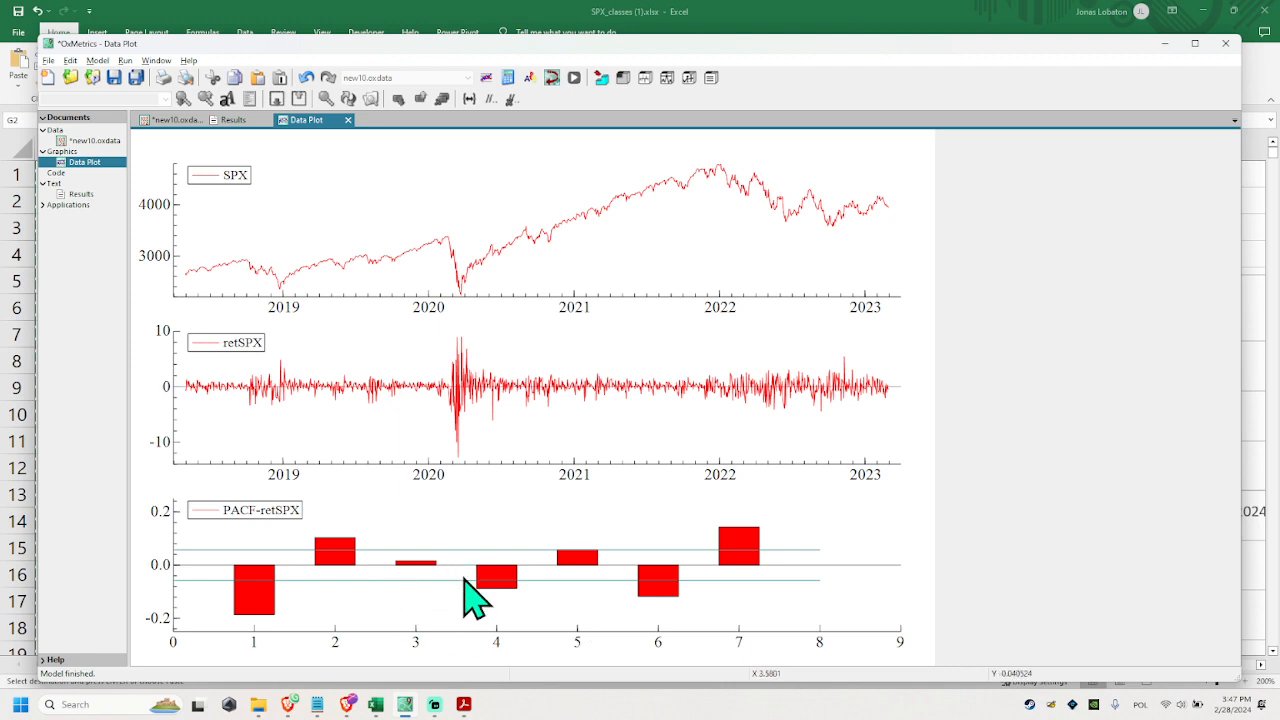
Set up a distribution plot of retSPX over the full sample with histogram, density and normal reference.
{"action": "left_click", "coordinate": [488, 80]}
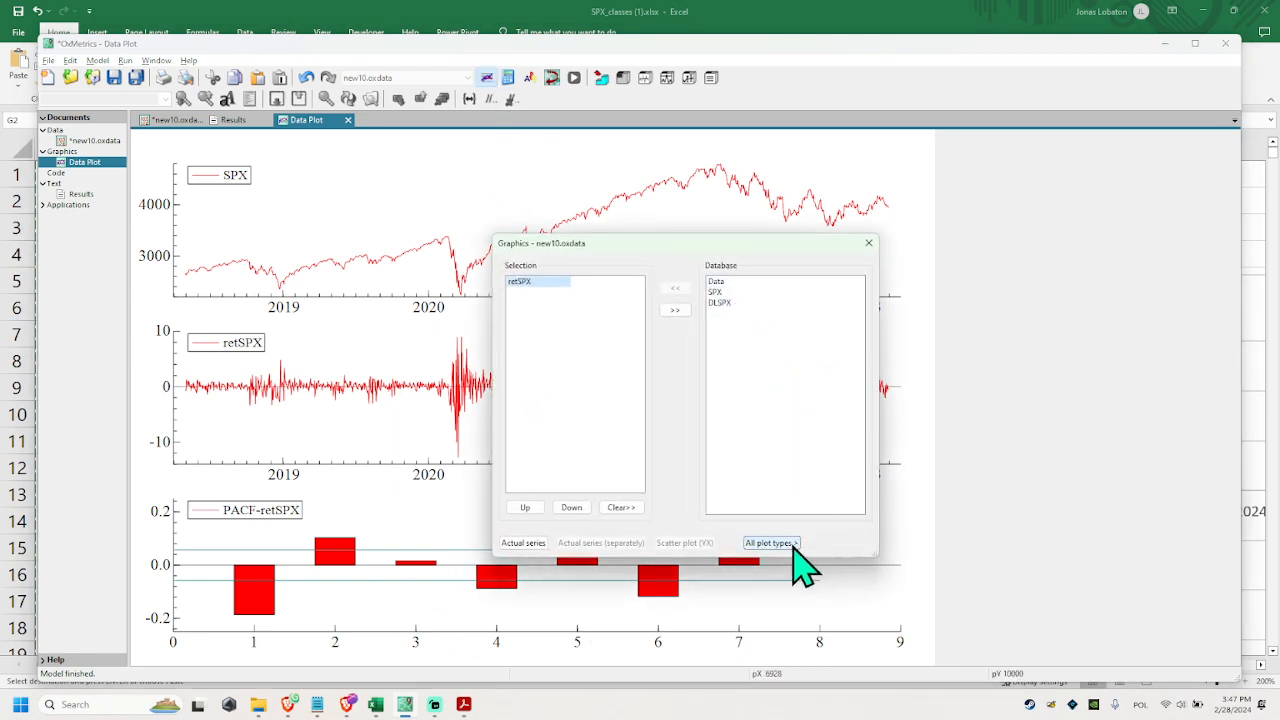
{"action": "left_click", "coordinate": [535, 320]}
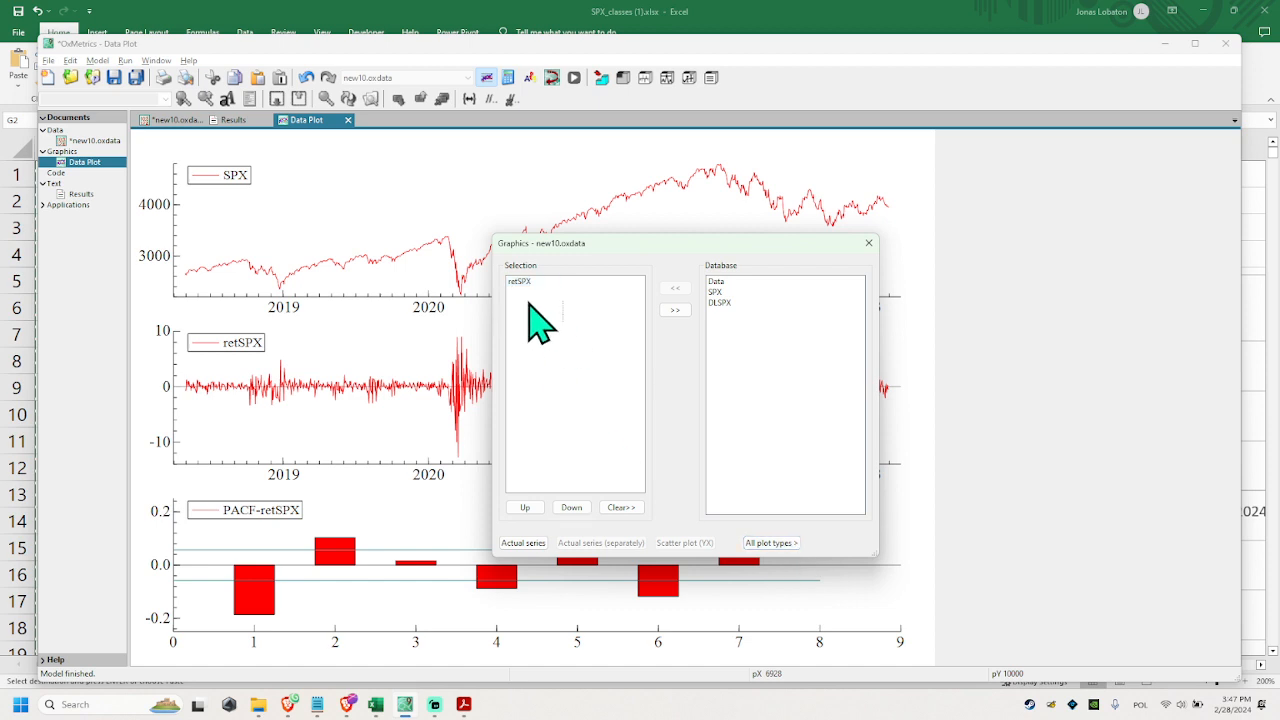
{"action": "left_click", "coordinate": [768, 543]}
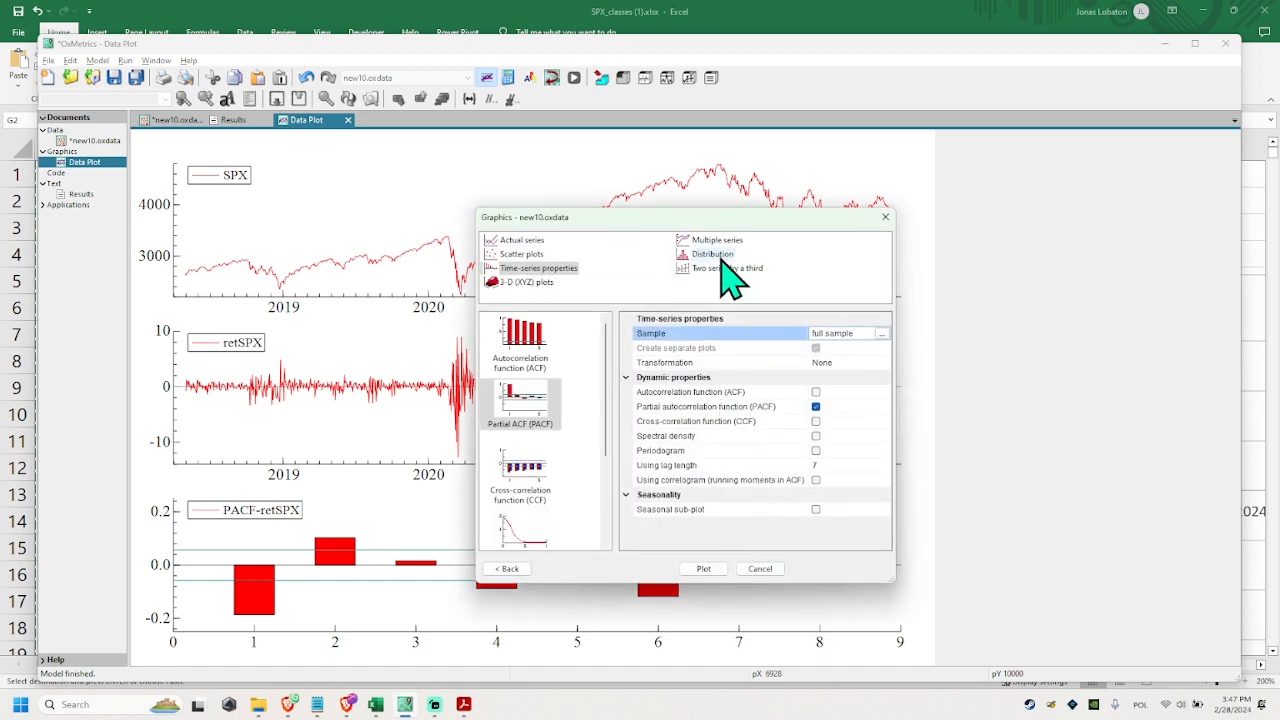
{"action": "left_click", "coordinate": [712, 256]}
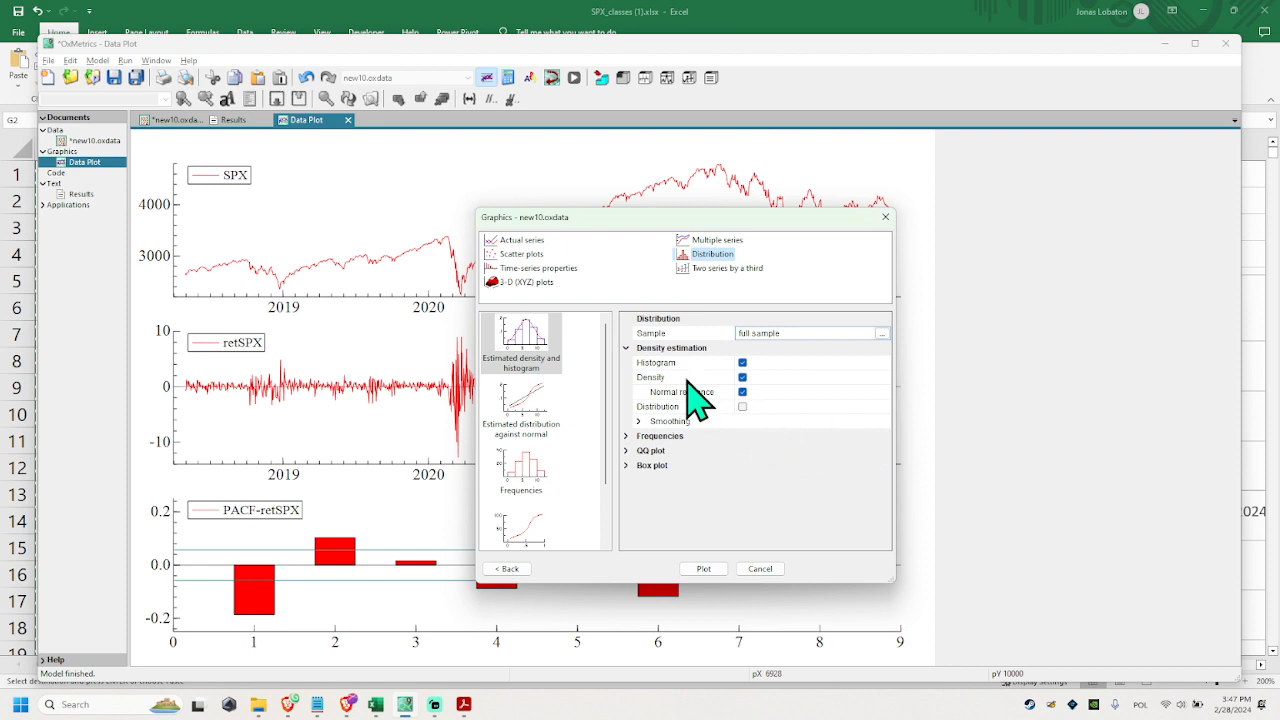
{"action": "left_click", "coordinate": [743, 363]}
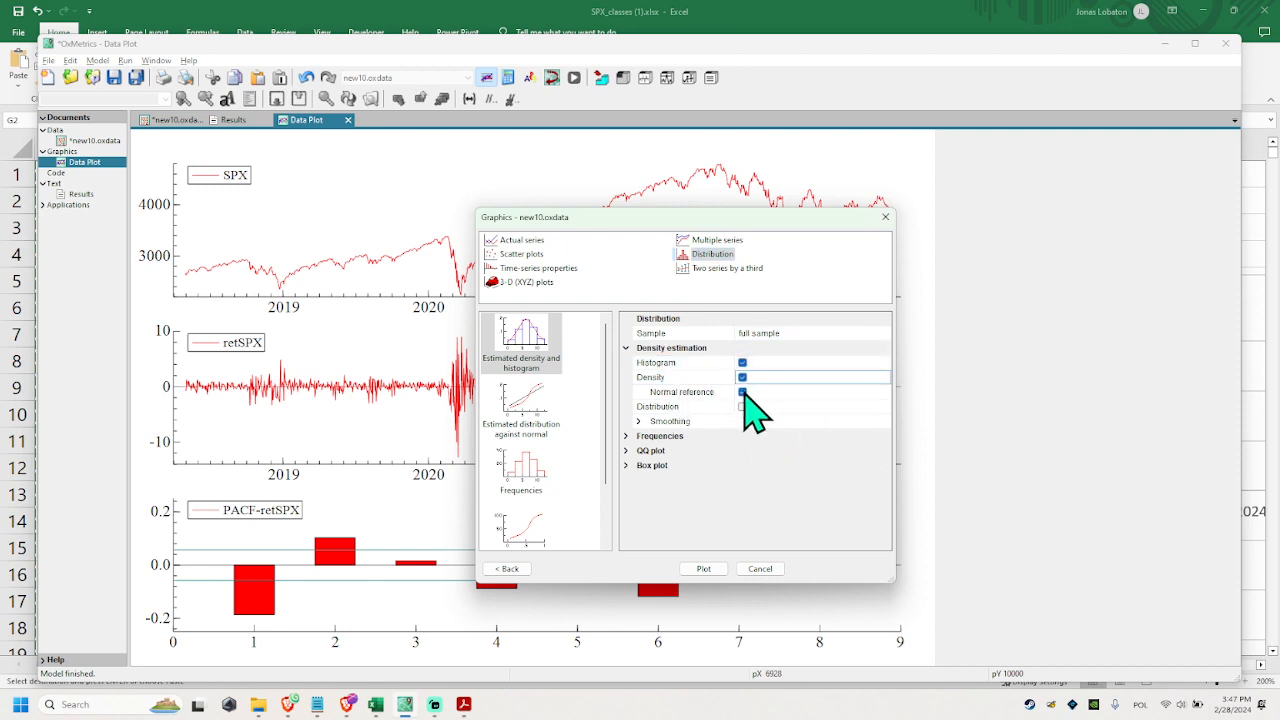
{"action": "left_click", "coordinate": [738, 392]}
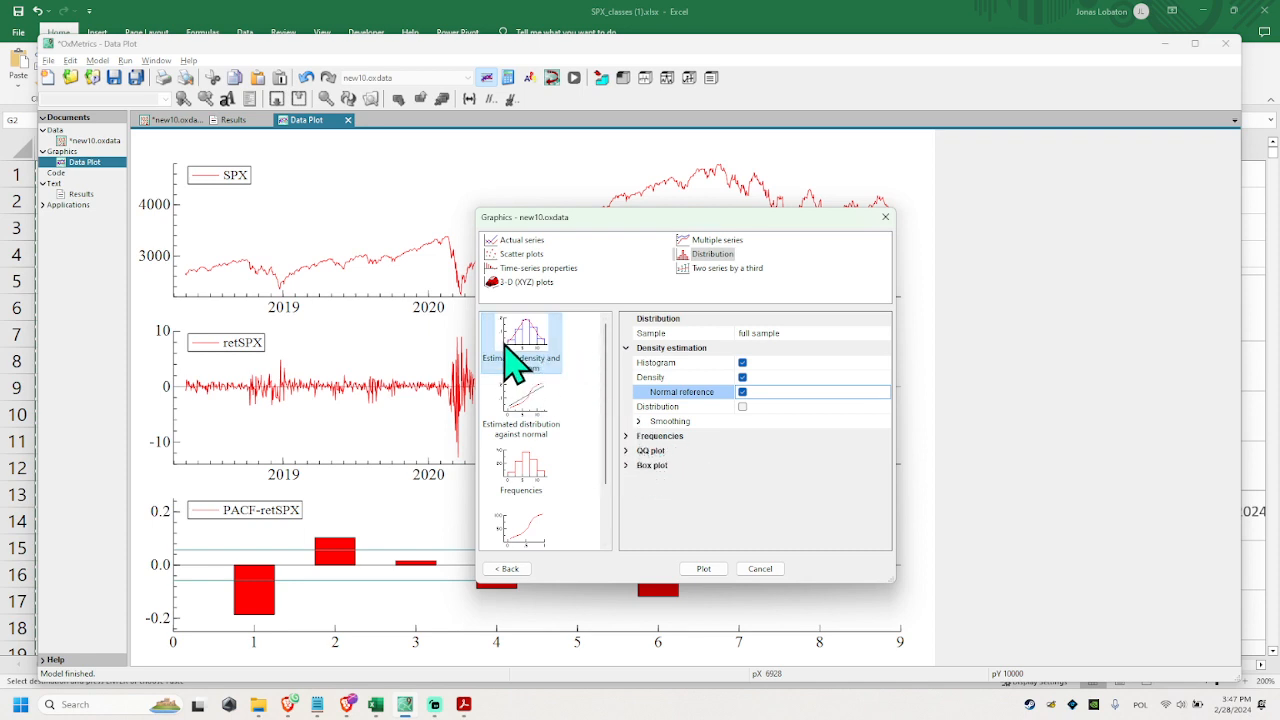
{"action": "left_click", "coordinate": [742, 377]}
Include a QQ plot against the Normal distribution and plot the retSPX density and QQ graphs.
{"action": "left_click", "coordinate": [629, 450]}
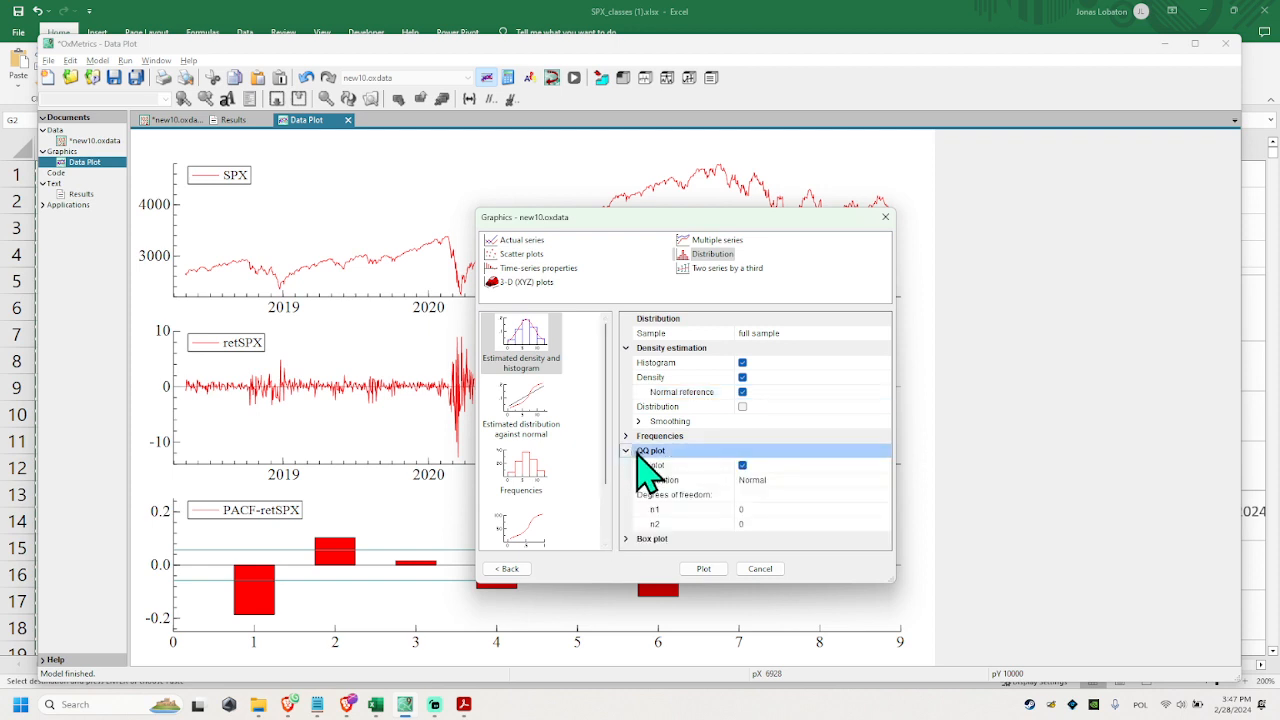
{"action": "left_click", "coordinate": [743, 466]}
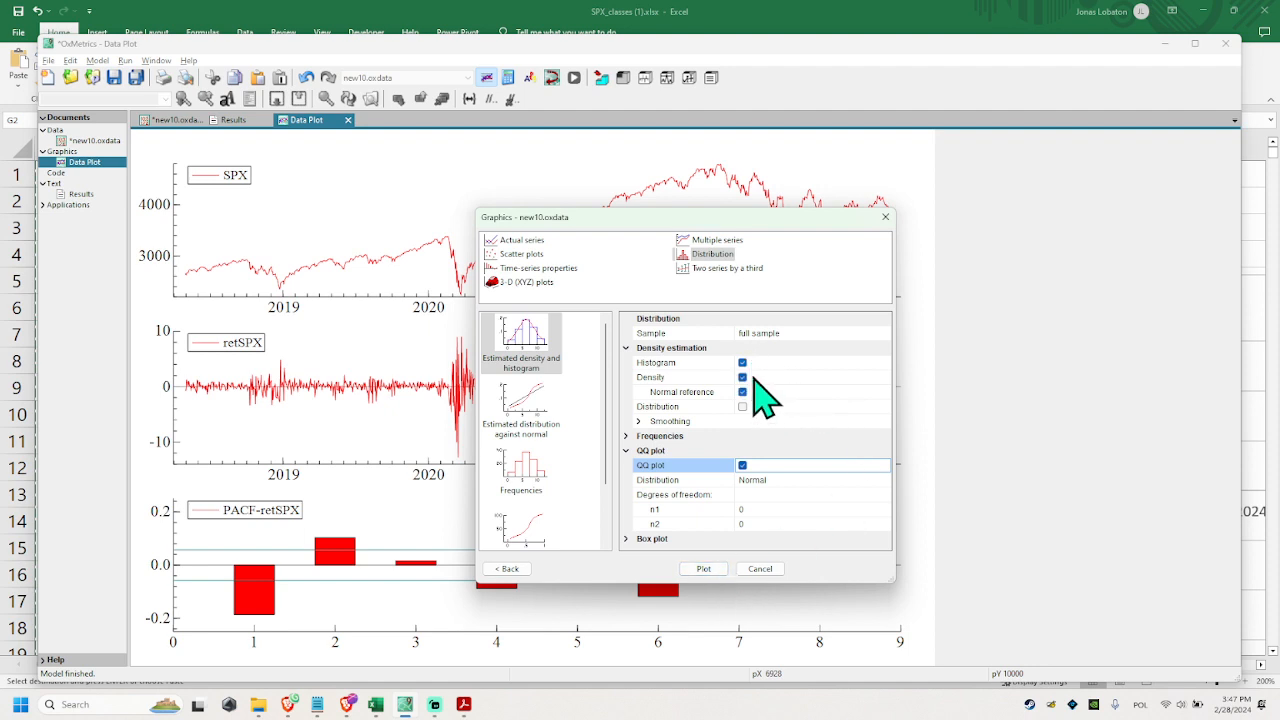
{"action": "left_click", "coordinate": [724, 568]}
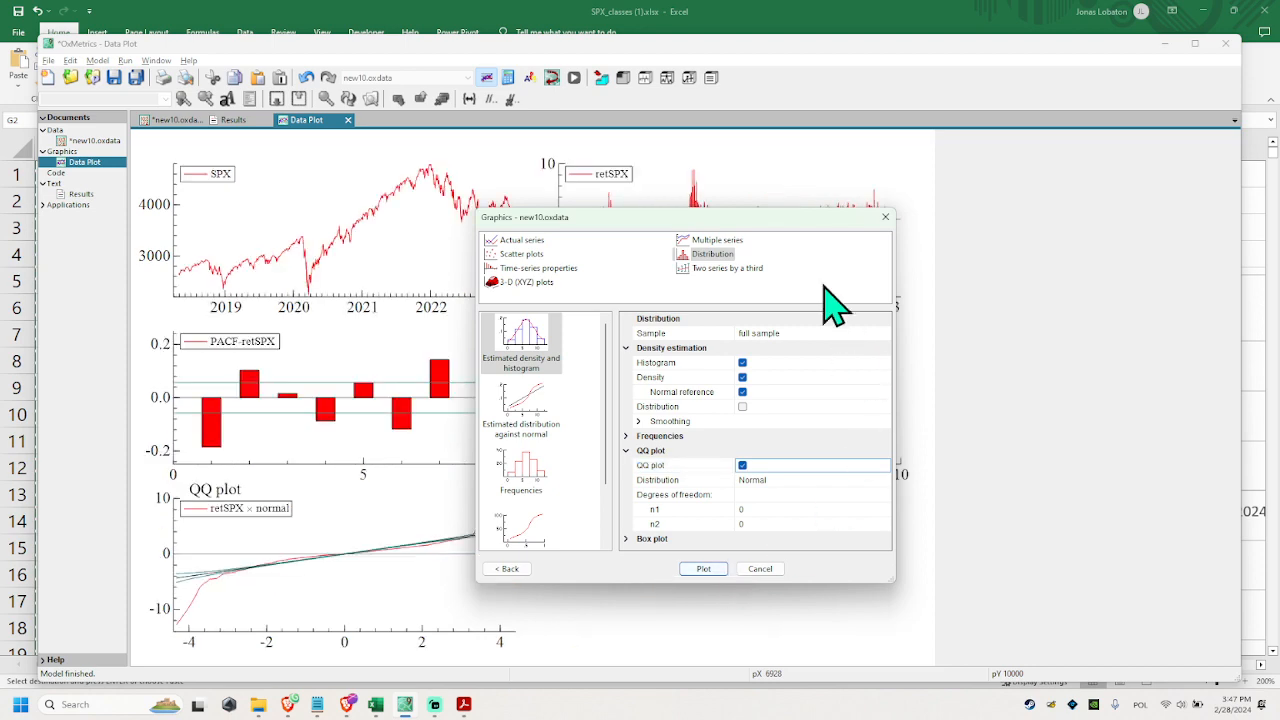
{"action": "left_click_drag", "start_coordinate": [816, 224], "coordinate": [893, 202]}
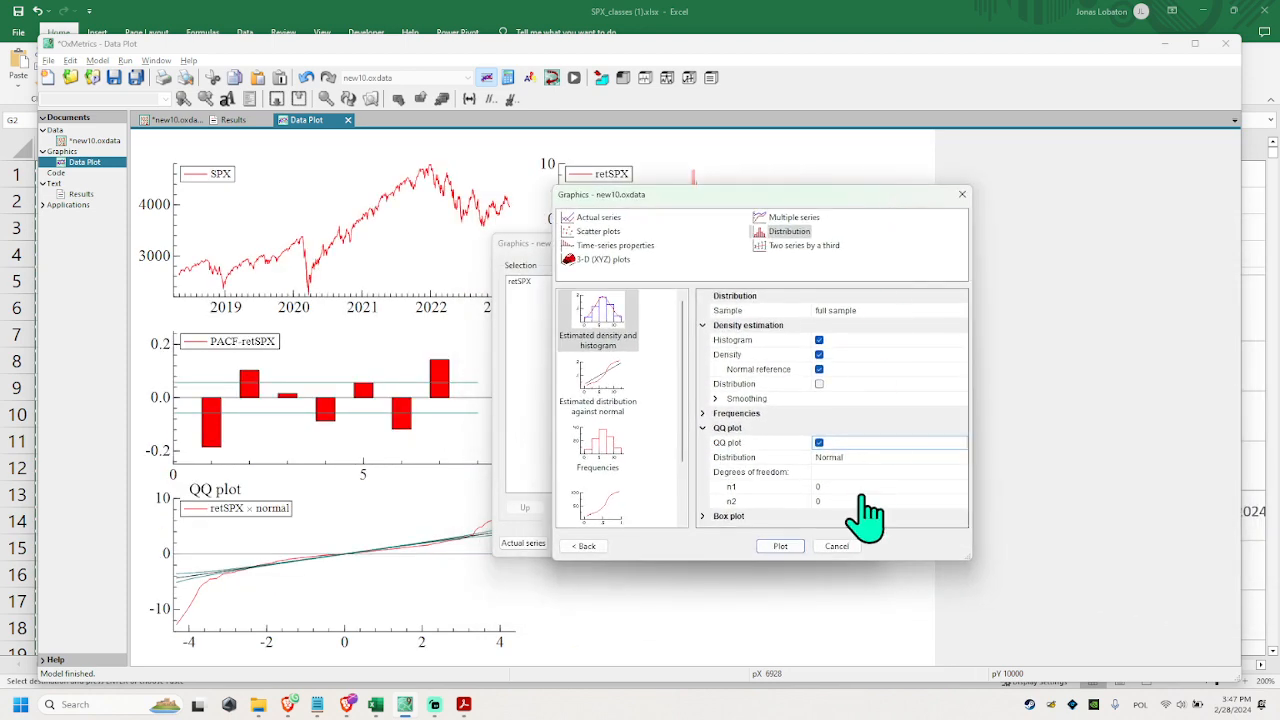
{"action": "left_click", "coordinate": [840, 547]}
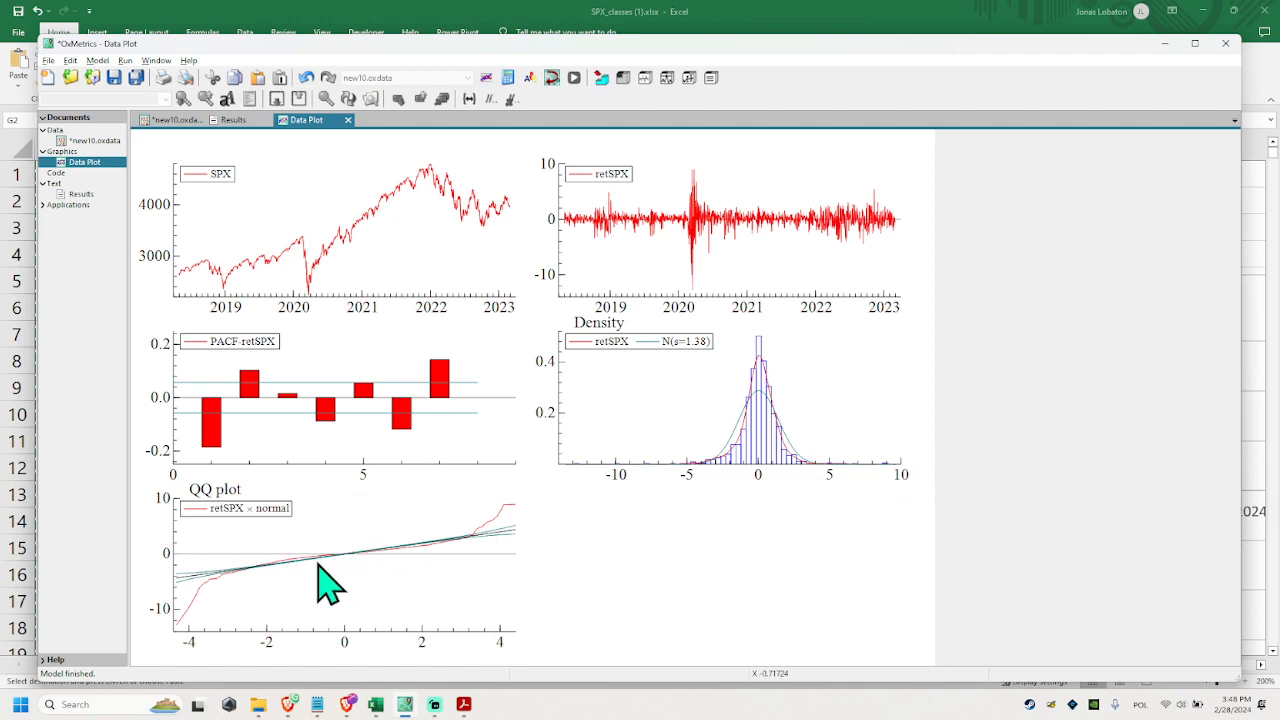
Replace retSPX with SPX as the only variable in the graphics selection.
{"action": "left_click", "coordinate": [486, 78]}
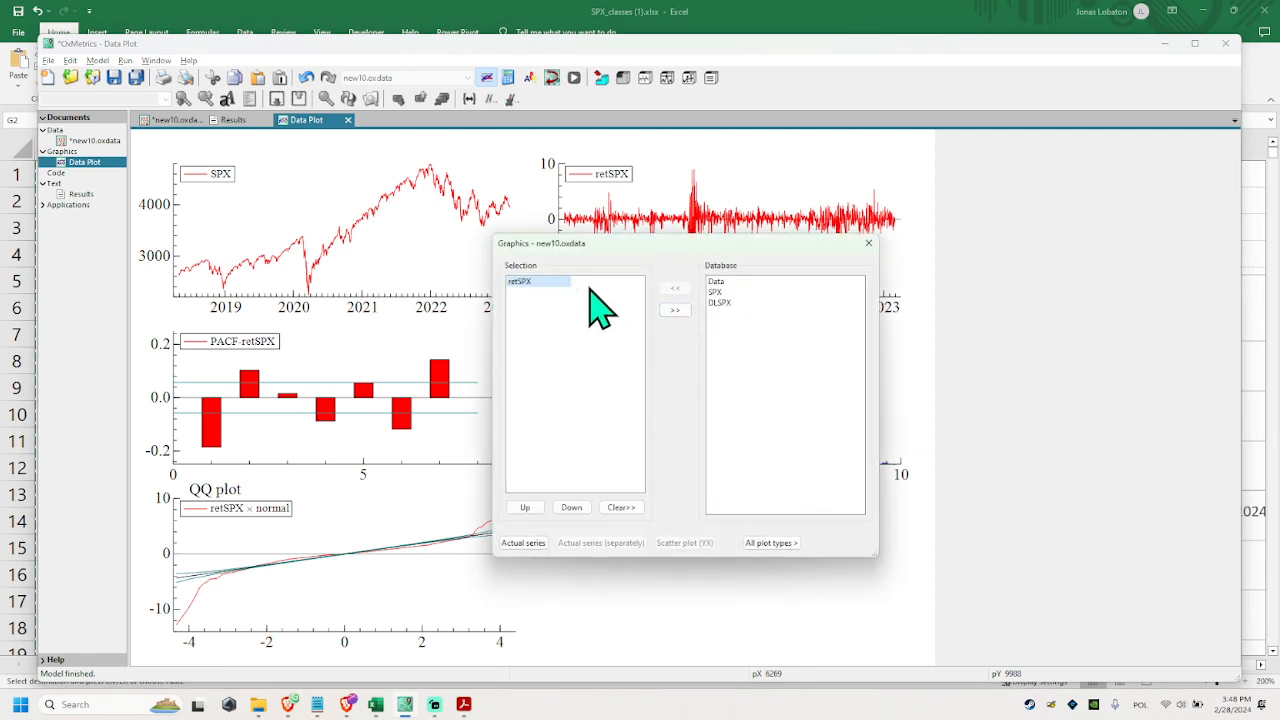
{"action": "left_click", "coordinate": [676, 310]}
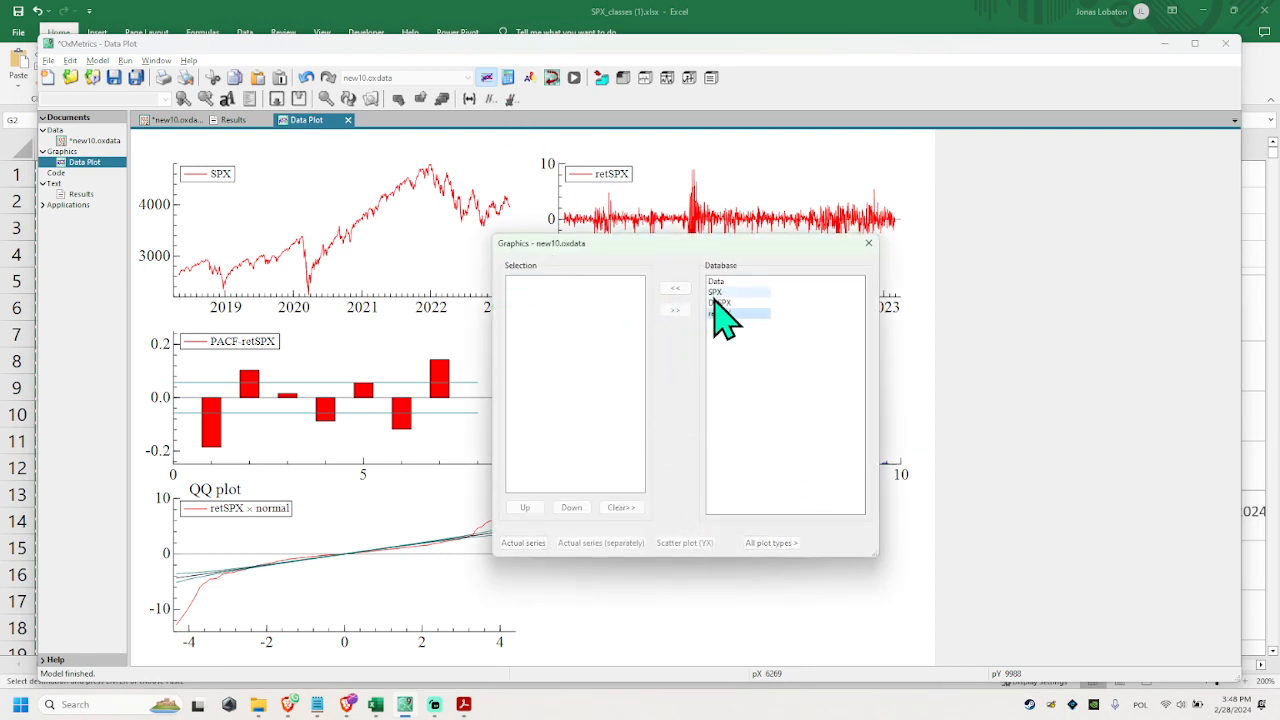
{"action": "left_click", "coordinate": [738, 292]}
{"action": "double_click", "coordinate": [745, 292]}
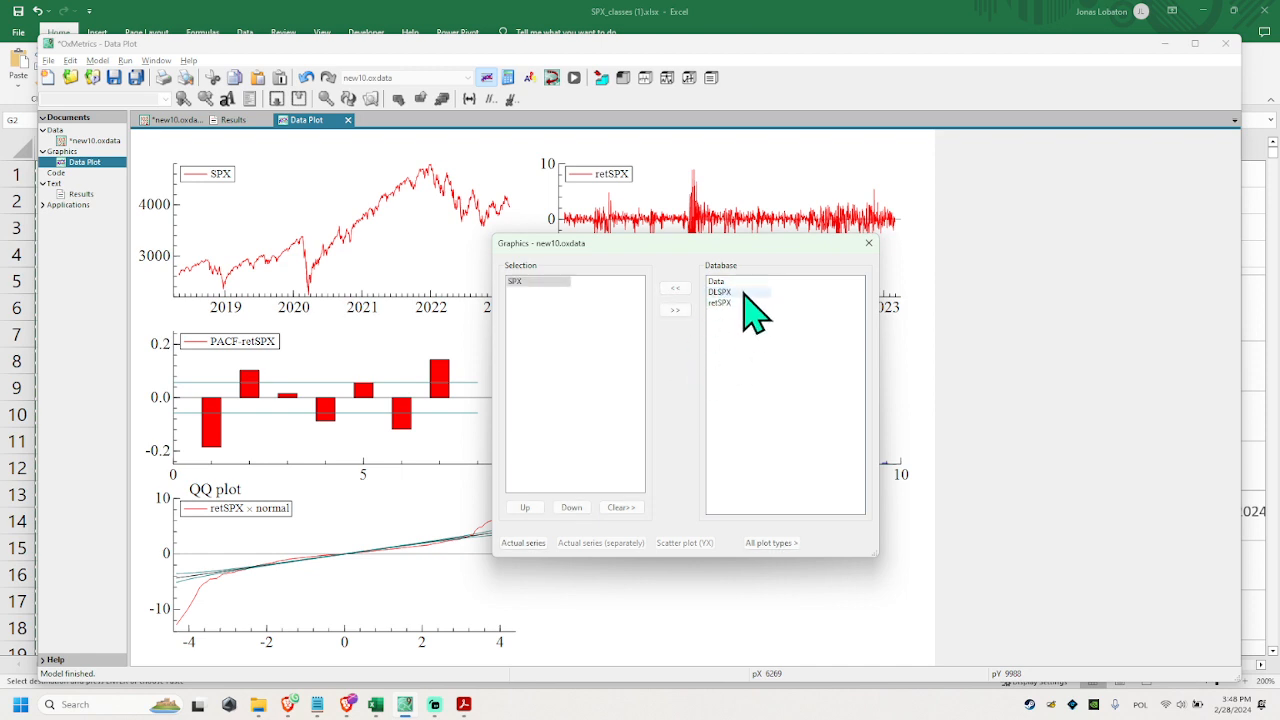
{"action": "left_click_drag", "start_coordinate": [614, 366], "coordinate": [485, 278]}
{"action": "left_click", "coordinate": [594, 349]}
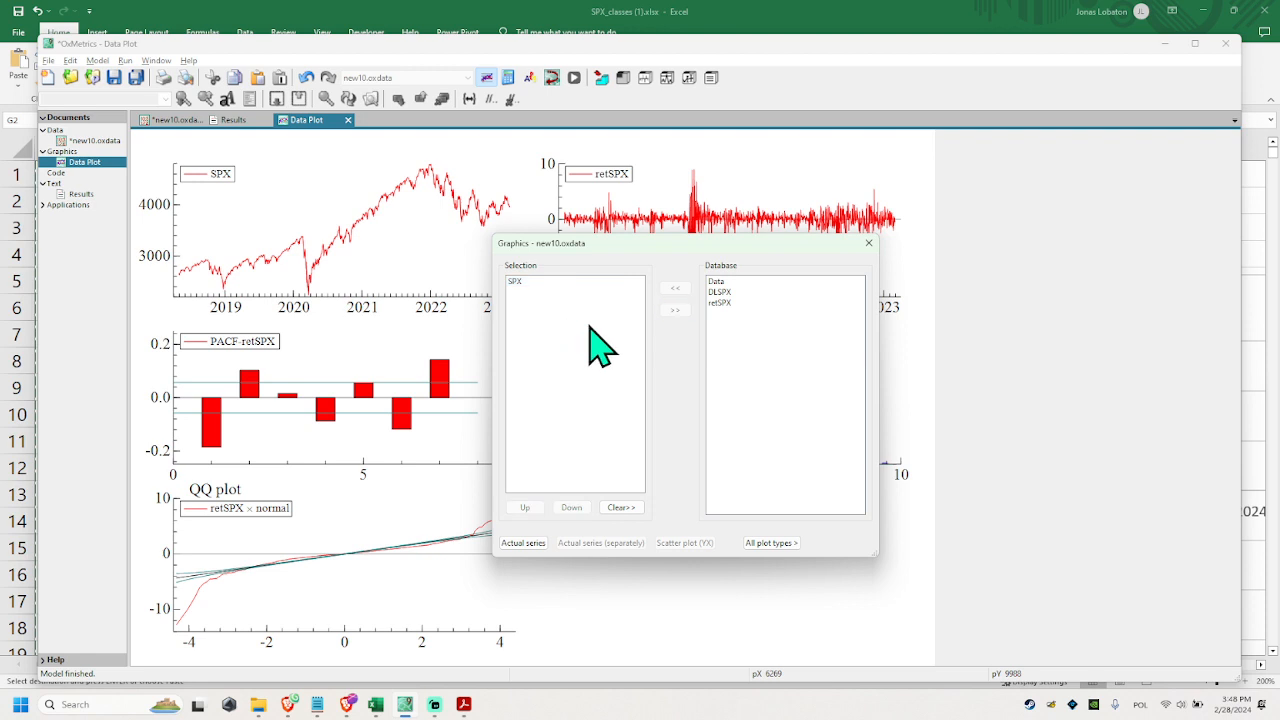
{"action": "left_click", "coordinate": [520, 283]}
{"action": "left_click", "coordinate": [590, 345]}
{"action": "left_click_drag", "start_coordinate": [563, 331], "coordinate": [515, 290]}
Plot only the autocorrelation function of SPX, without the PACF, using lag length 100.
{"action": "left_click", "coordinate": [774, 544]}
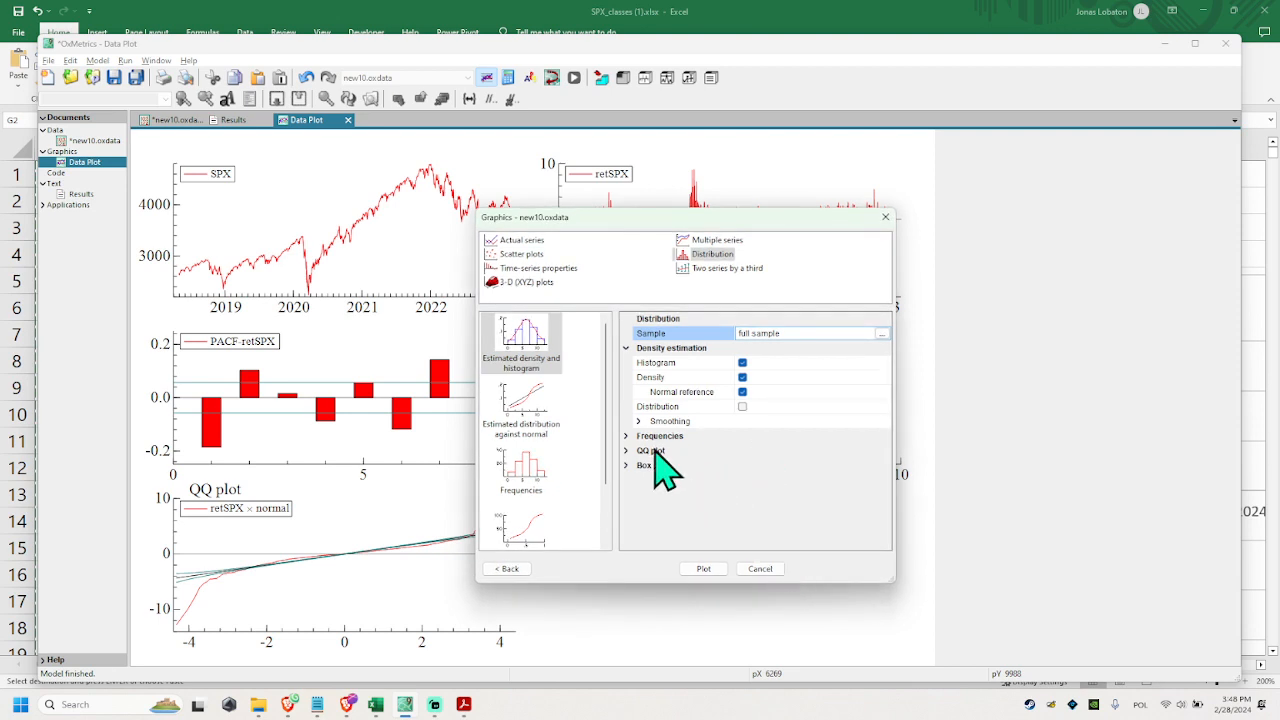
{"action": "left_click", "coordinate": [538, 270]}
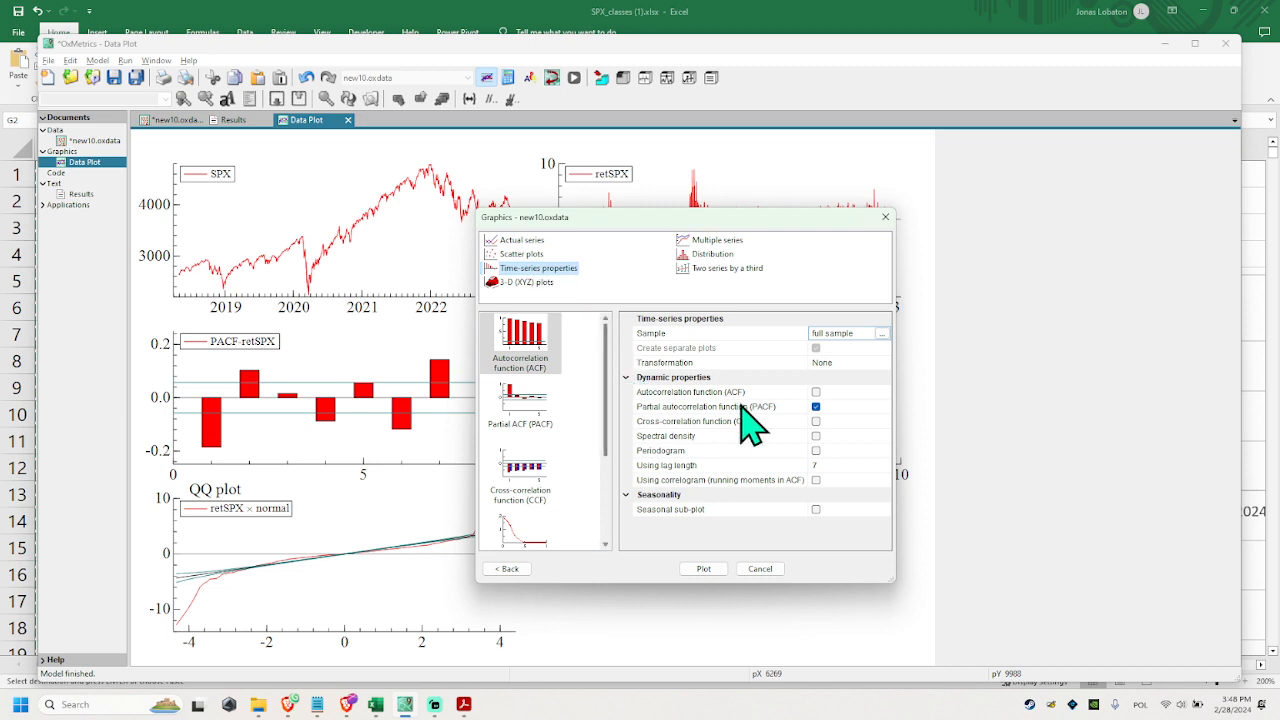
{"action": "left_click", "coordinate": [543, 350]}
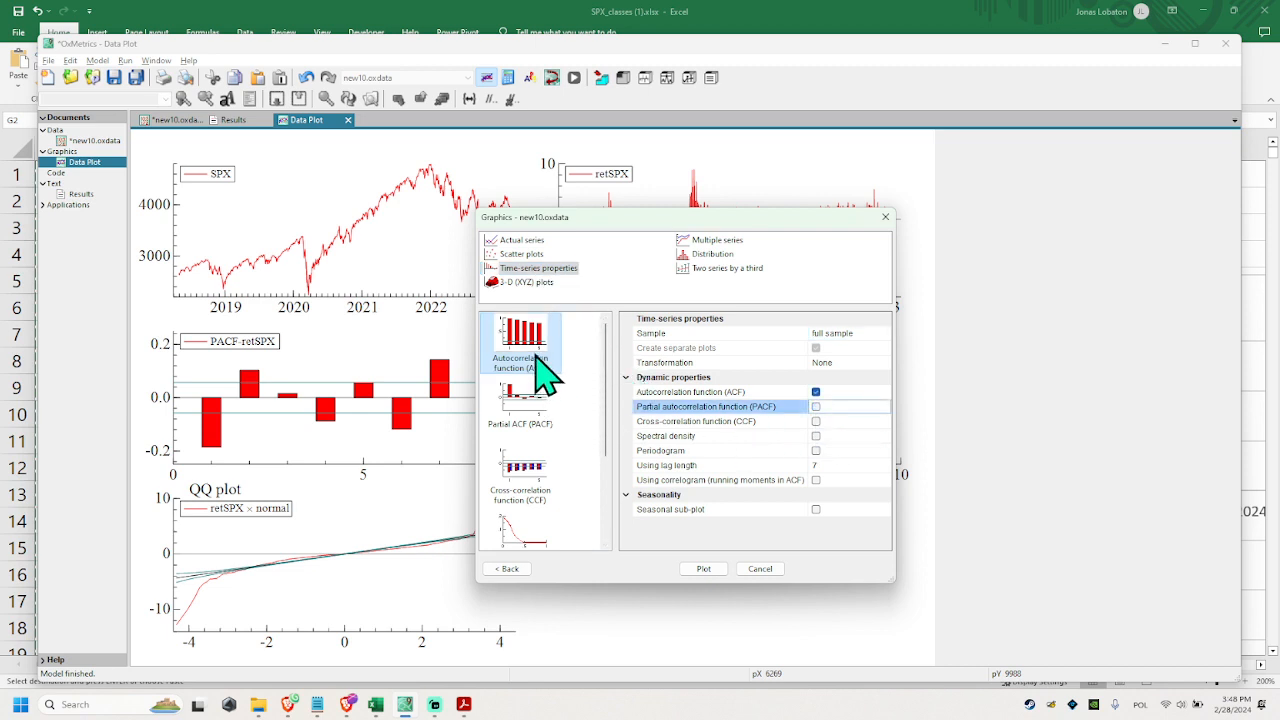
{"action": "left_click", "coordinate": [832, 466]}
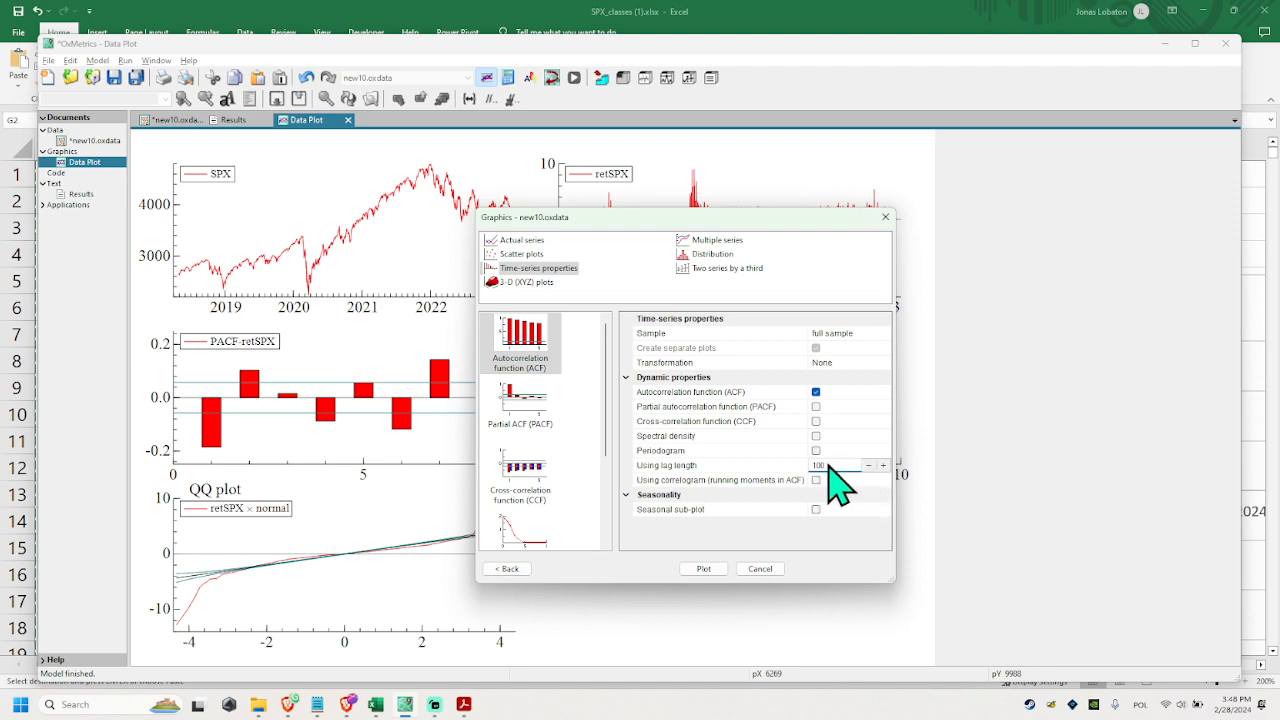
{"action": "left_click", "coordinate": [700, 569]}
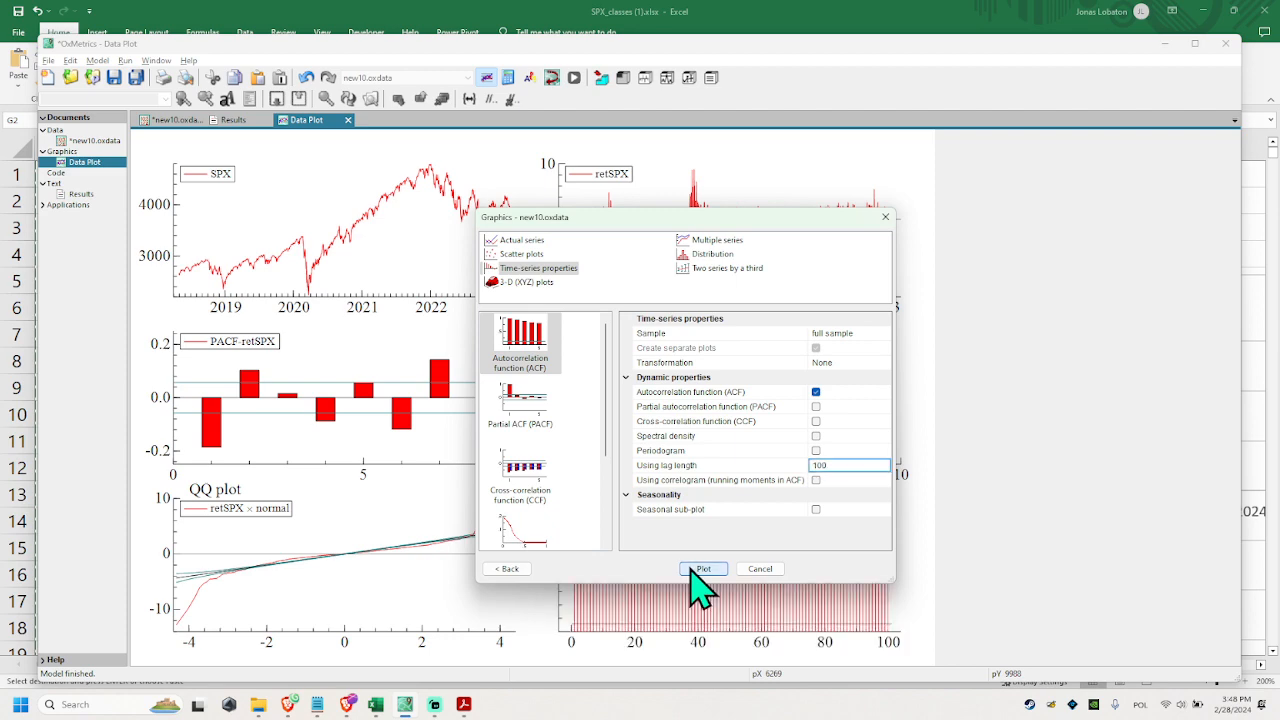
{"action": "left_click_drag", "start_coordinate": [767, 229], "coordinate": [622, 180]}
{"action": "left_click", "coordinate": [622, 511]}
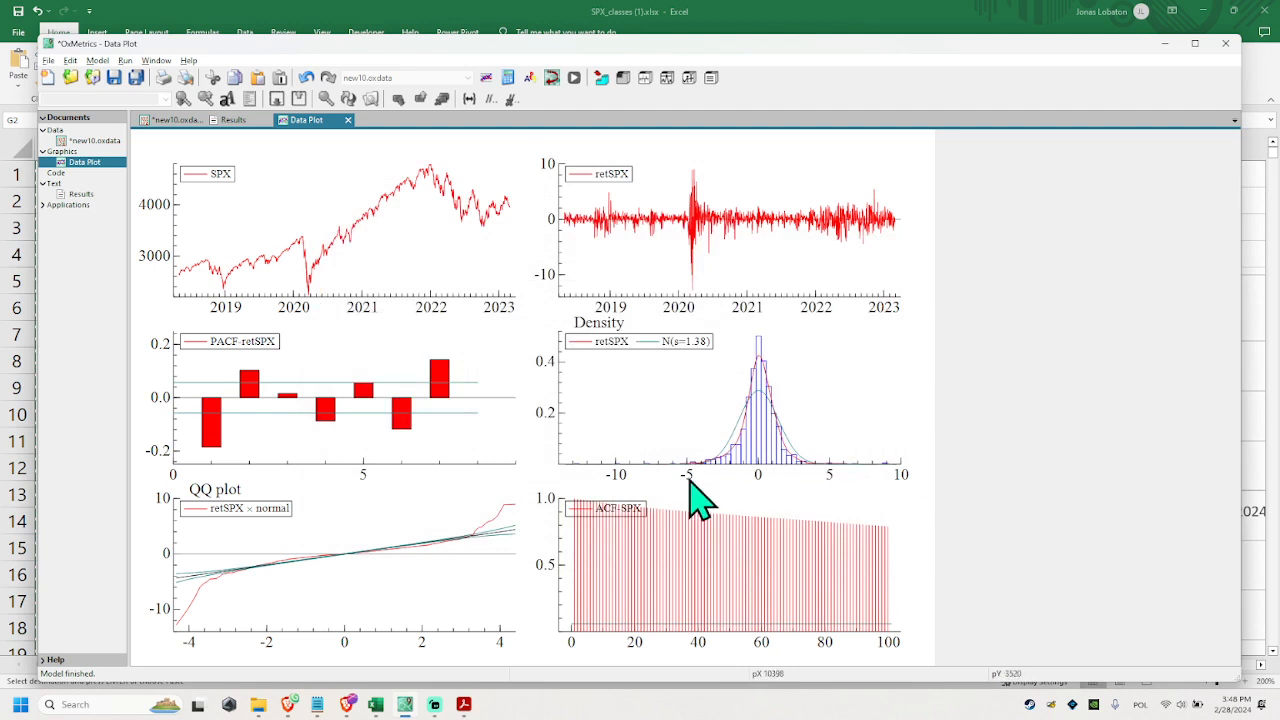